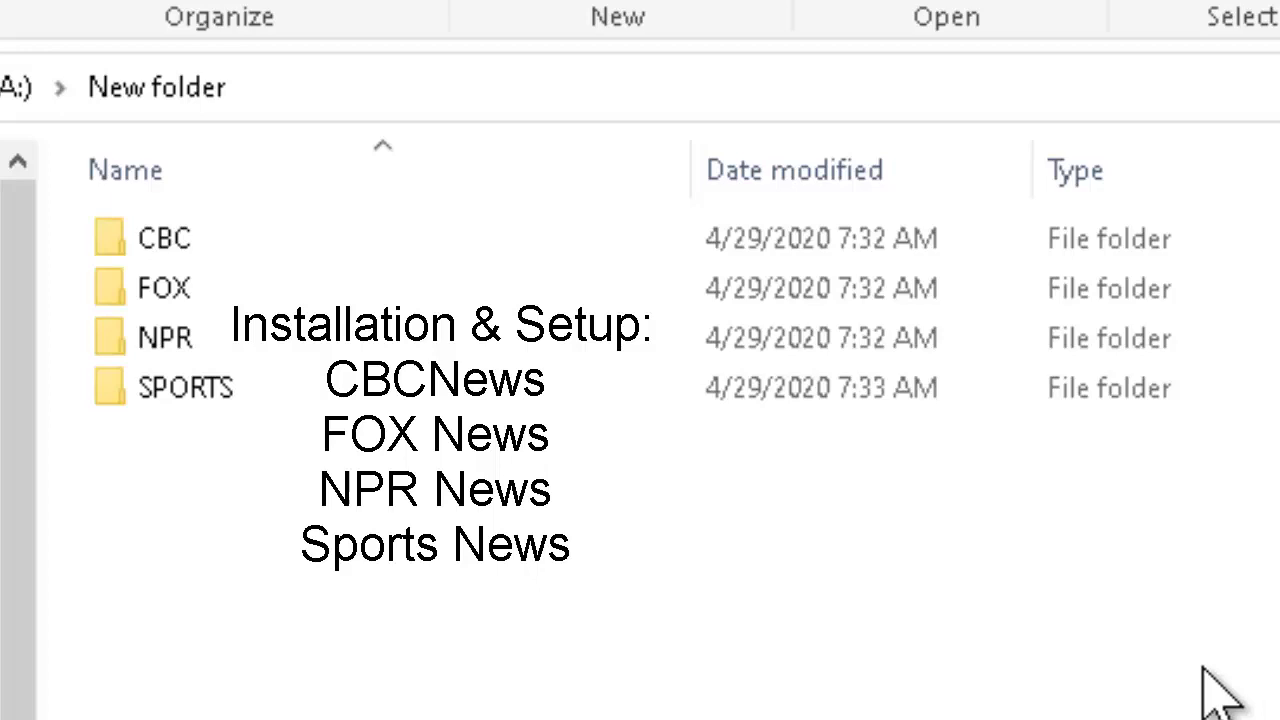
# - Open the NPR folder and select NPRNewsDownloadTool_Installer.zip
pyautogui.doubleClick(165, 340)
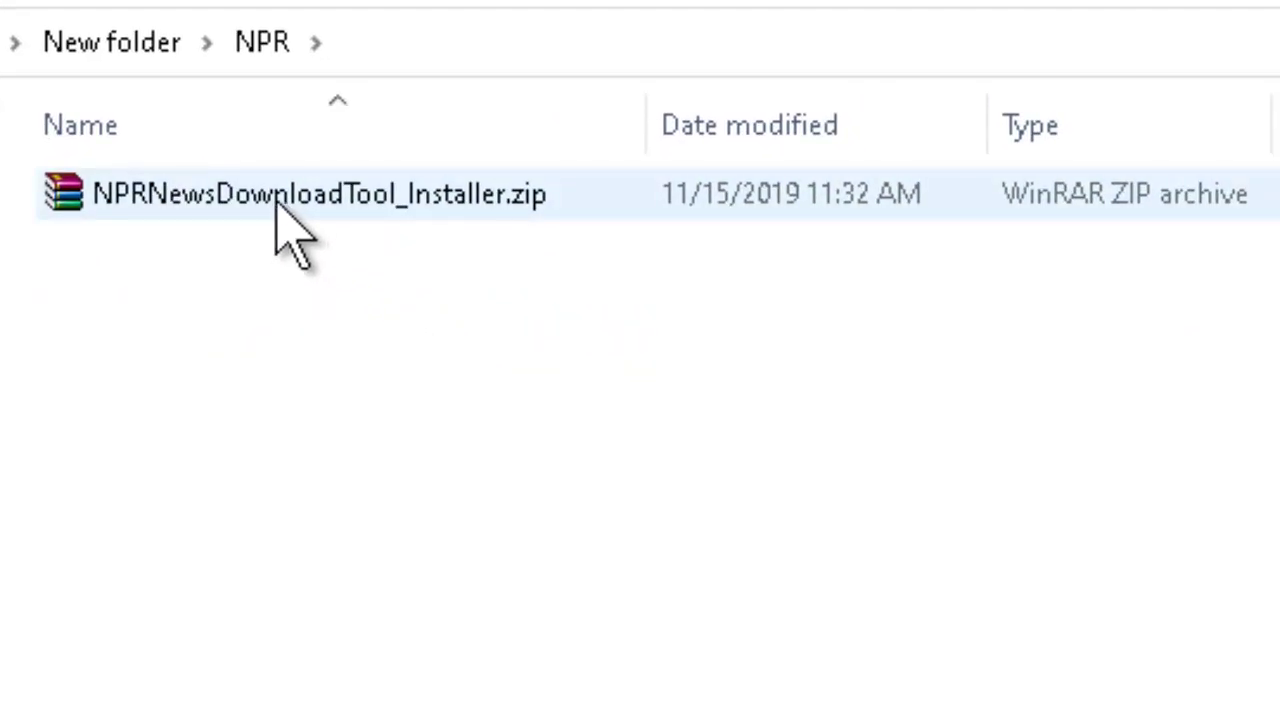
pyautogui.click(278, 208)
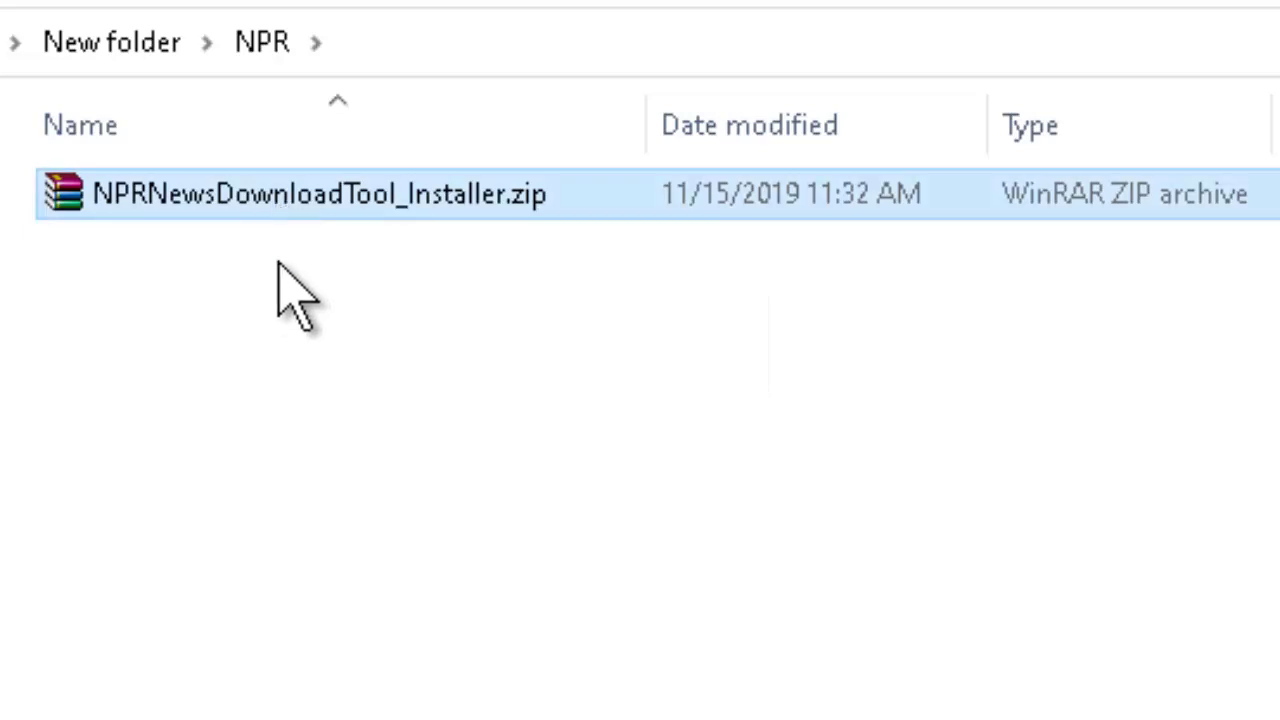
# - Extract NPRNewsDownloadTool_Installer.zip with WinRAR's Extract files... to the default destination
pyautogui.rightClick(309, 188)
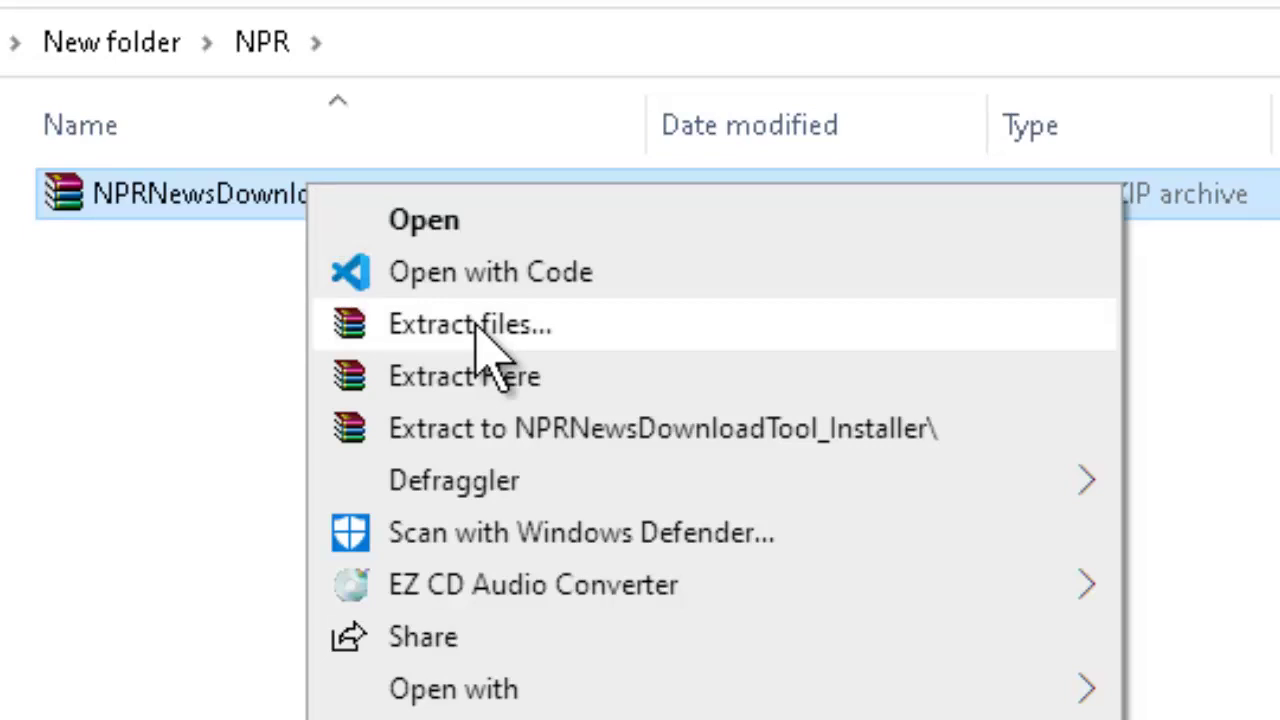
pyautogui.click(37, 396)
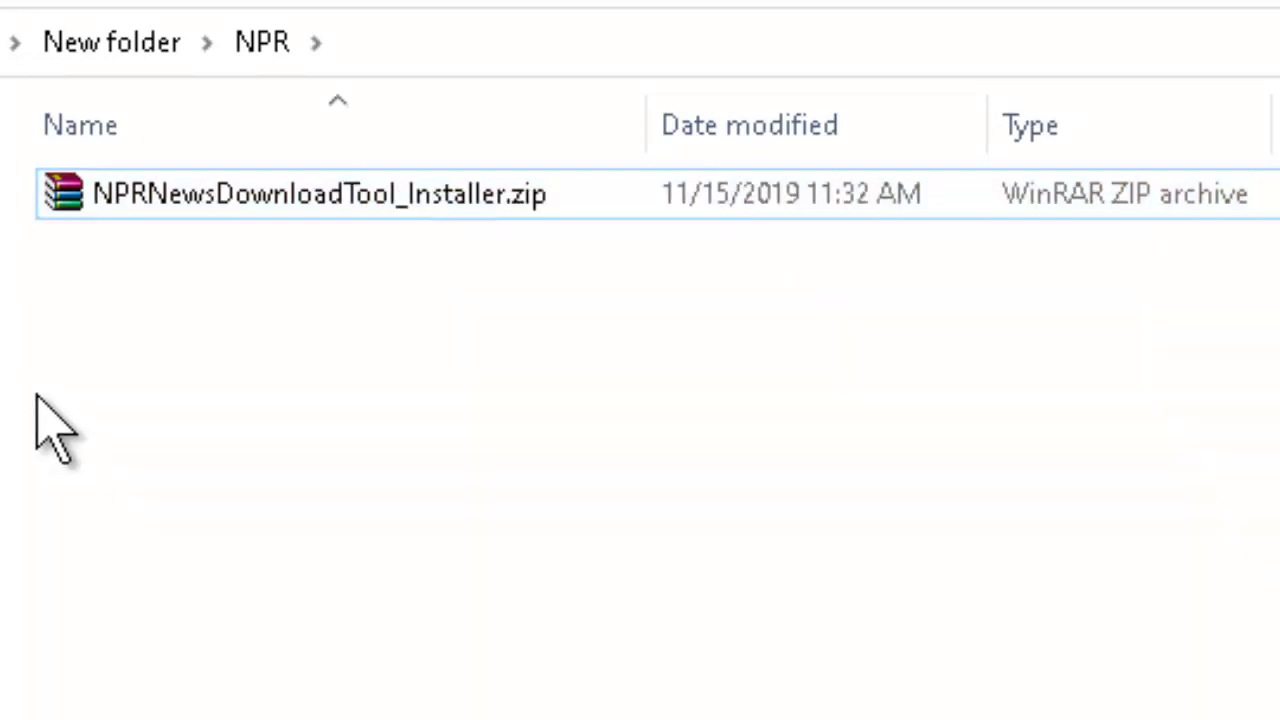
pyautogui.rightClick(219, 208)
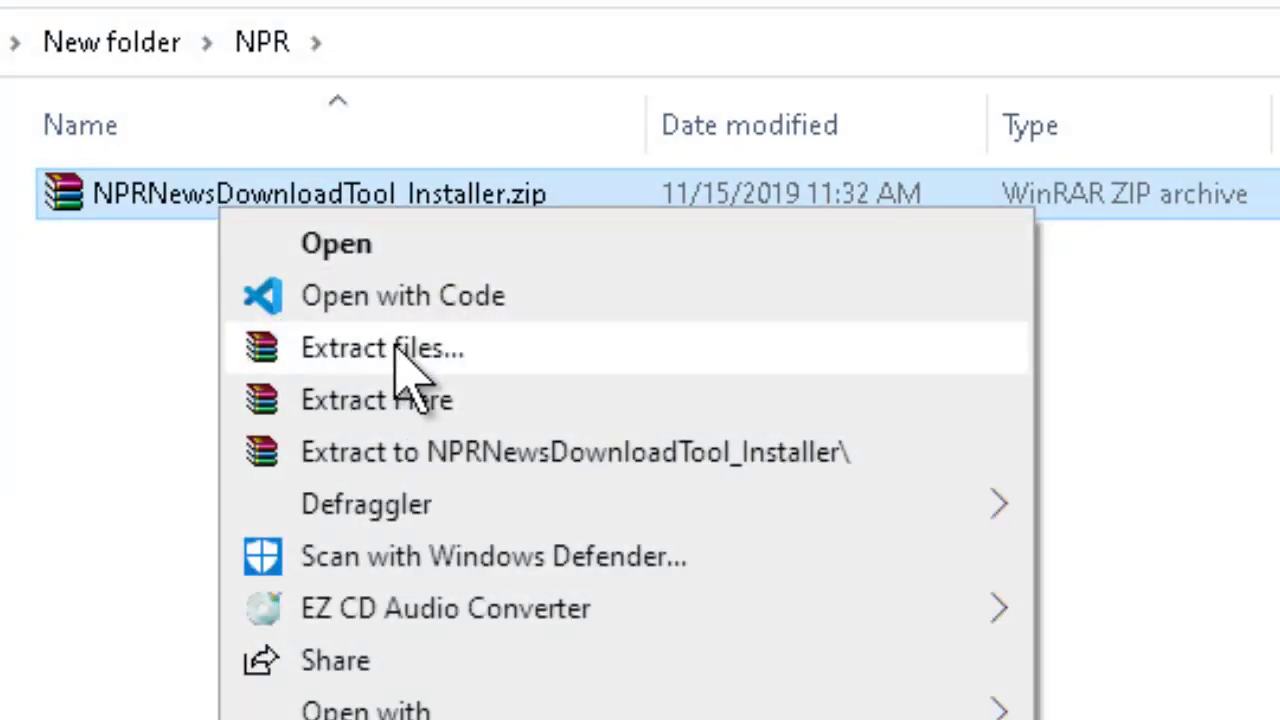
pyautogui.click(400, 350)
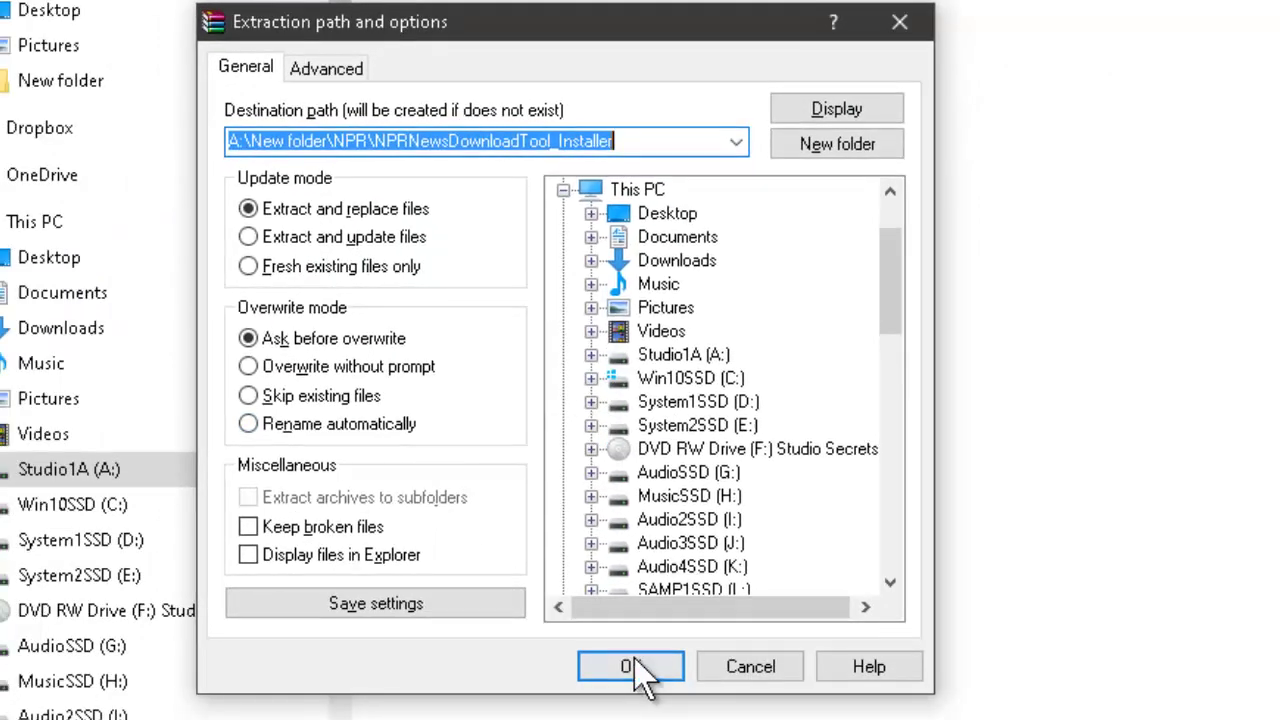
pyautogui.click(628, 664)
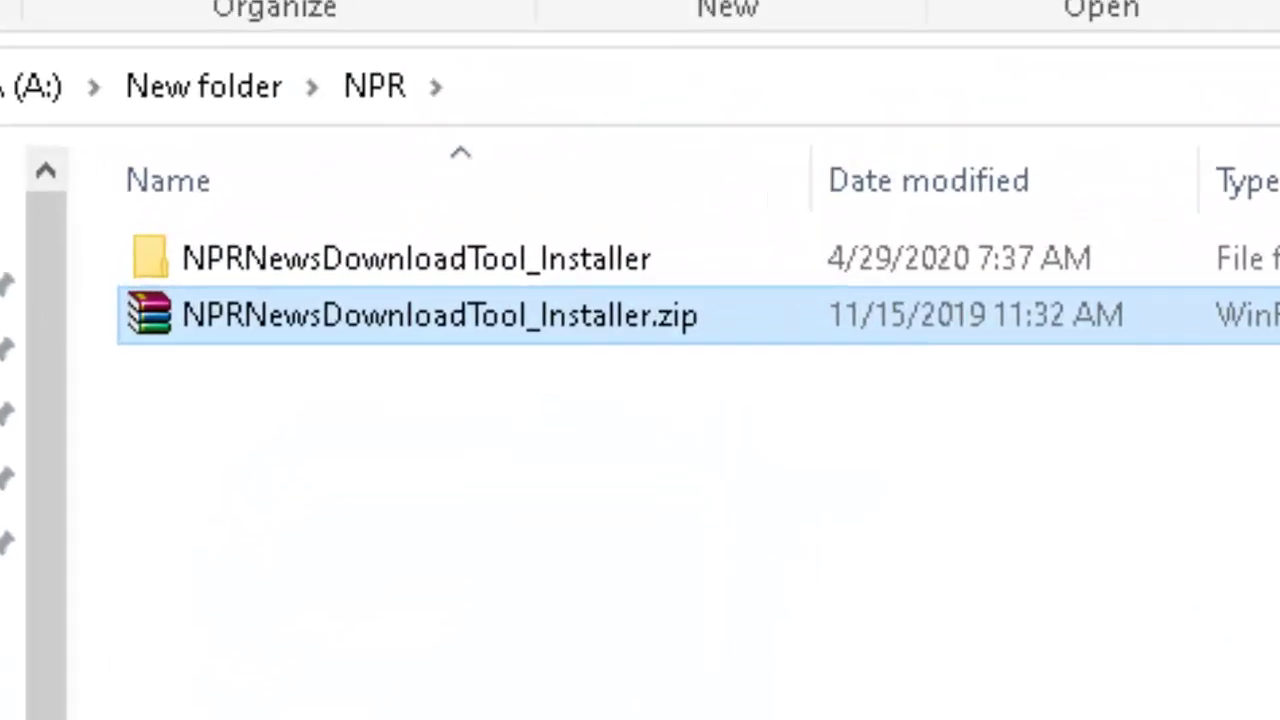
# - Open the extracted installer folder, widen the Name column, and run NPRNewsDownloadTool_Installer.exe
pyautogui.doubleClick(503, 259)
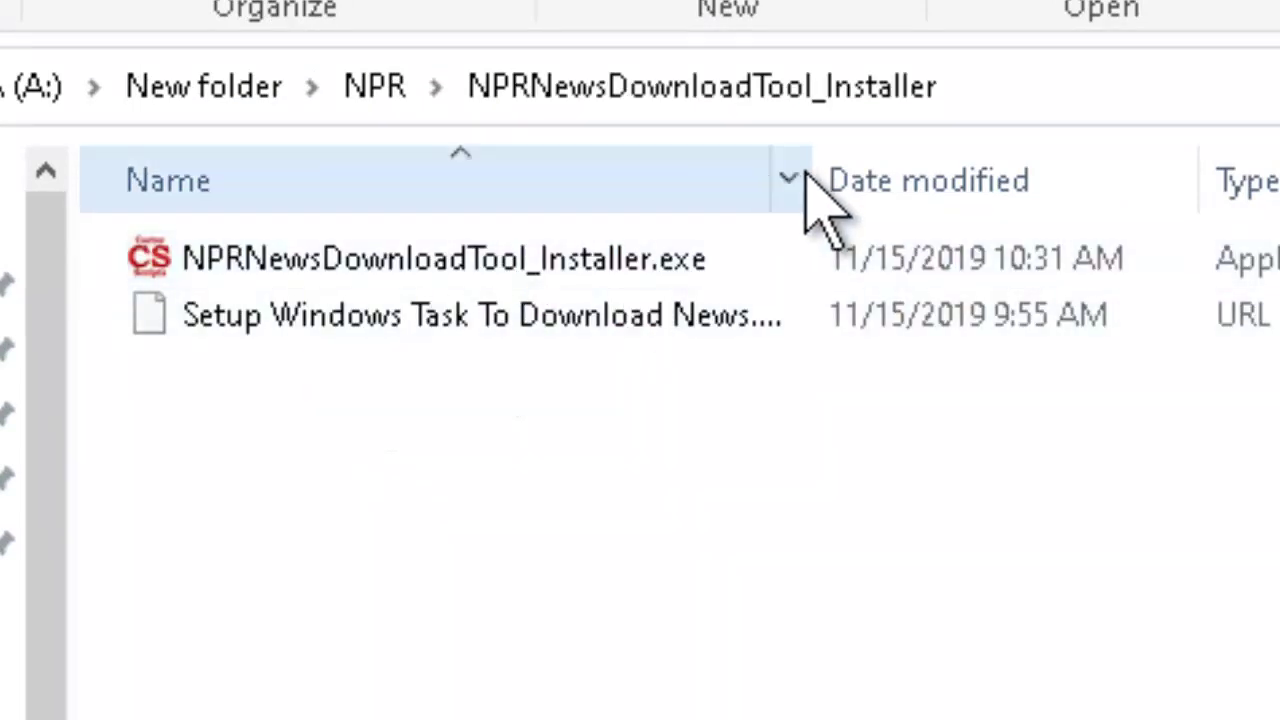
pyautogui.moveTo(818, 175); pyautogui.dragTo(1052, 132)
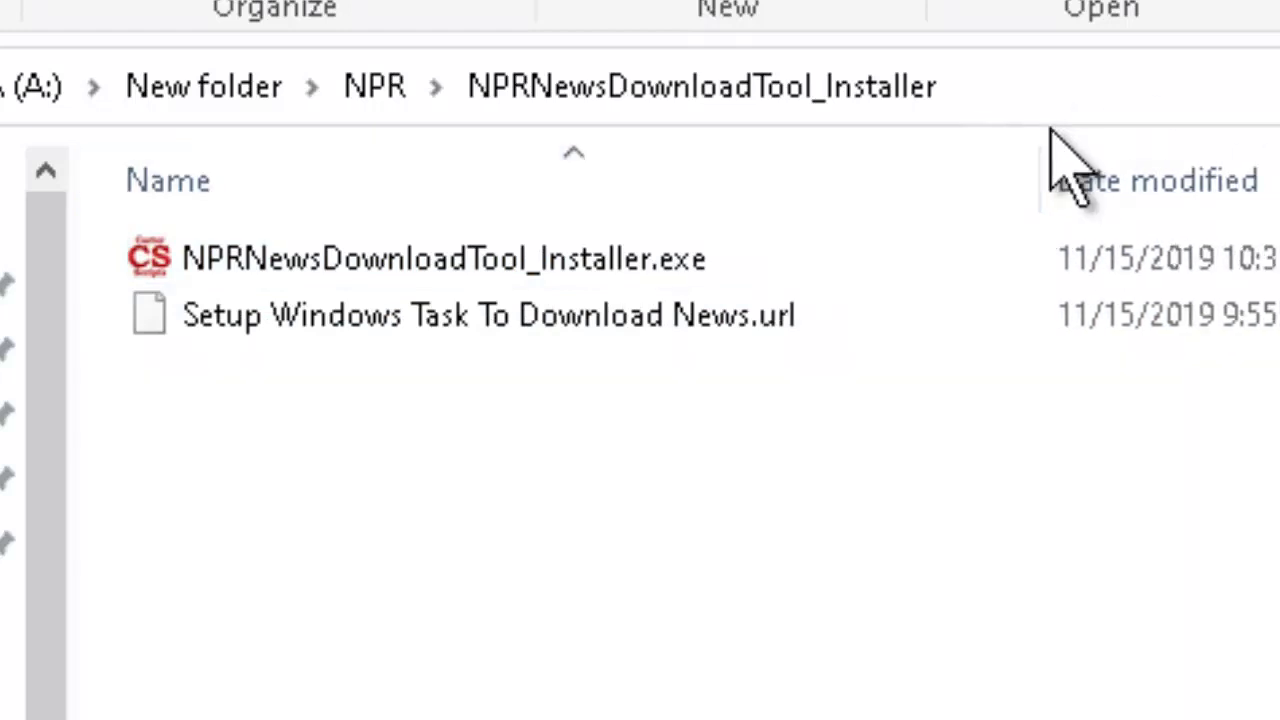
pyautogui.click(516, 262)
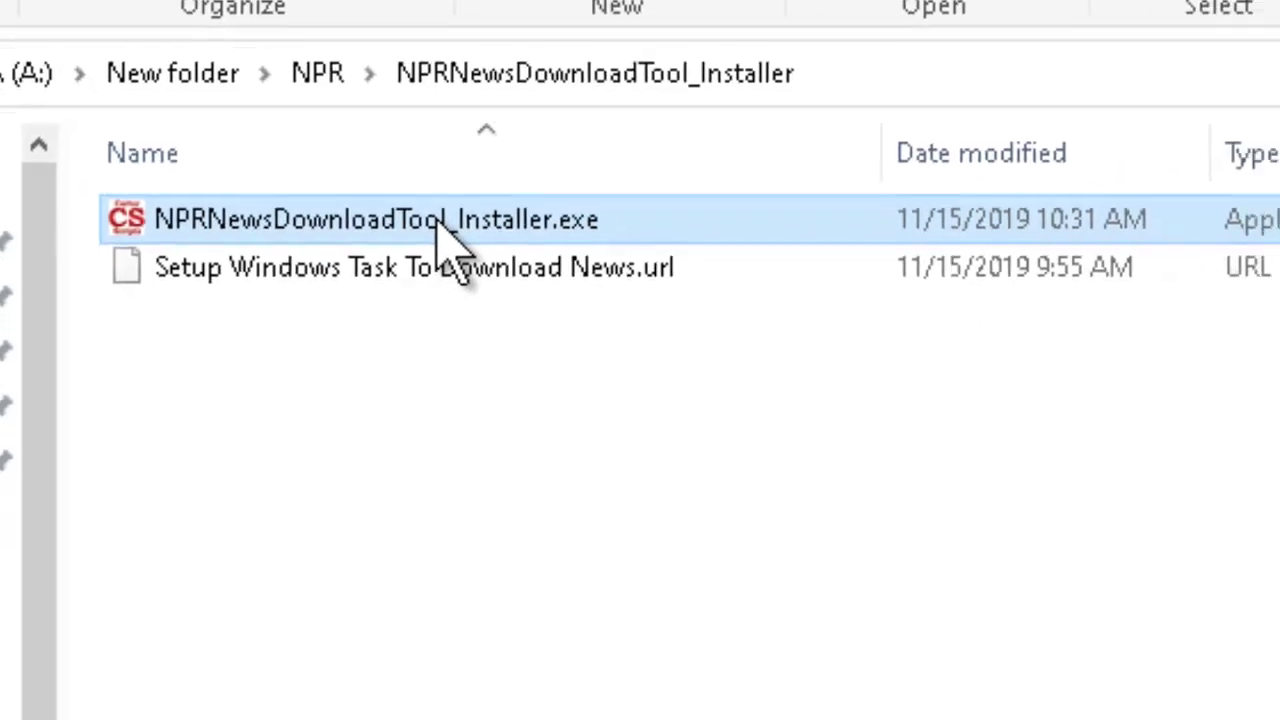
pyautogui.doubleClick(255, 130)
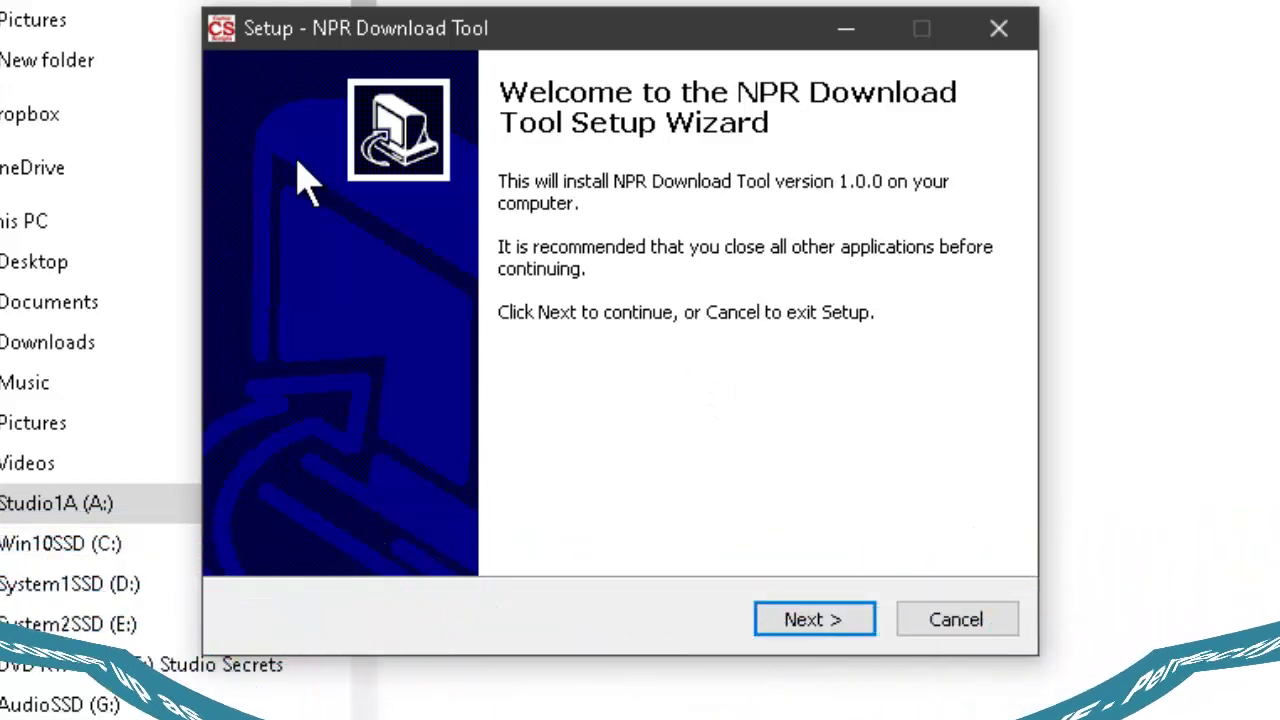
# - Go to the activation page and enter the user's name and e-mail address
pyautogui.click(808, 622)
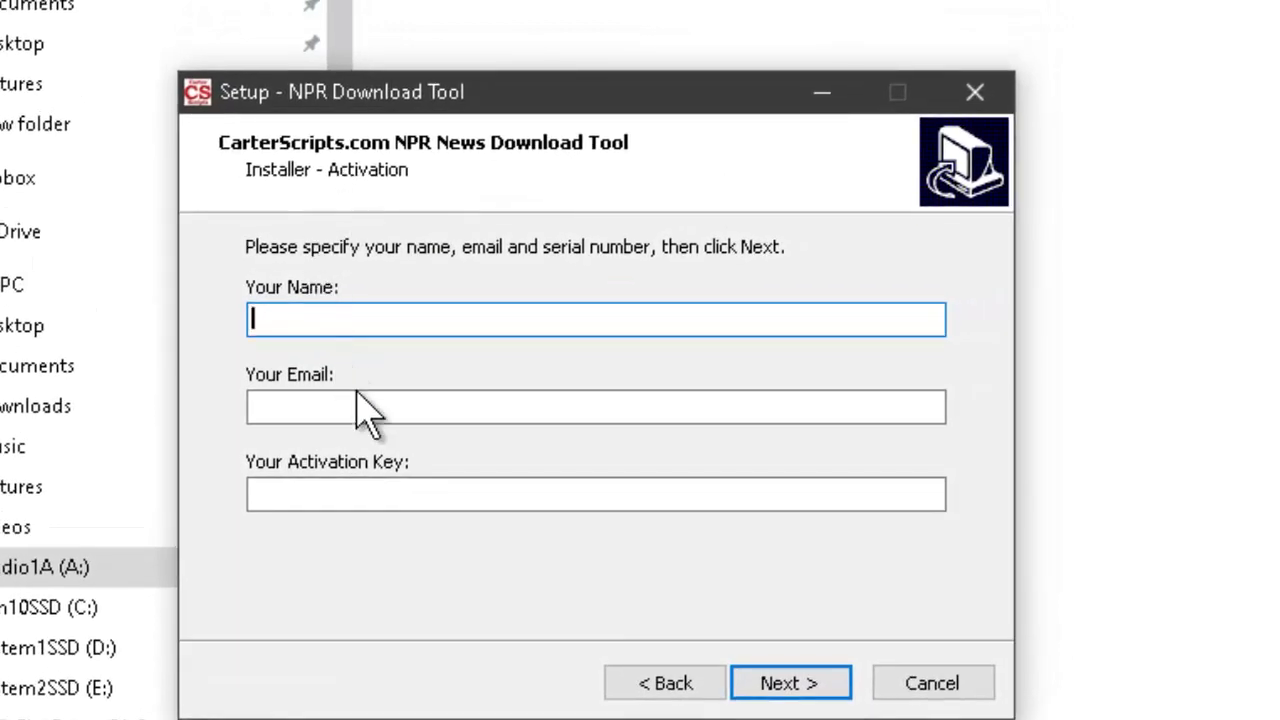
pyautogui.click(365, 490)
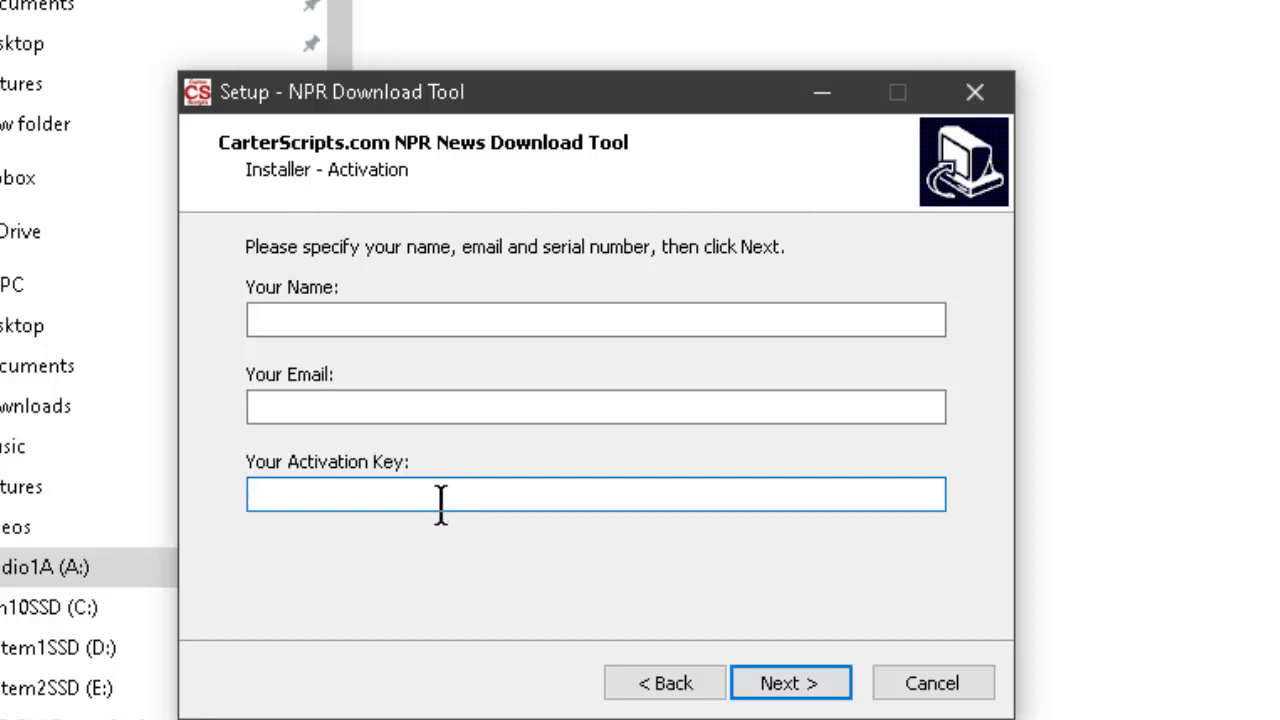
pyautogui.click(952, 682)
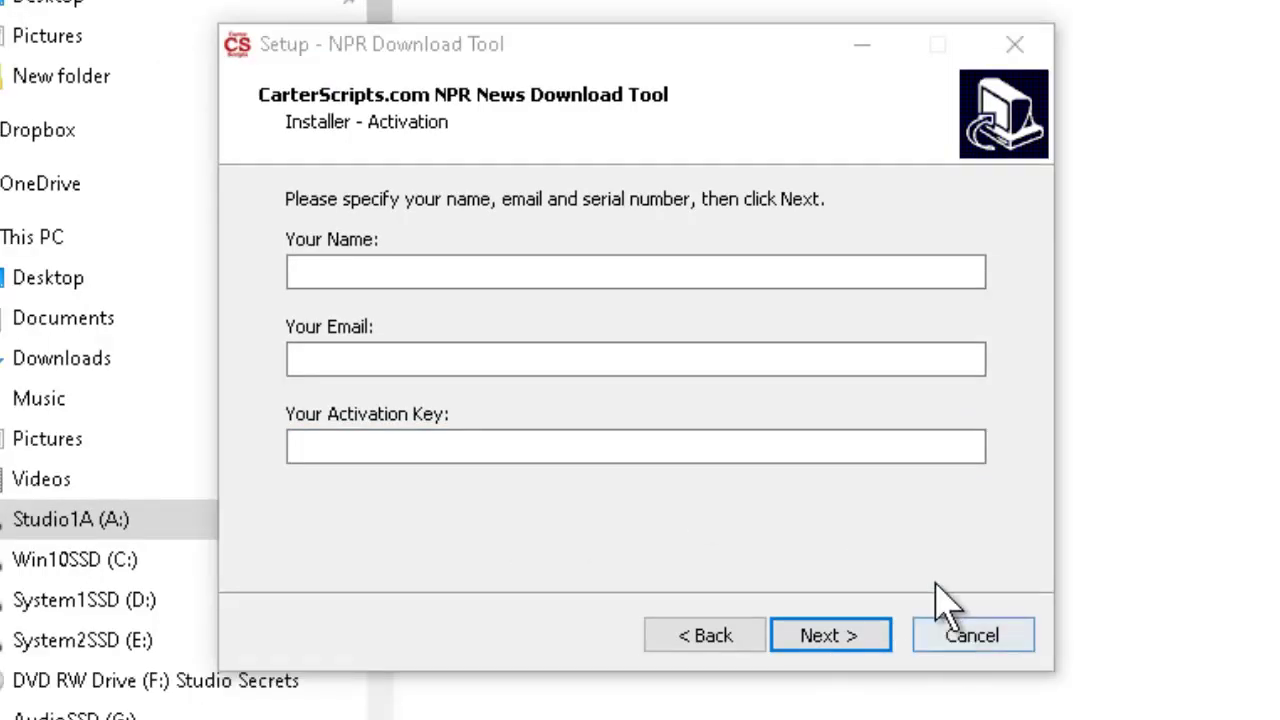
pyautogui.click(785, 272)
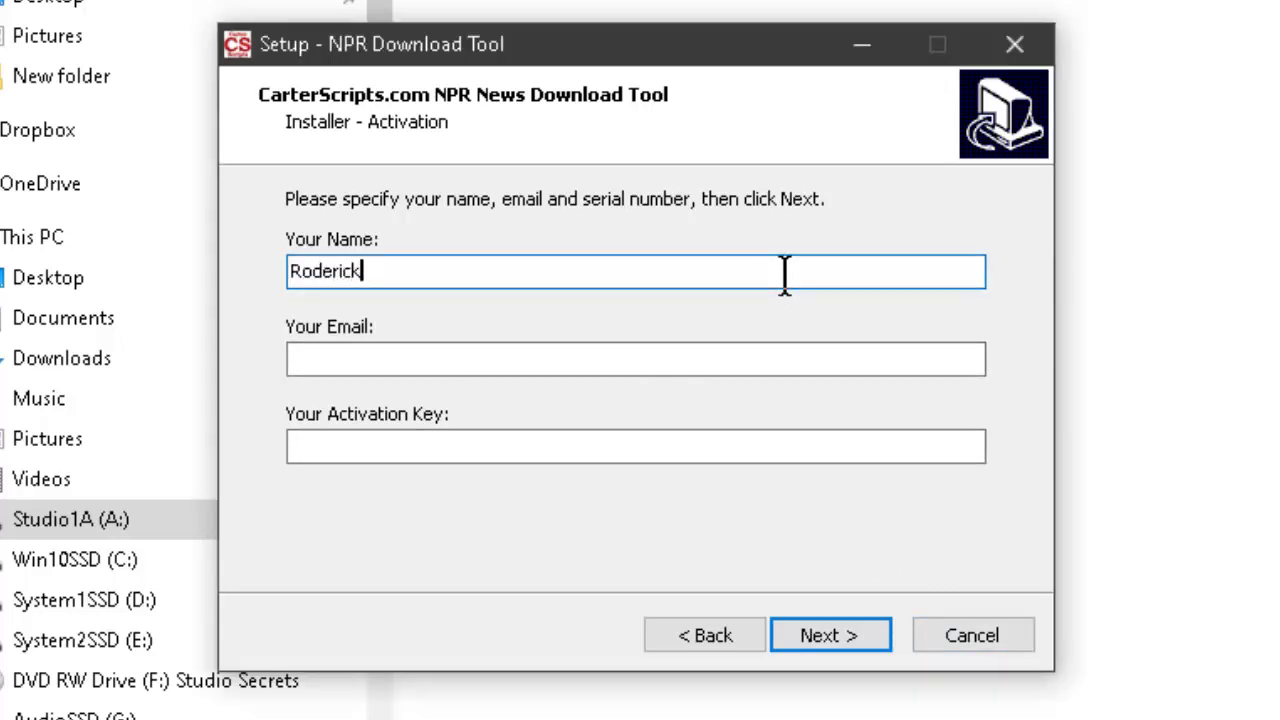
pyautogui.press('Tab')
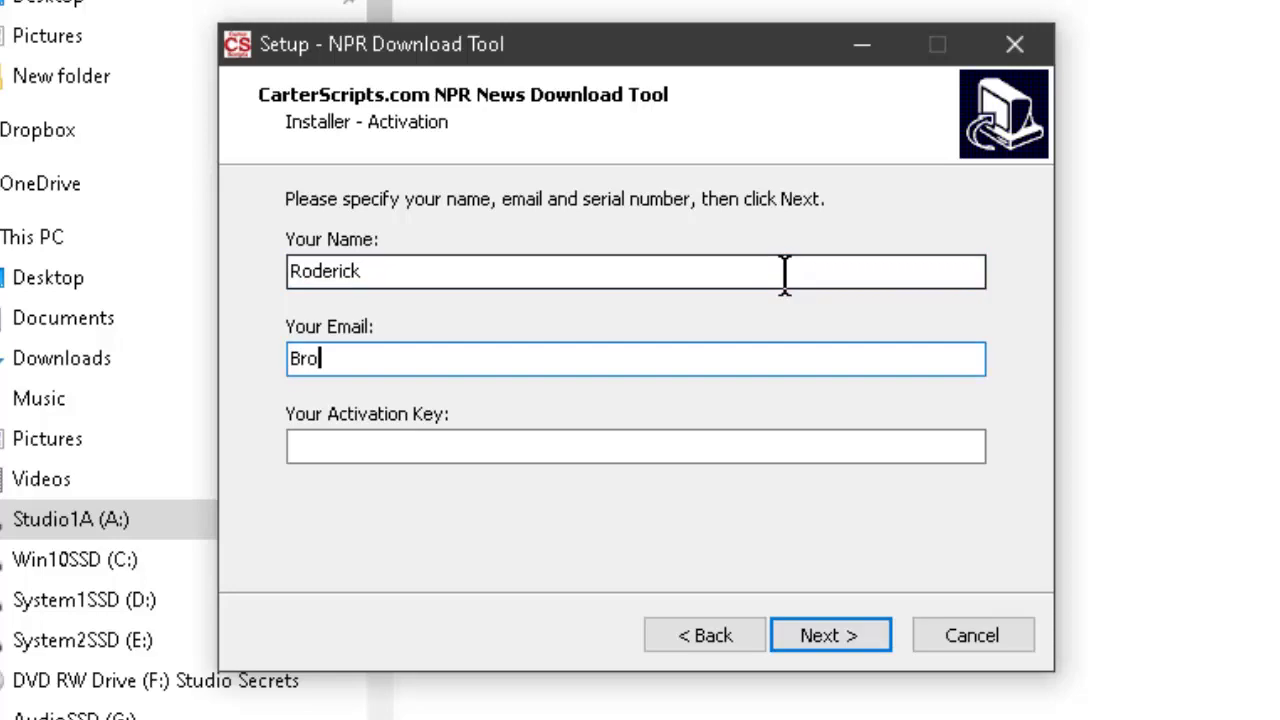
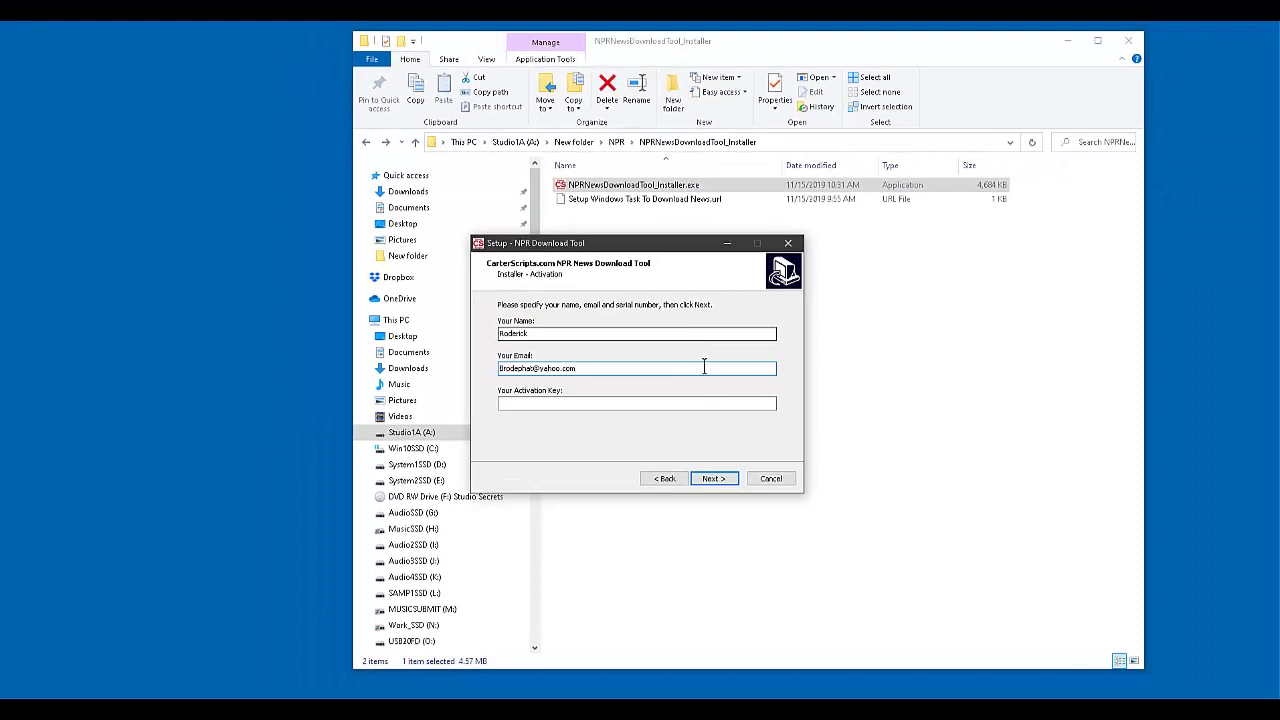
# - Paste the activation key into its field and submit the activation details
pyautogui.click(656, 403)
pyautogui.click(654, 403)
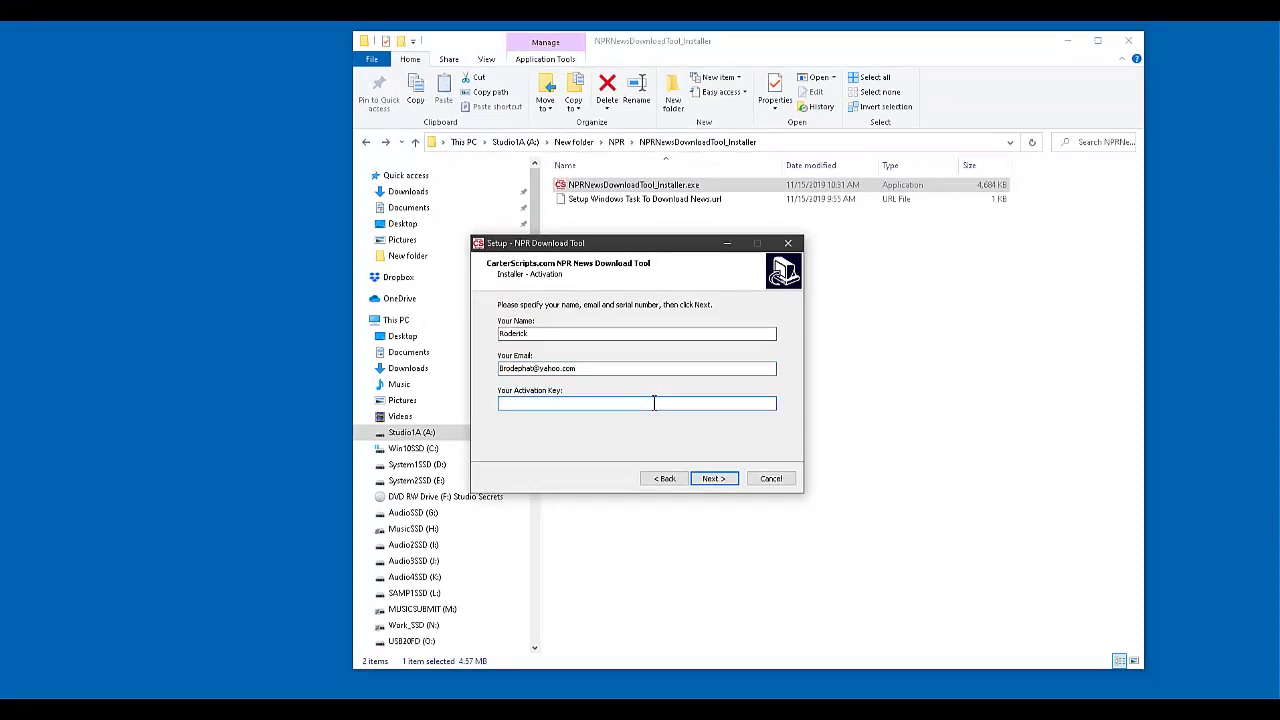
pyautogui.rightClick(654, 403)
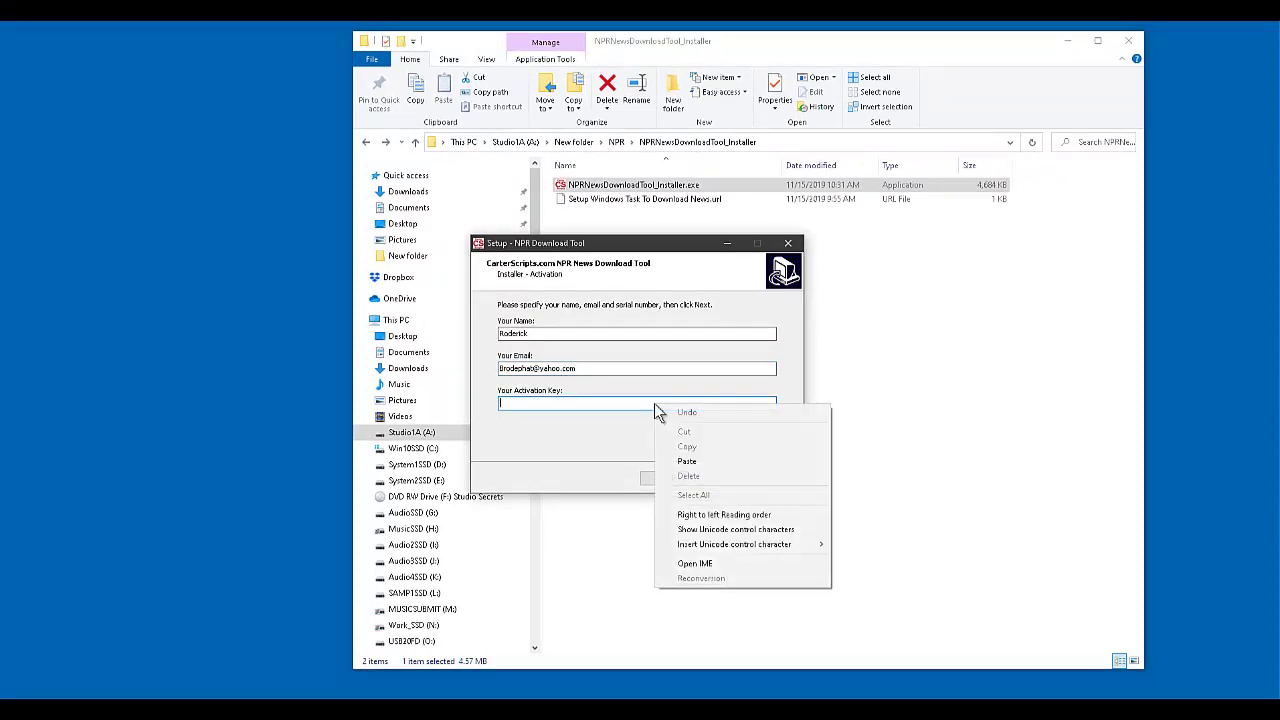
pyautogui.click(687, 462)
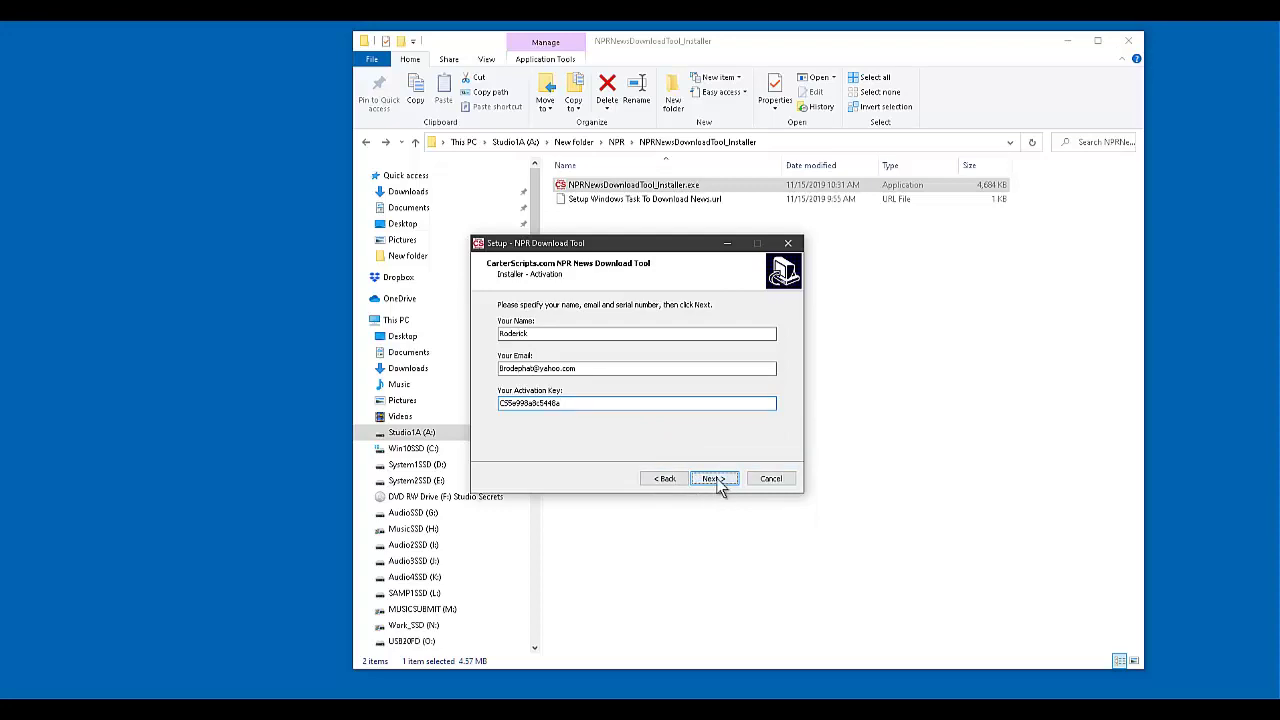
pyautogui.click(715, 480)
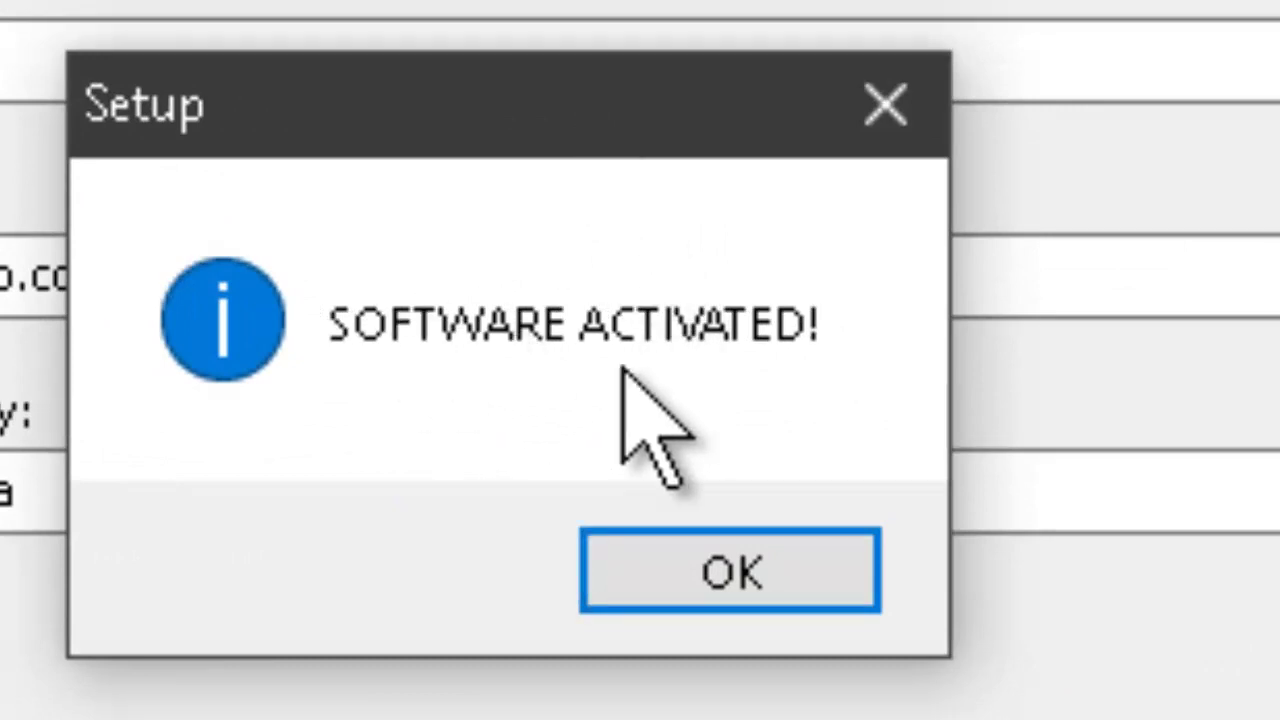
# - Acknowledge the activation message and accept the license agreement
pyautogui.click(732, 570)
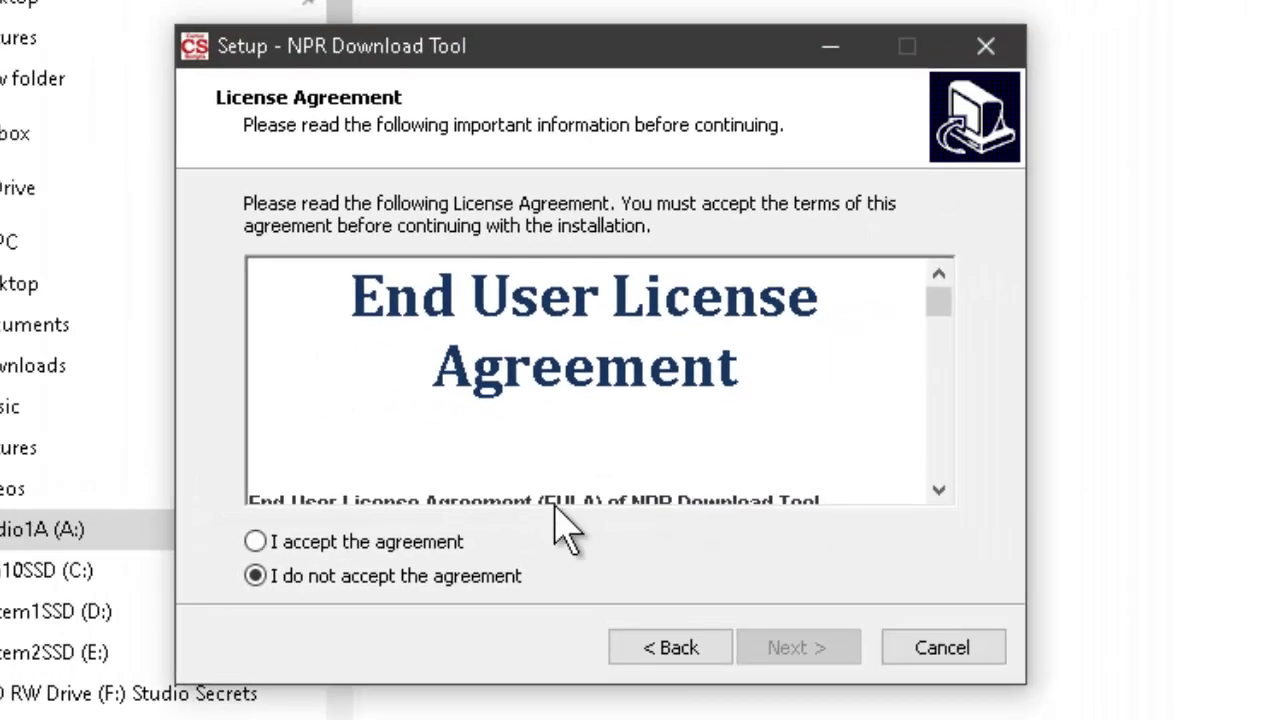
pyautogui.click(352, 541)
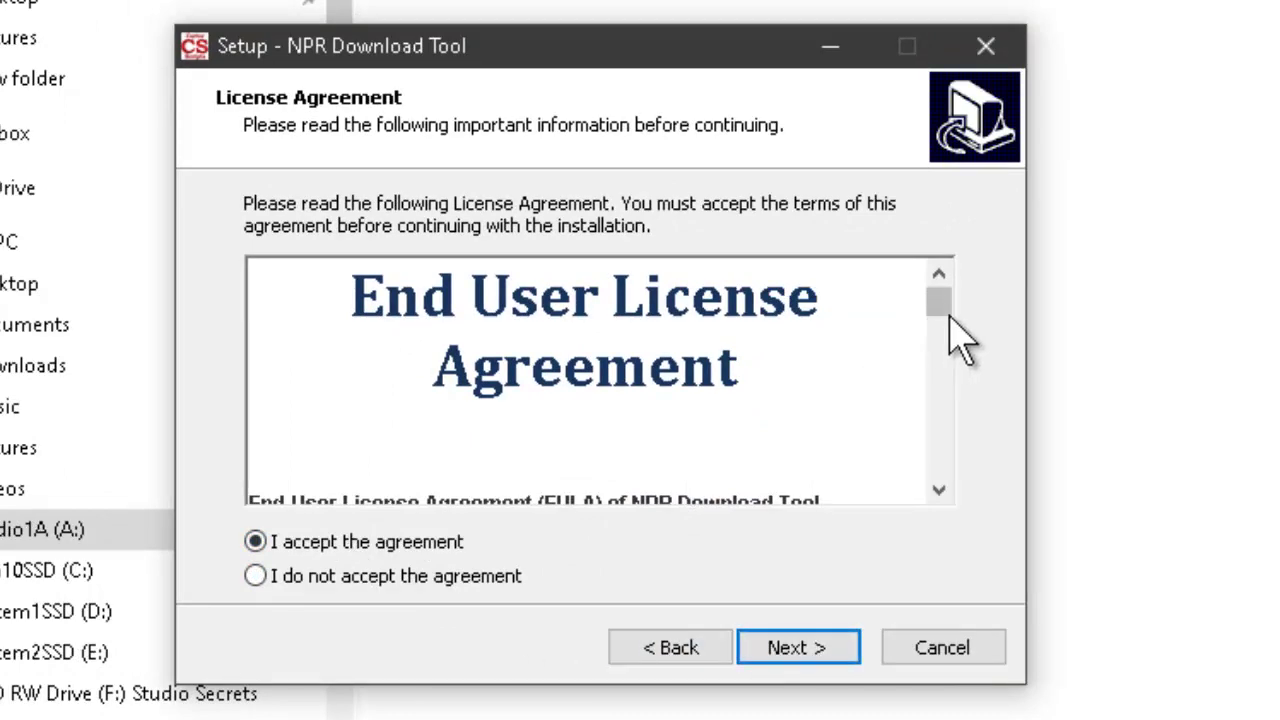
pyautogui.moveTo(940, 320); pyautogui.dragTo(1016, 132)
pyautogui.click(811, 660)
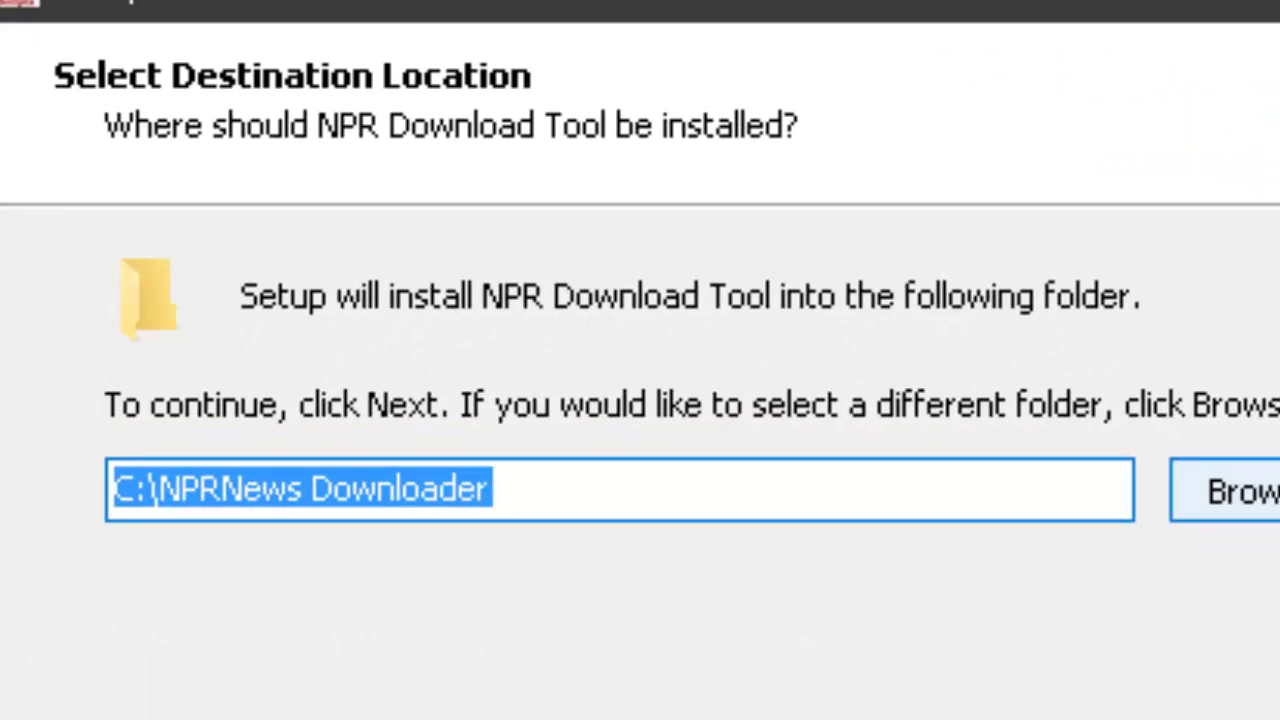
# - Keep C:\NPRNews Downloader as the install folder after checking the folder browser
pyautogui.click(1271, 540)
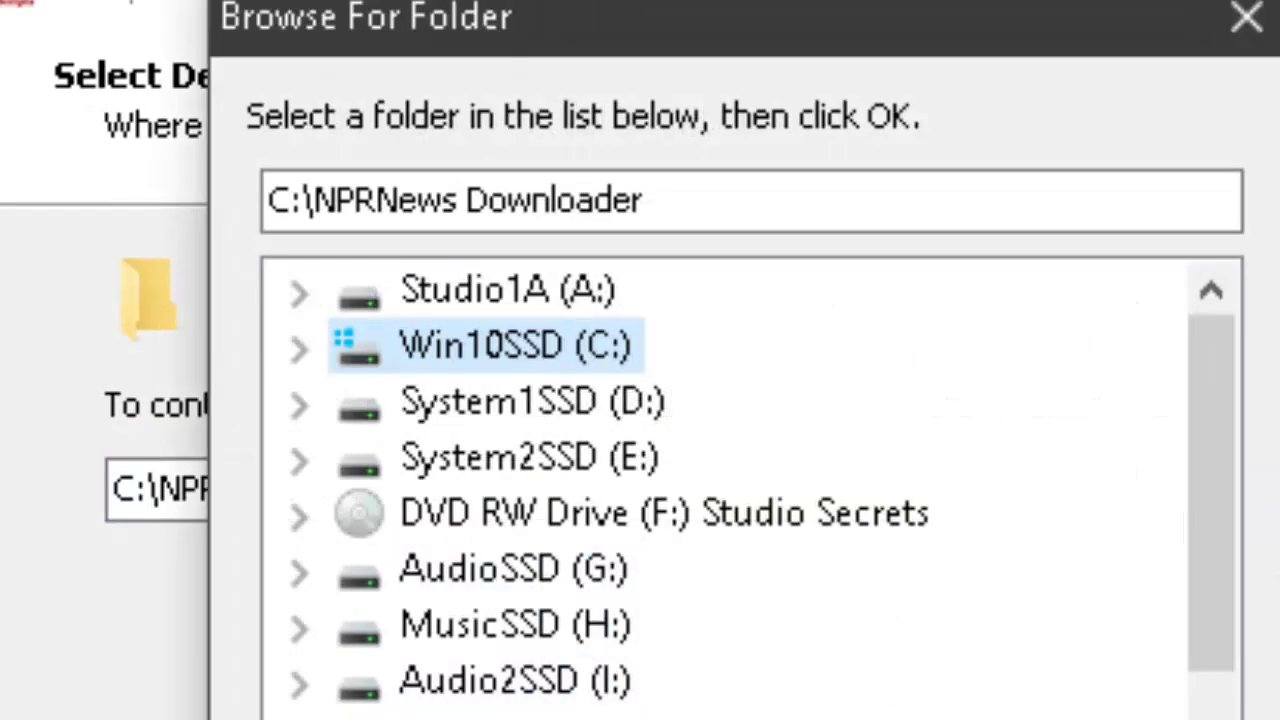
pyautogui.press('Return')
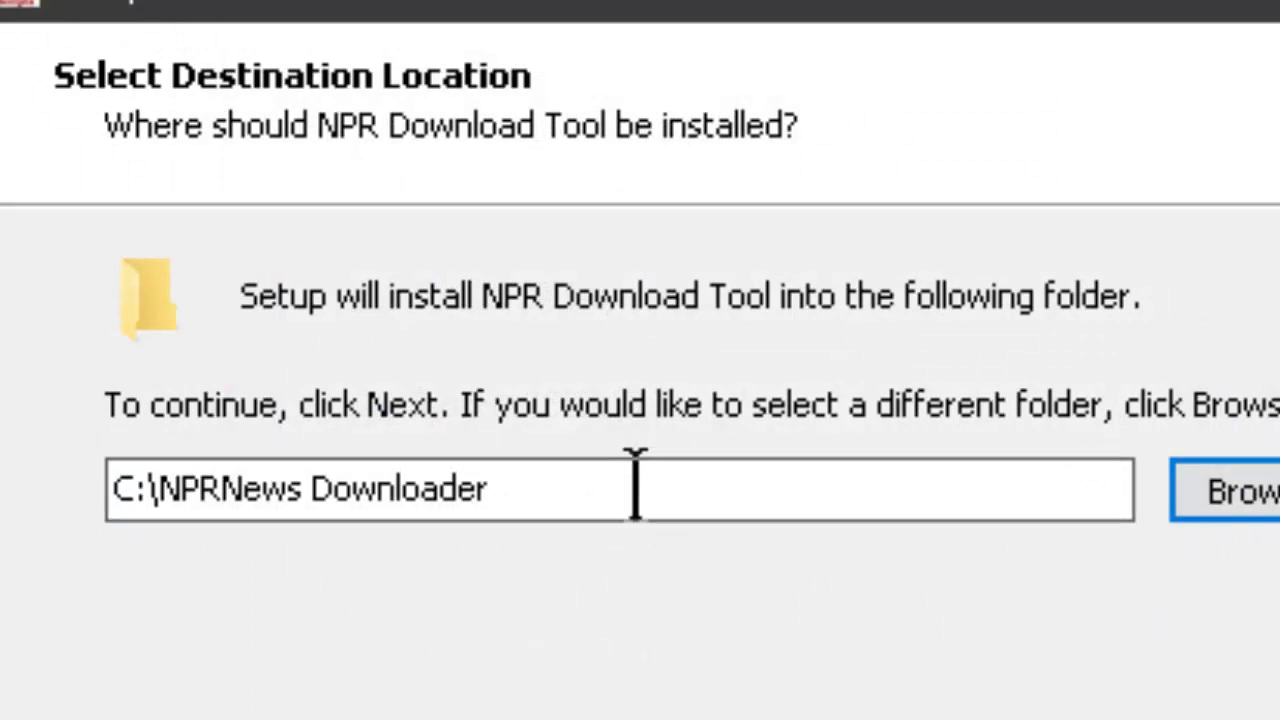
pyautogui.click(636, 487)
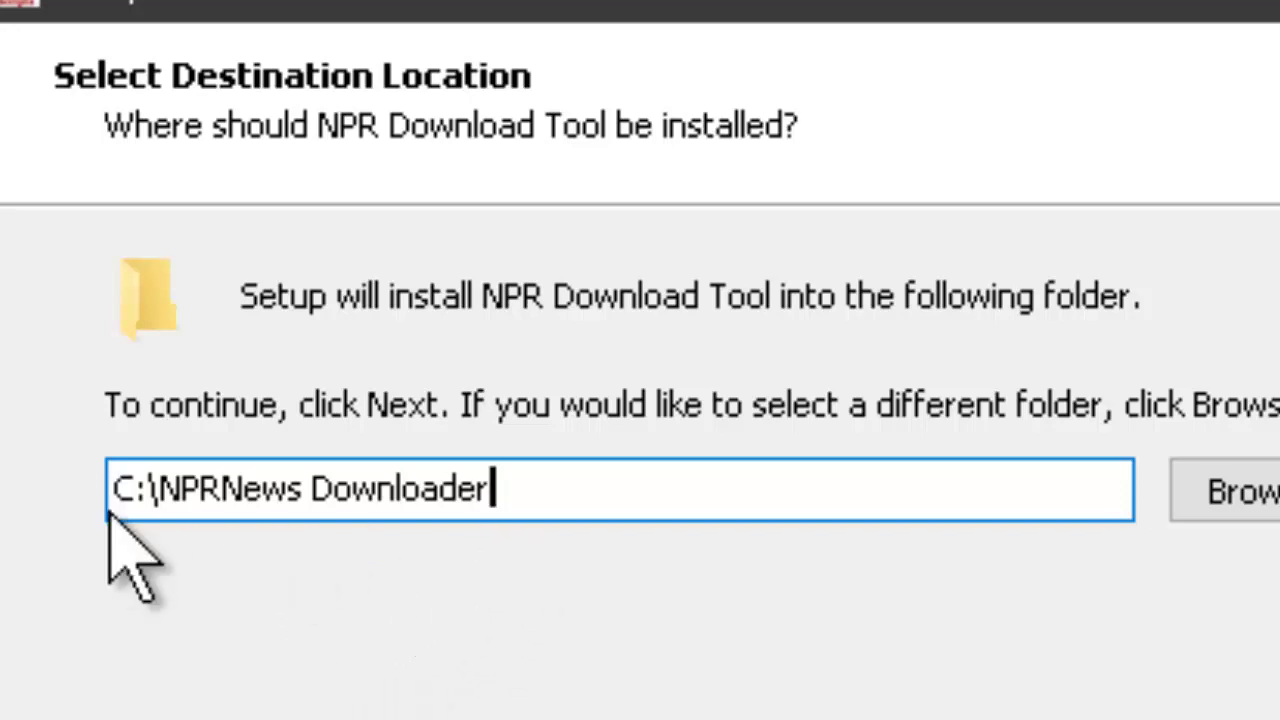
# - Install the tool, untick Watch Windows Task Setup Video, and finish the wizard
pyautogui.click(1125, 719)
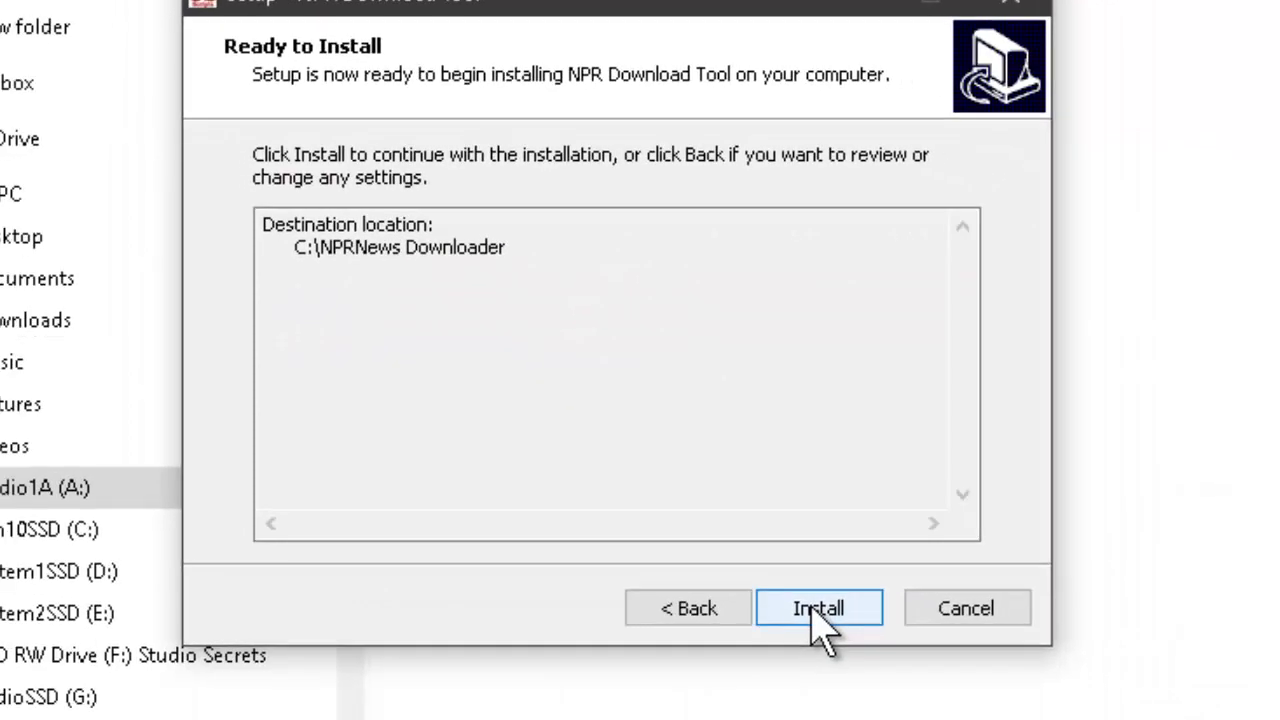
pyautogui.click(897, 716)
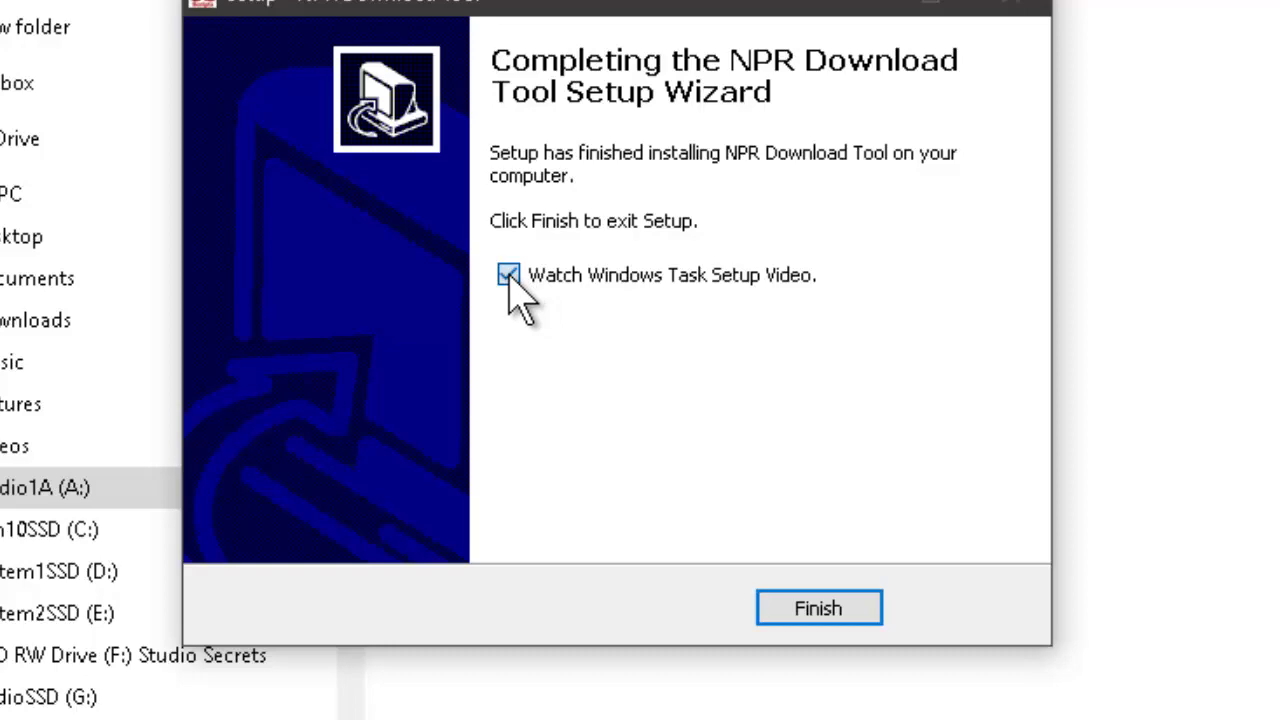
pyautogui.click(511, 276)
pyautogui.click(800, 615)
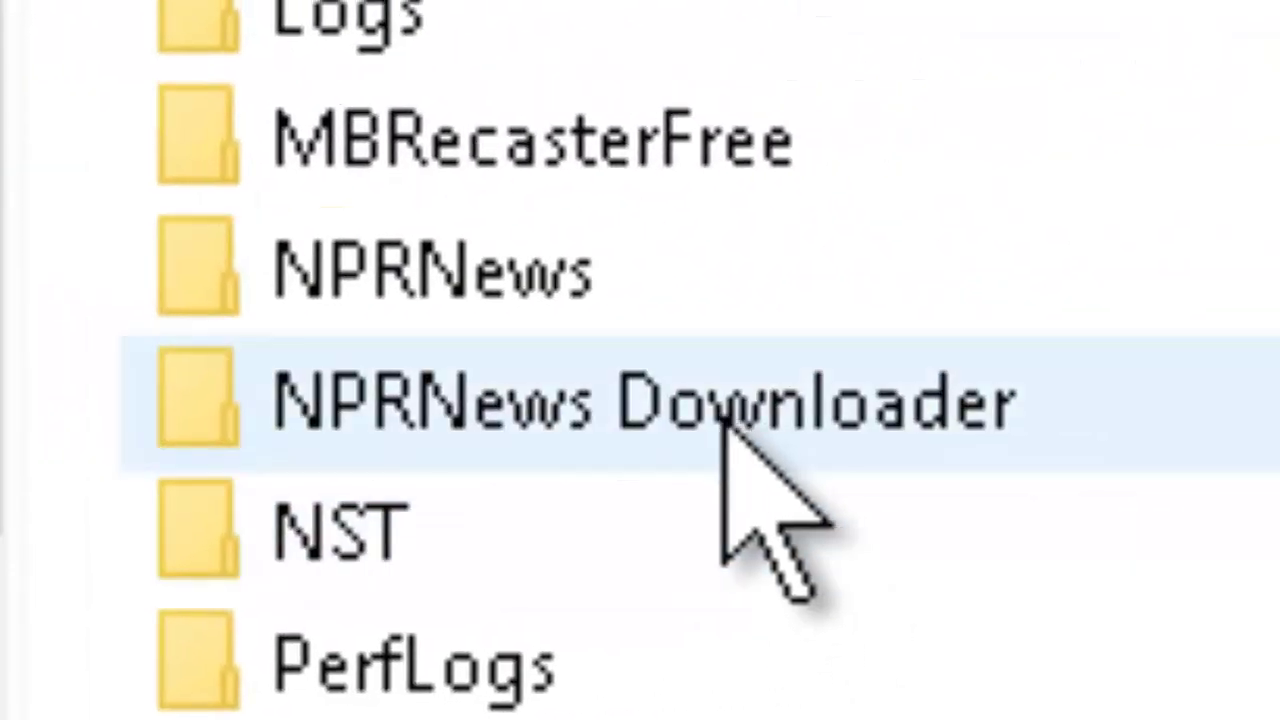
# - Delete the default npr_news.mp3 from the playback folder and run DownloadNPRNews.exe
pyautogui.click(729, 400)
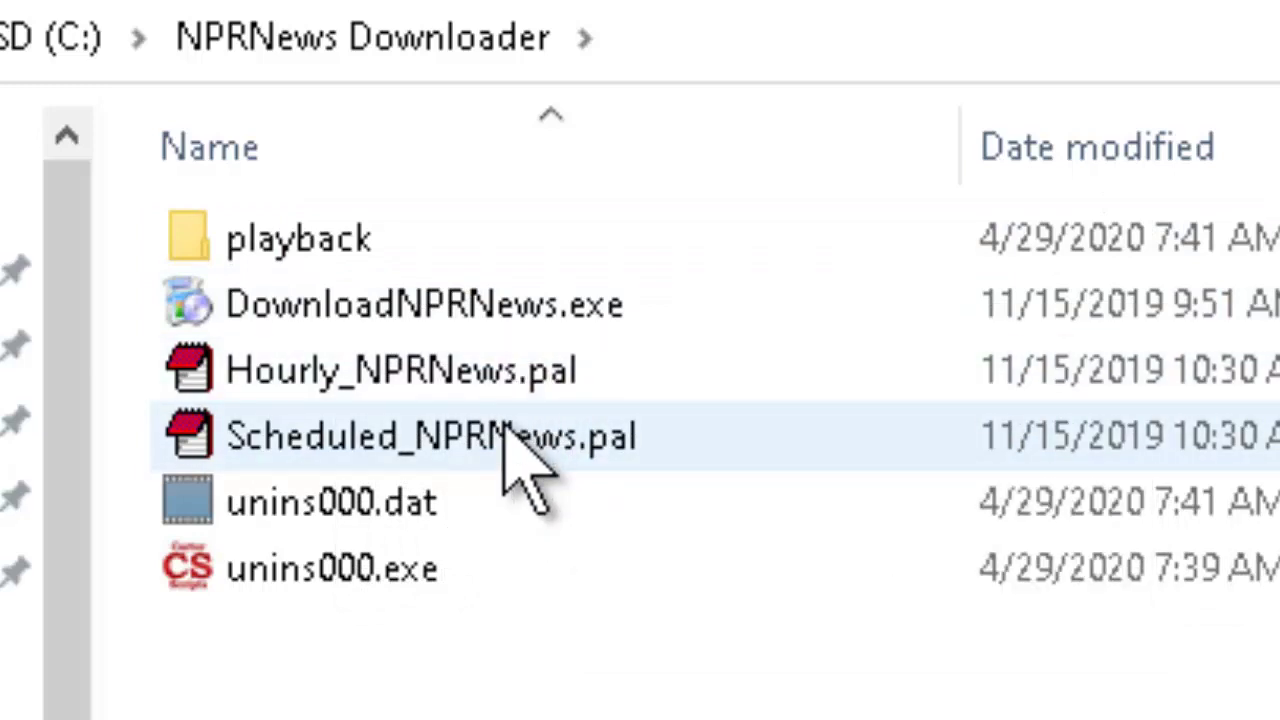
pyautogui.doubleClick(322, 242)
pyautogui.click(352, 242)
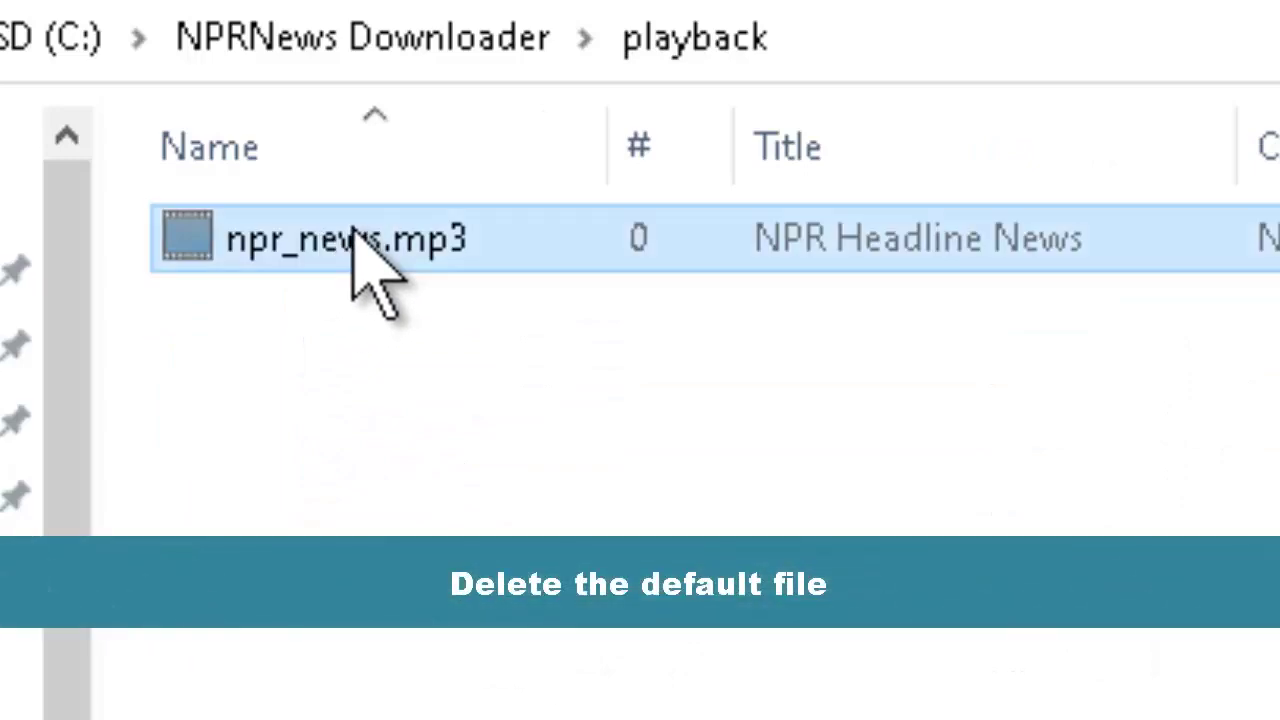
pyautogui.press('Delete')
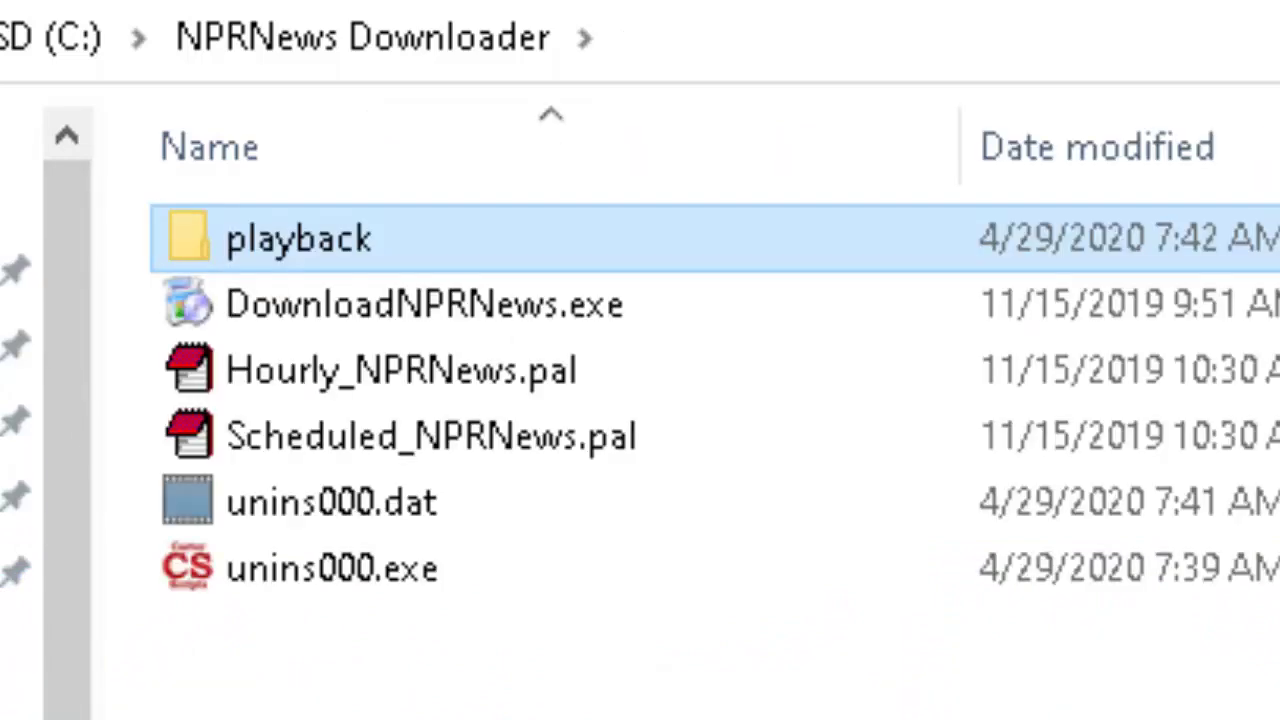
pyautogui.click(487, 301)
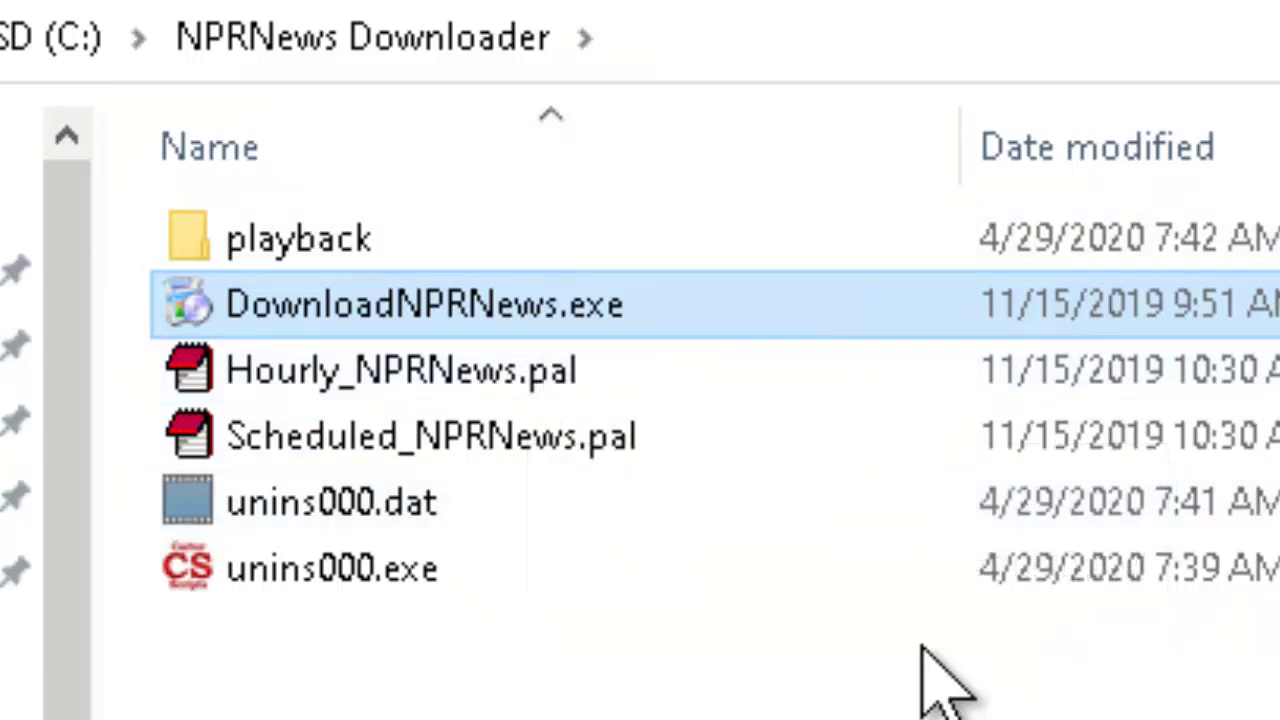
# - Check npr_news.mp3's Properties in the playback folder show it modified 7:42 AM, April 29, 2020
pyautogui.doubleClick(313, 243)
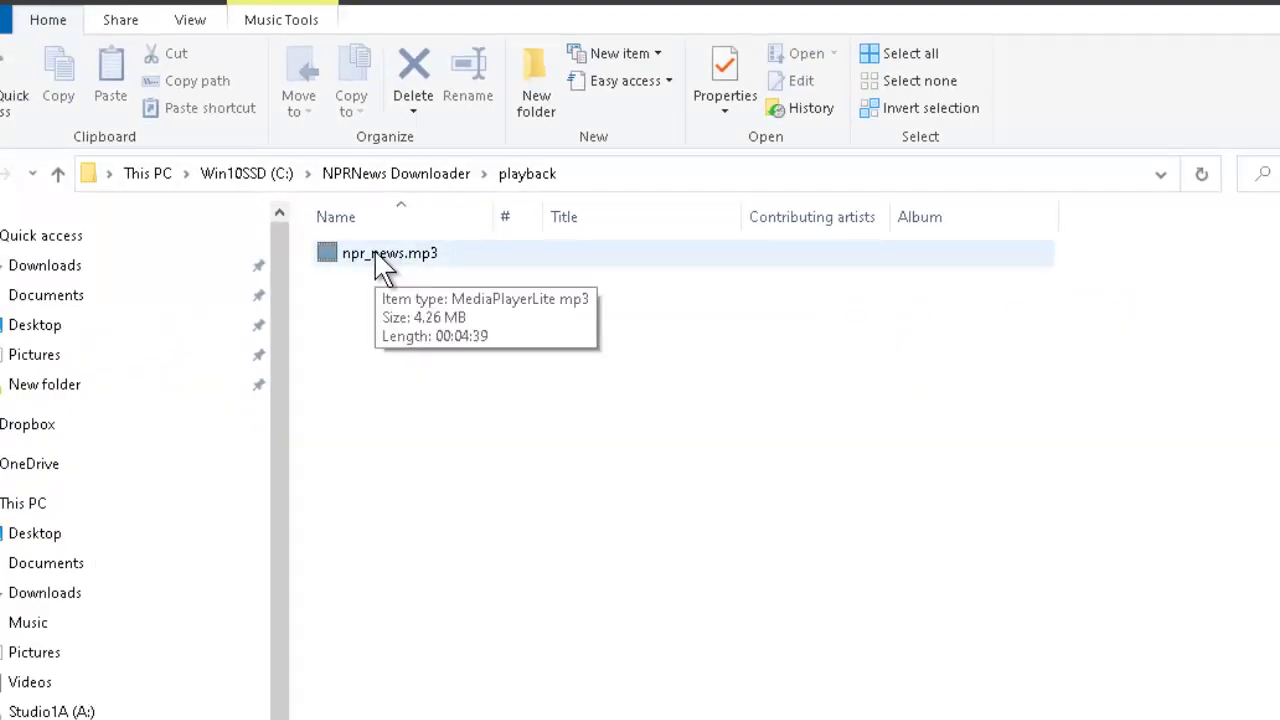
pyautogui.rightClick(385, 262)
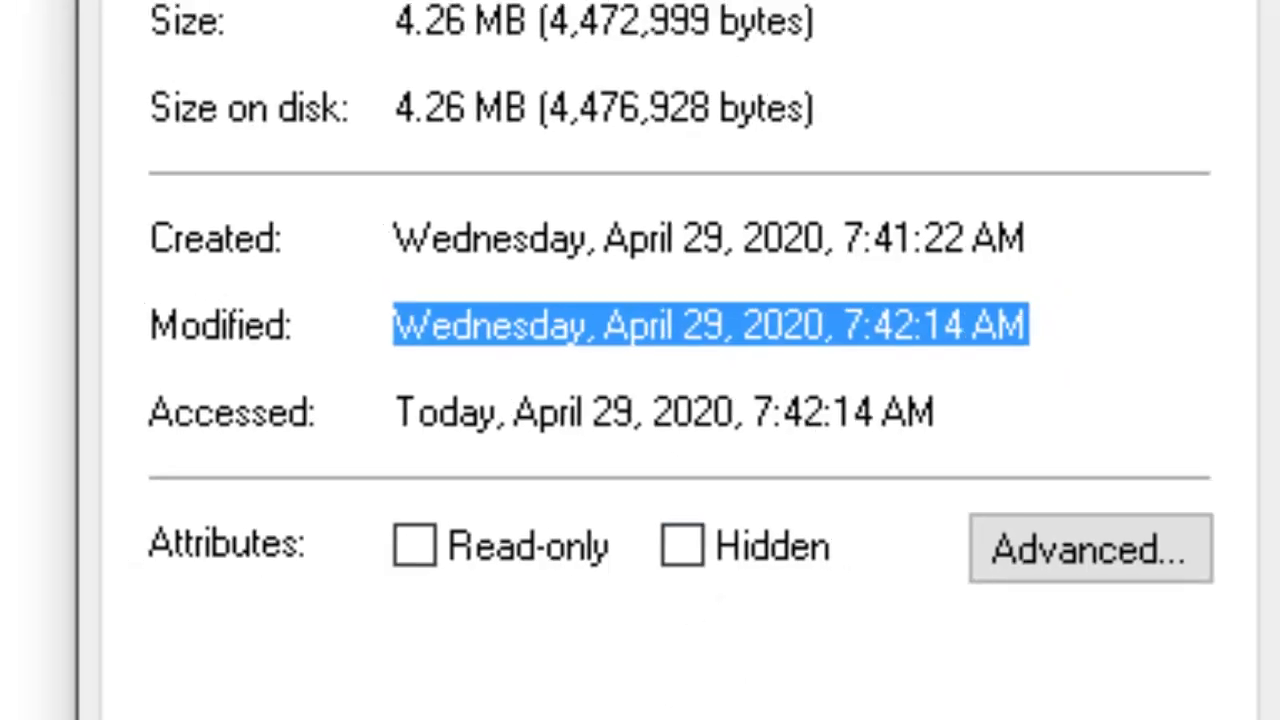
pyautogui.click(610, 643)
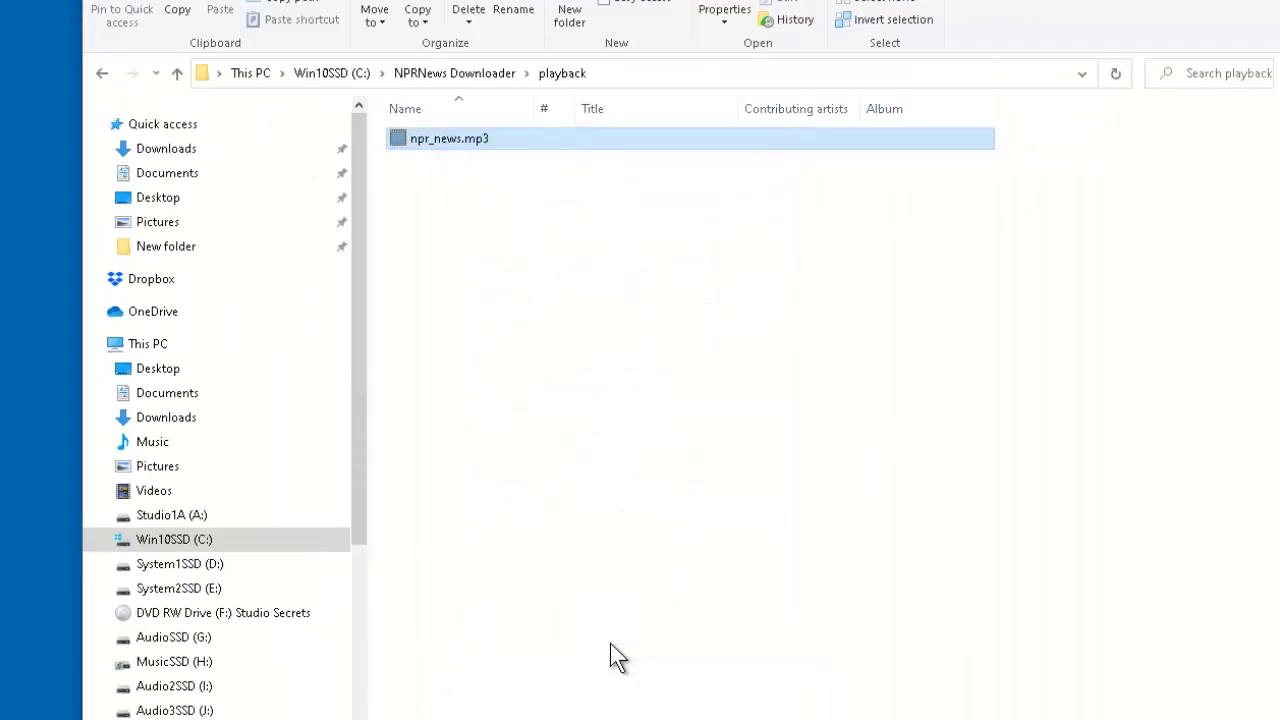
pyautogui.doubleClick(478, 158)
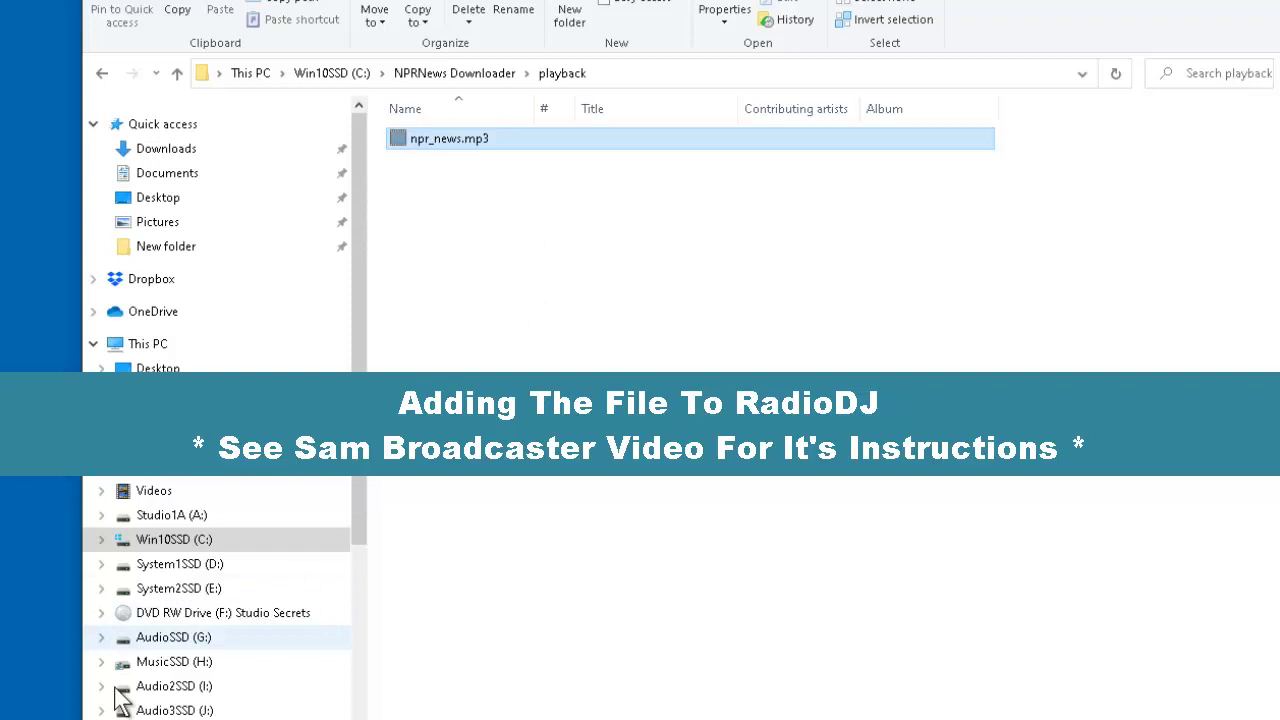
# - Clear the file selection in the playback folder's file list
pyautogui.click(478, 500)
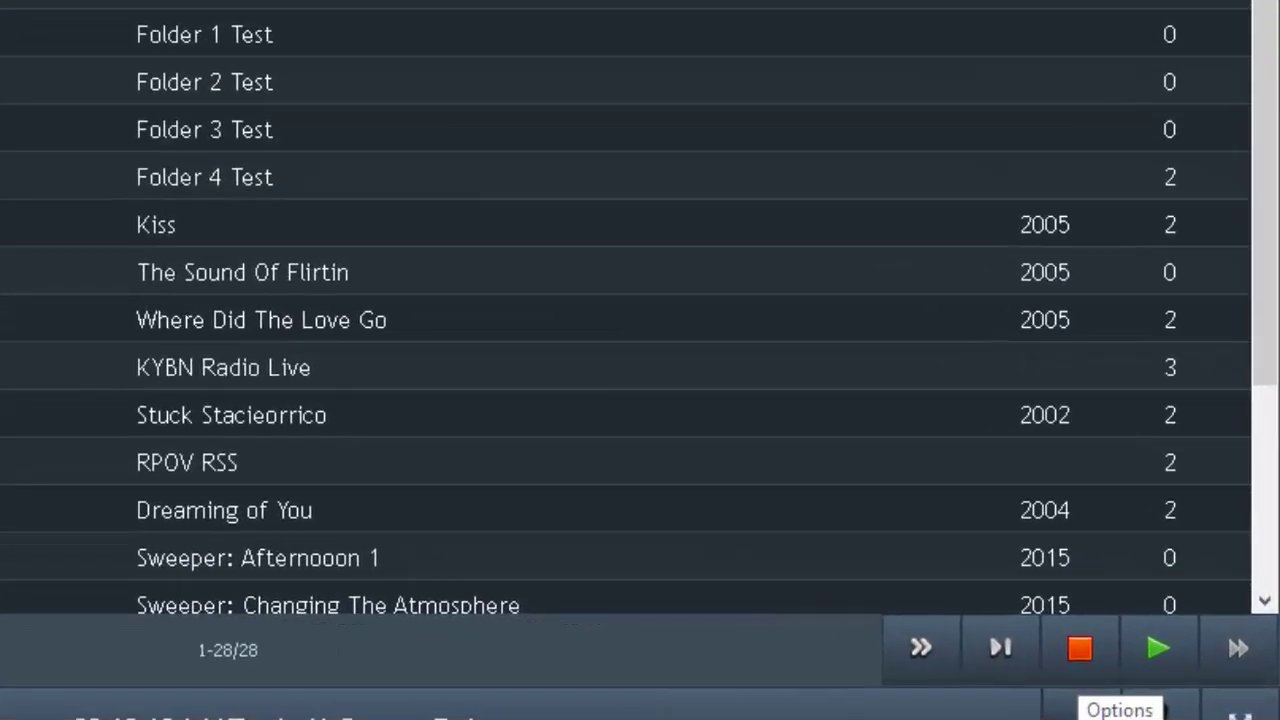
# - In Options > Categories, add 'NPR Hourly News' as a News subcategory and save
pyautogui.click(1110, 702)
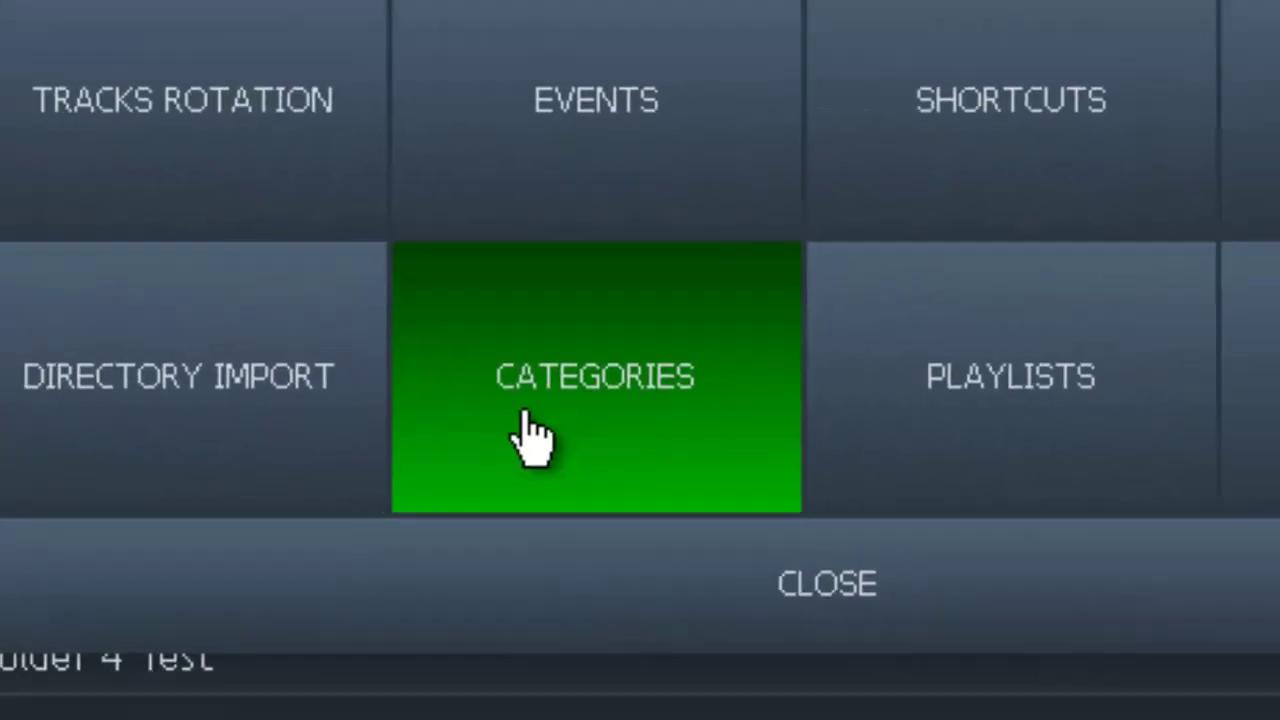
pyautogui.click(533, 437)
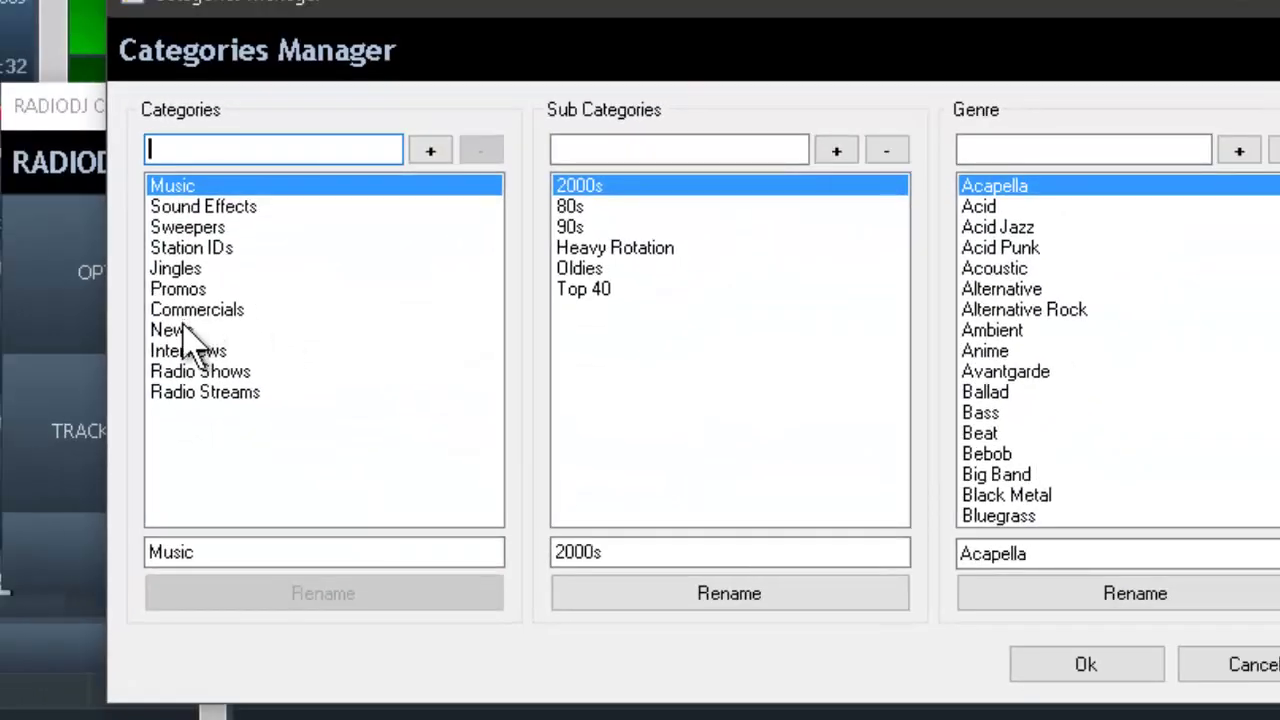
pyautogui.click(186, 331)
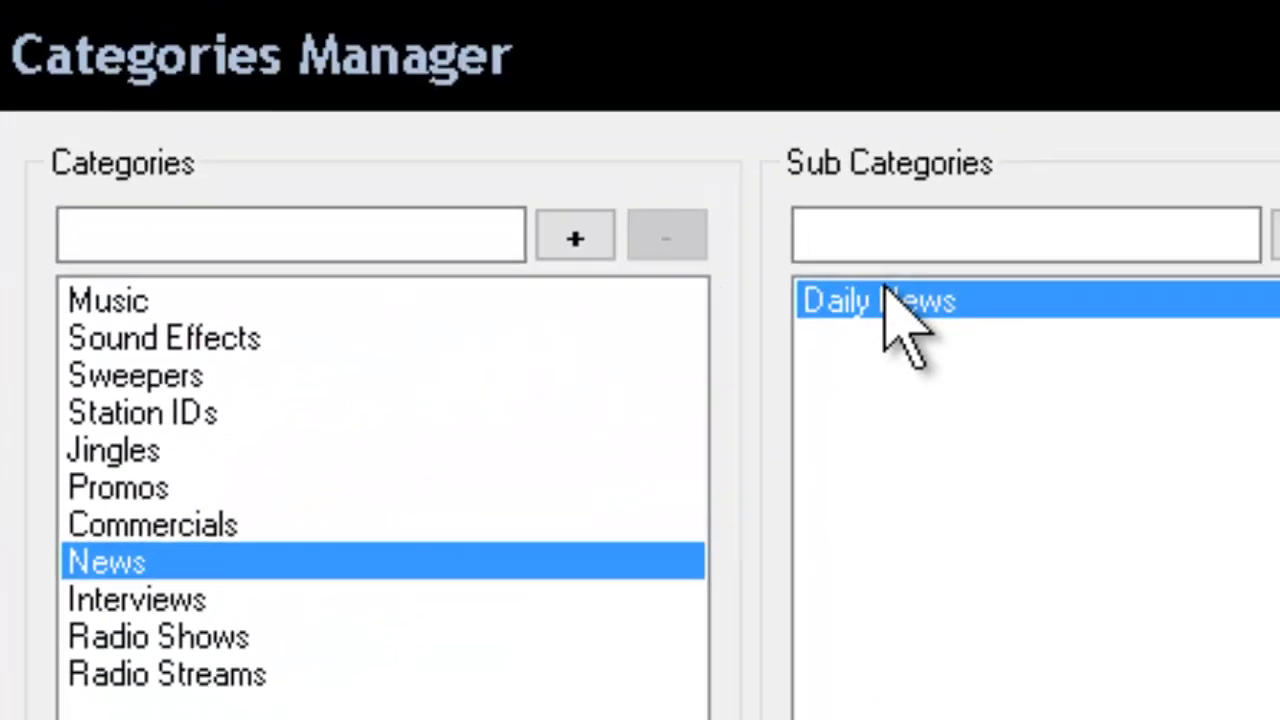
pyautogui.click(940, 238)
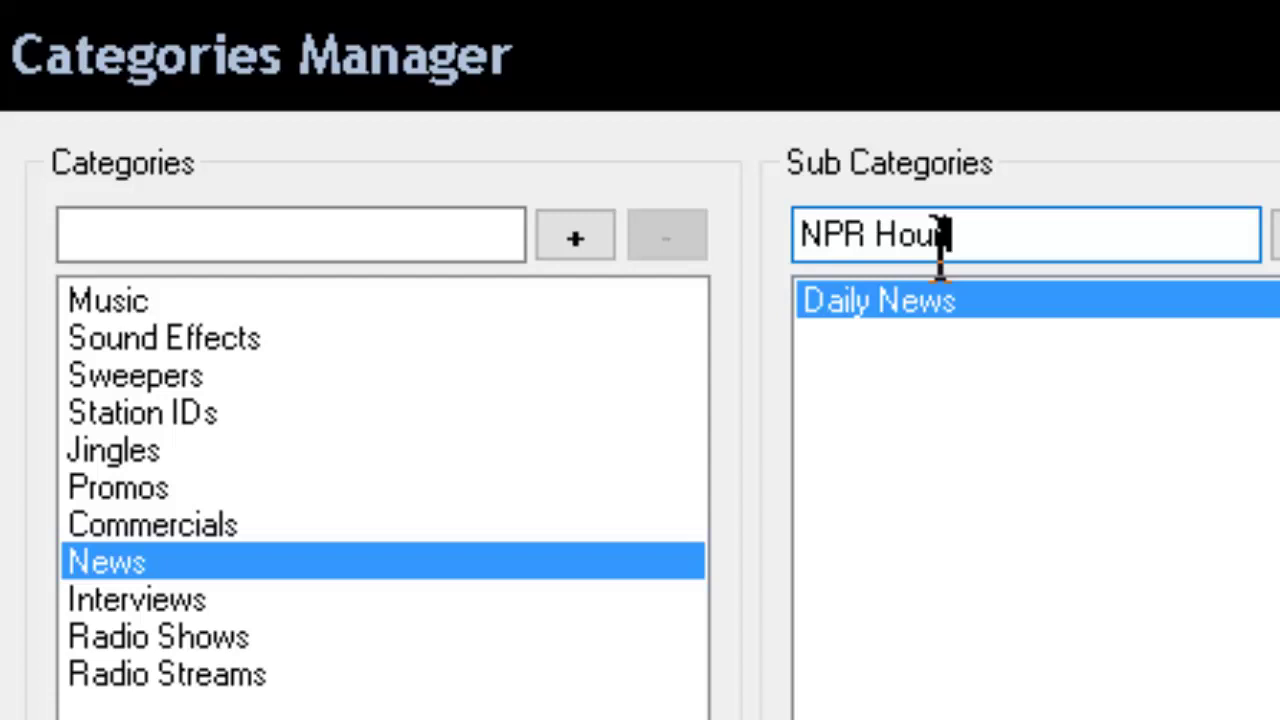
pyautogui.write('NPR Hourly News')
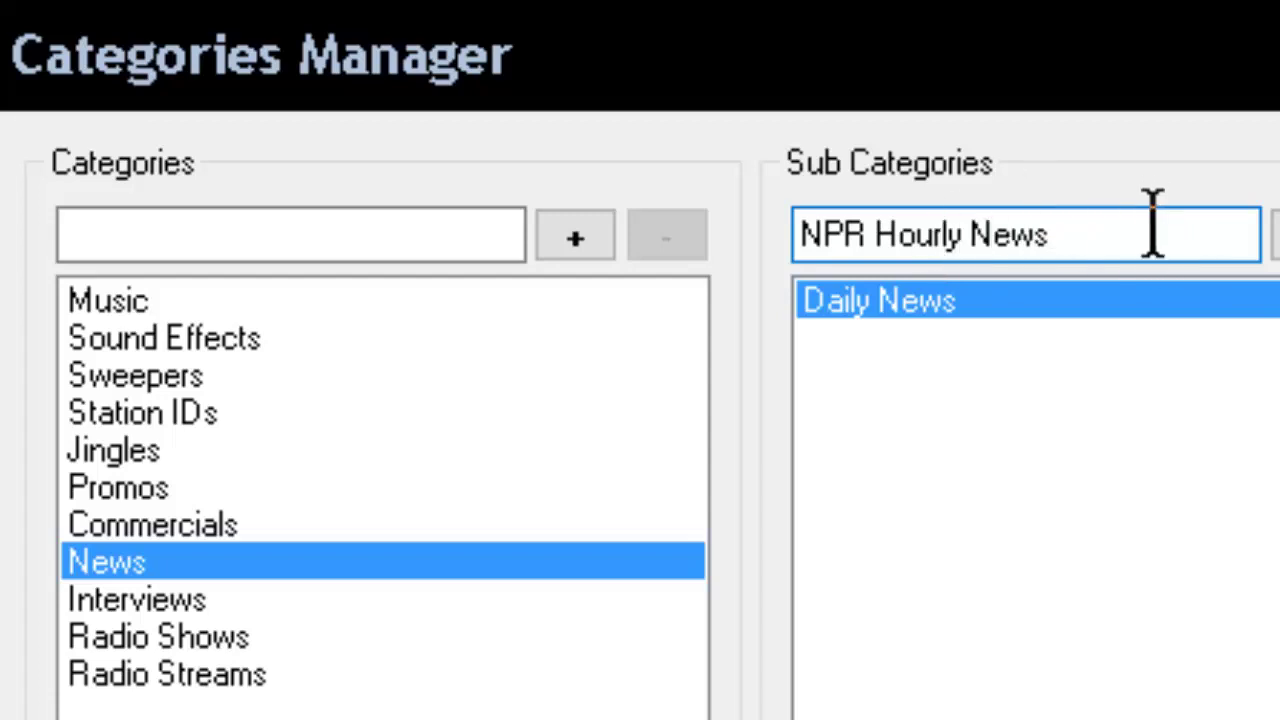
pyautogui.click(1279, 236)
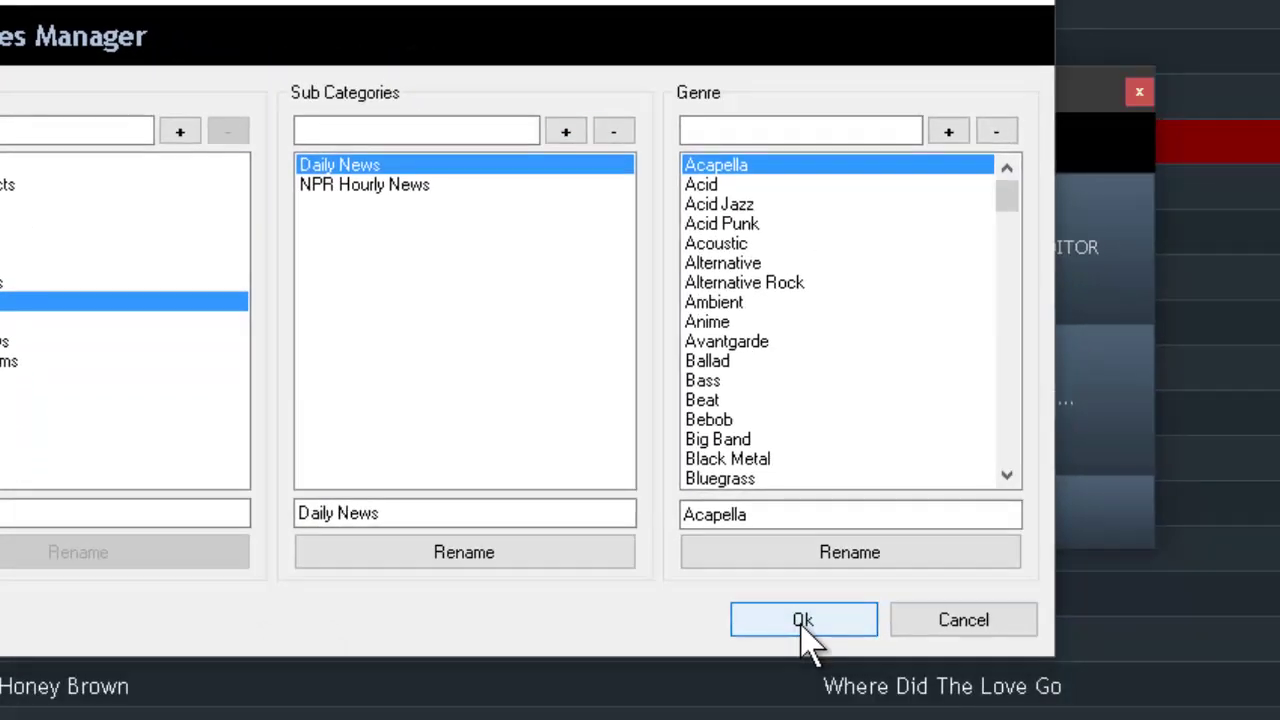
pyautogui.click(806, 620)
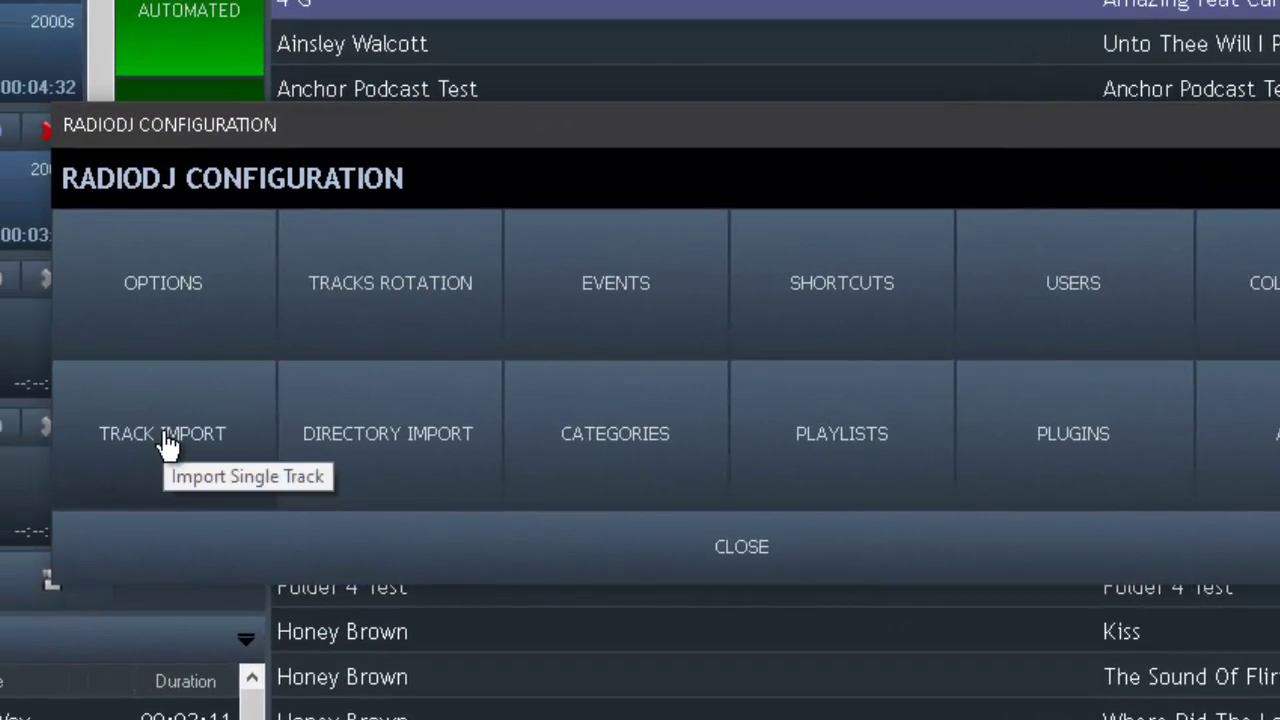
# - Dismiss Track Import and the Configuration panel, then collapse the filter panel to widen the track list
pyautogui.click(165, 440)
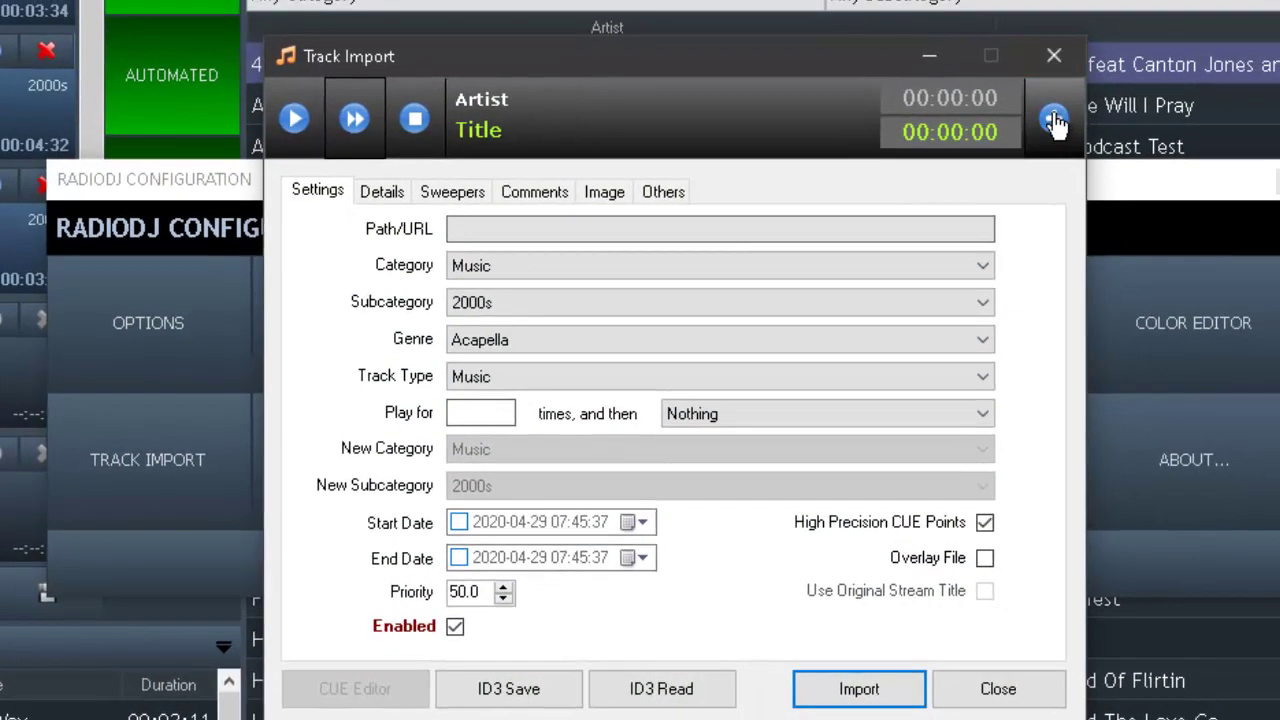
pyautogui.click(1131, 73)
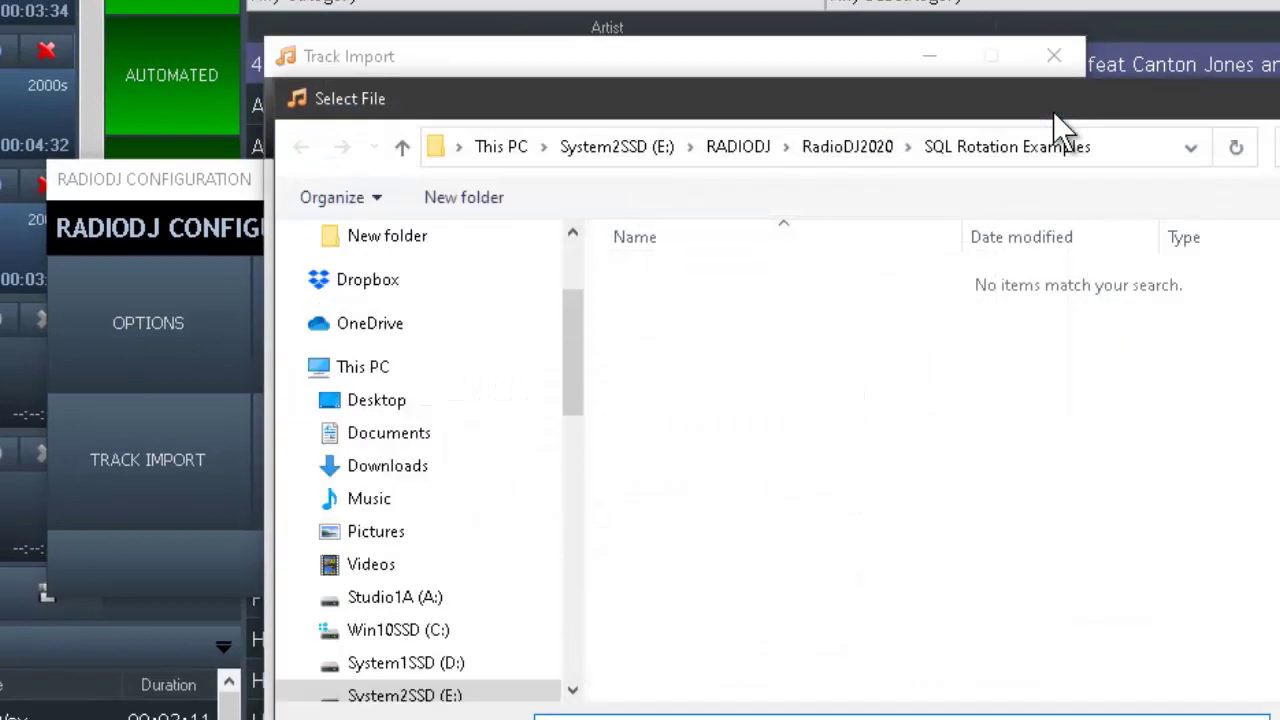
pyautogui.press('Escape')
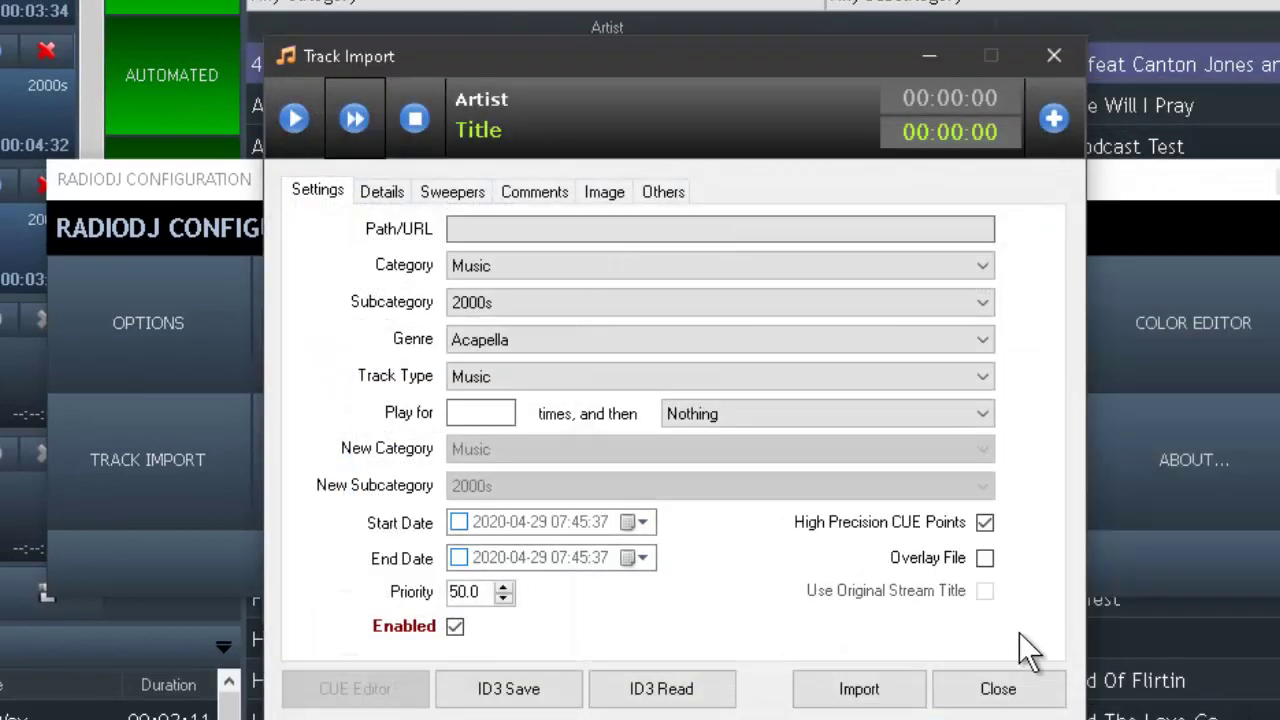
pyautogui.click(1012, 688)
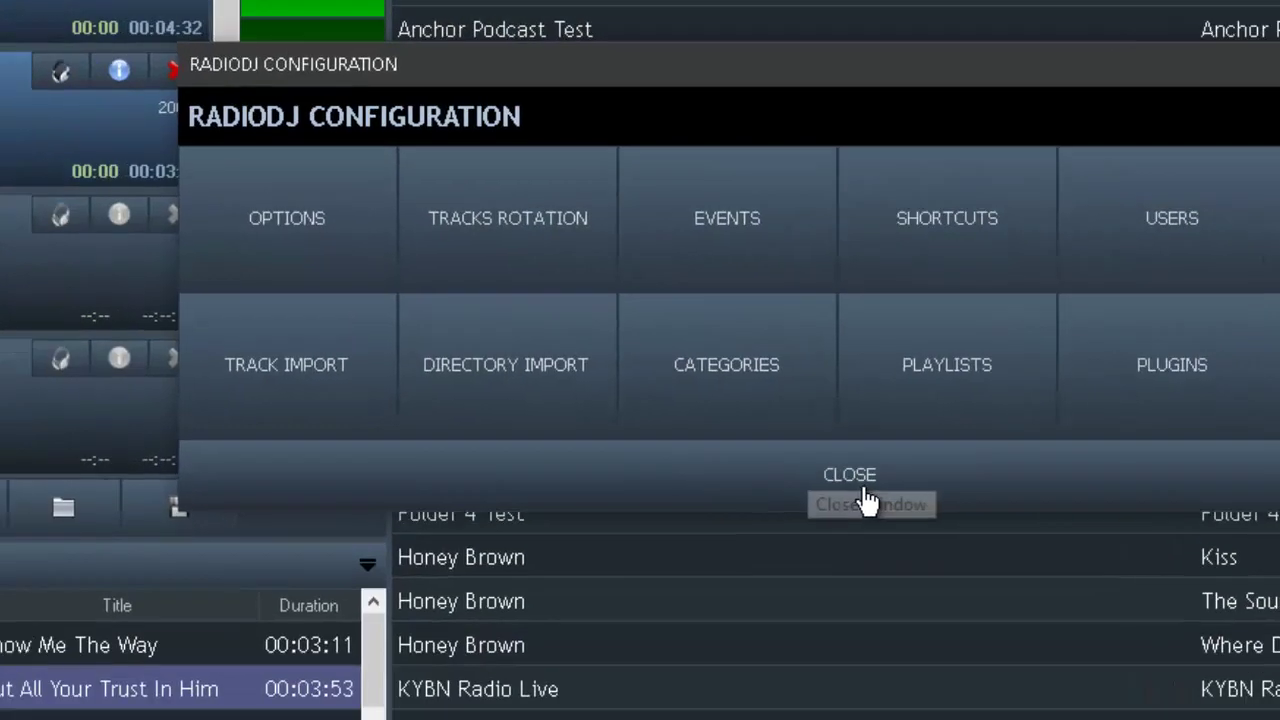
pyautogui.click(660, 580)
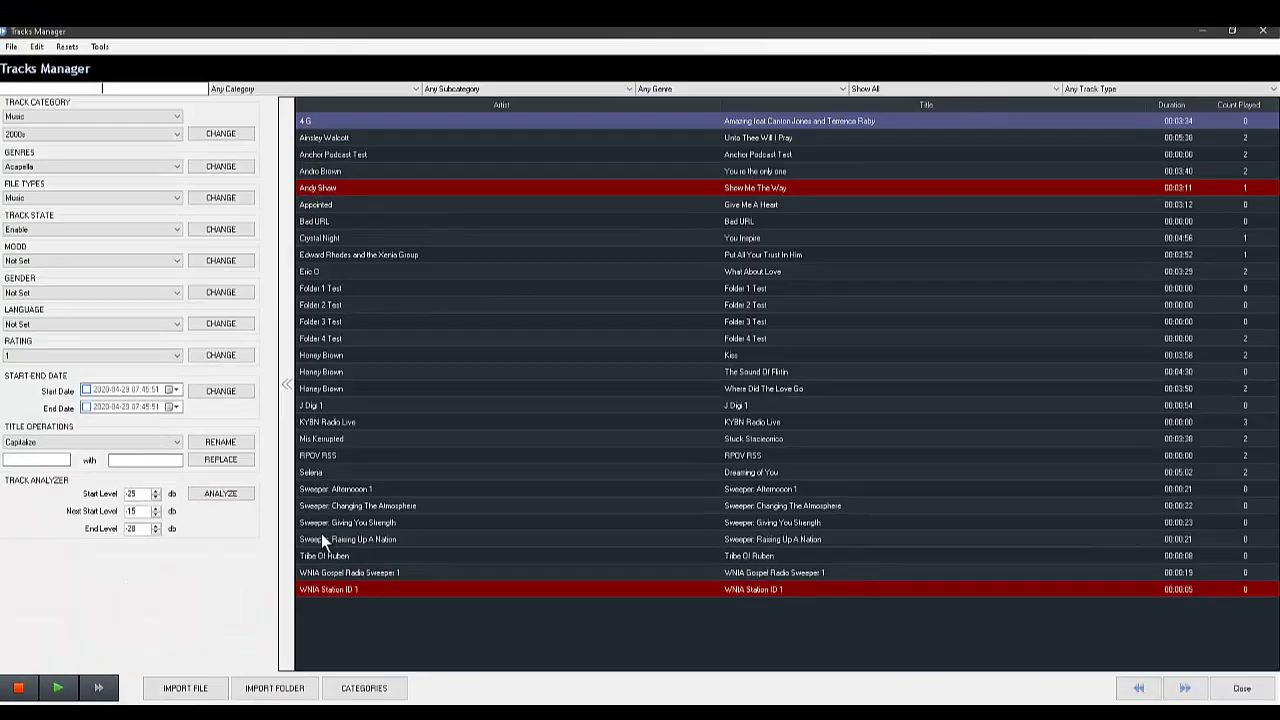
pyautogui.click(288, 384)
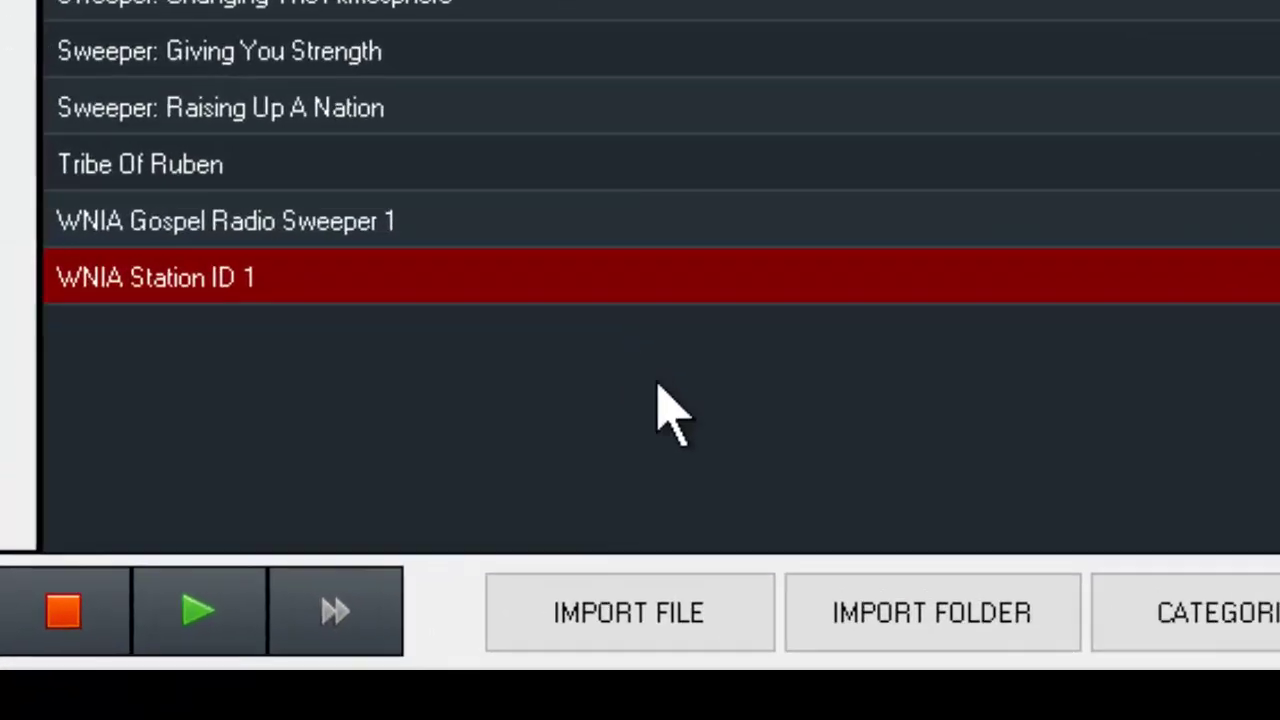
# - Import the single file C:\NPRNews Downloader\playback\npr_news.mp3 into Track Import
pyautogui.click(790, 612)
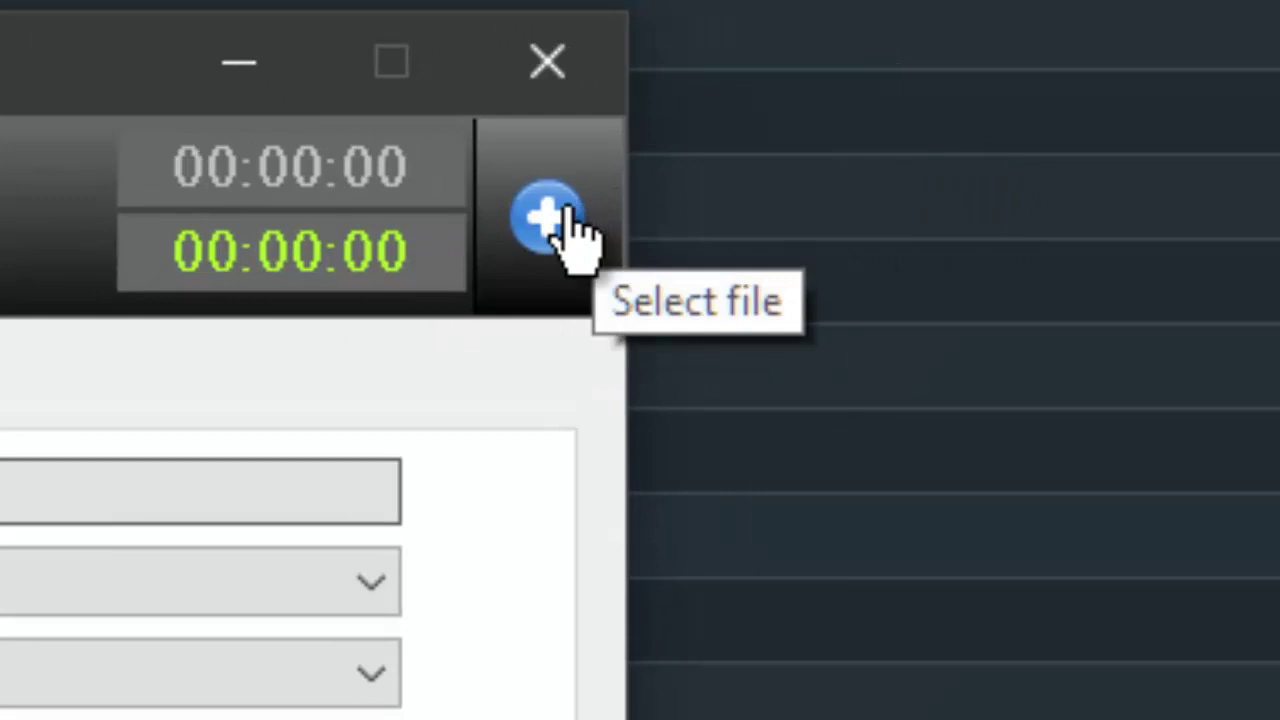
pyautogui.click(566, 210)
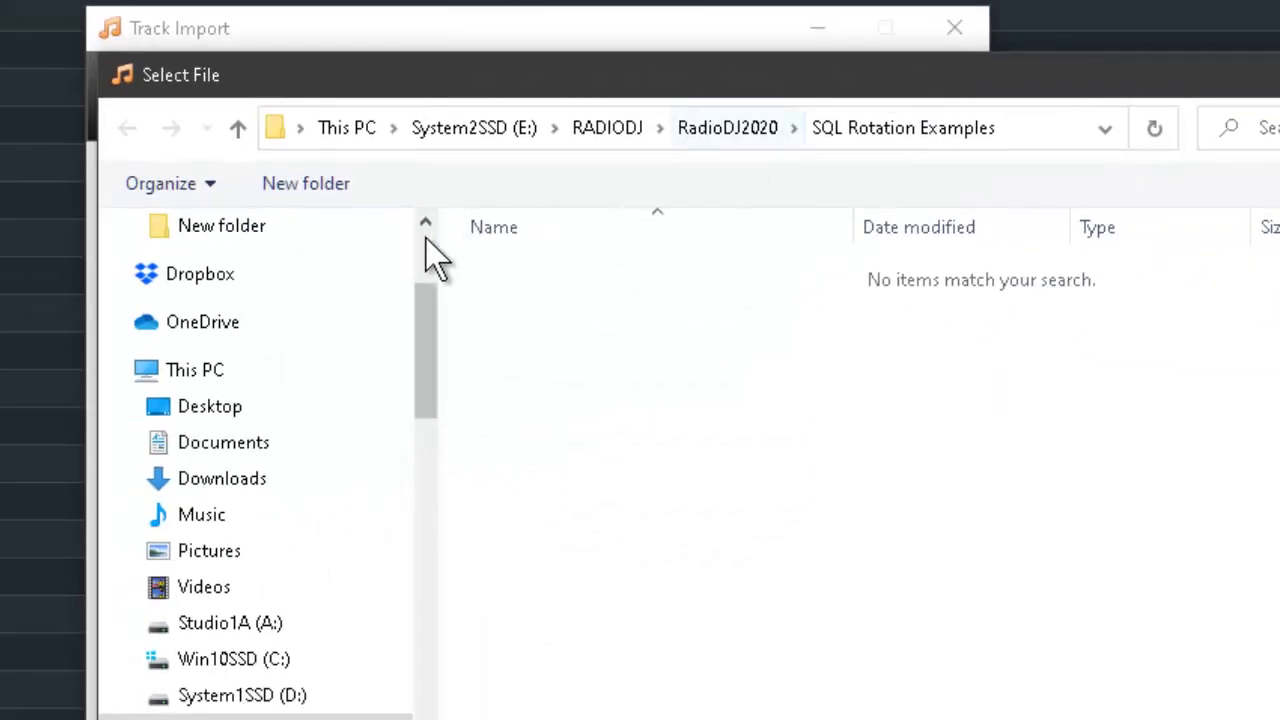
pyautogui.click(272, 666)
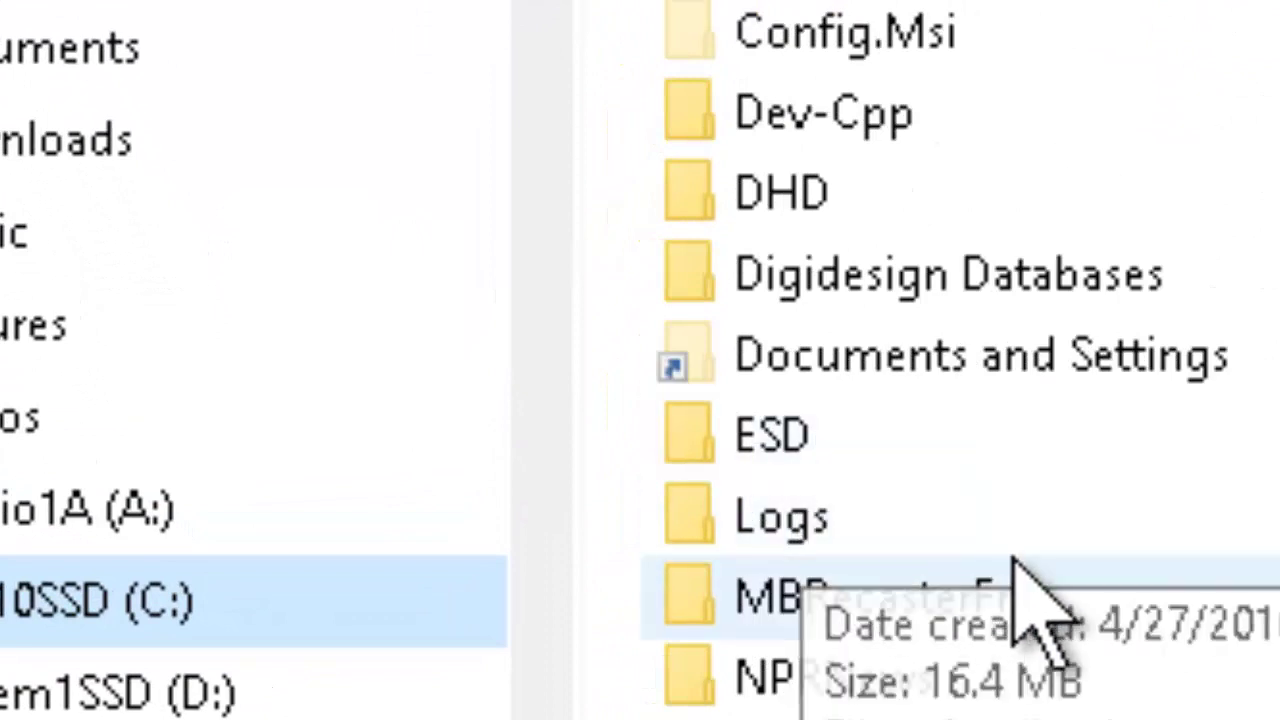
pyautogui.scroll(-1, 1014, 600)
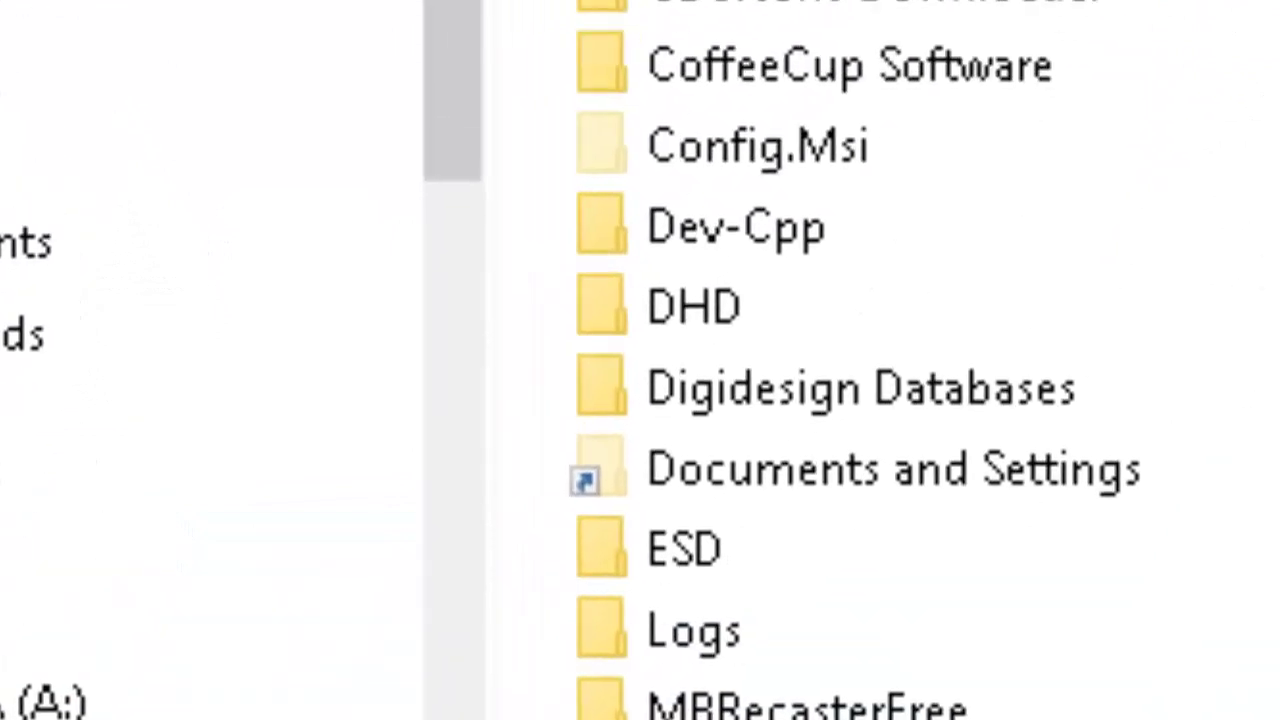
pyautogui.doubleClick(1026, 640)
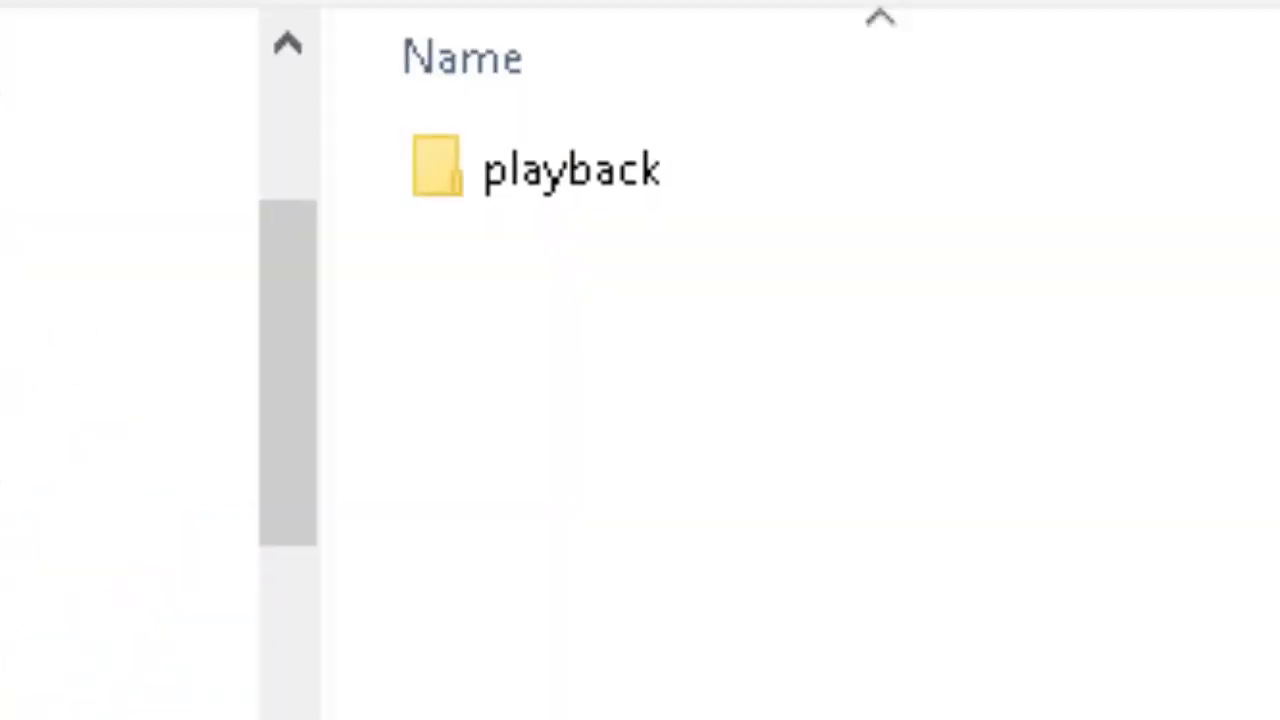
pyautogui.doubleClick(524, 341)
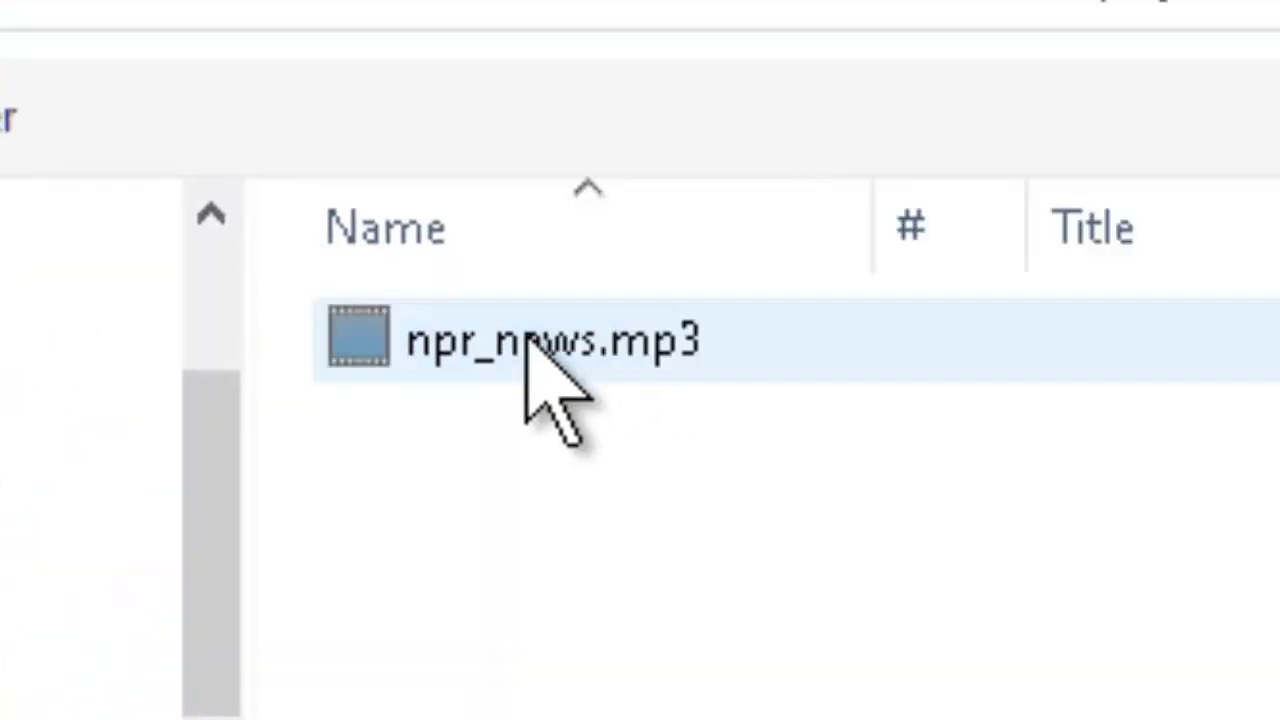
pyautogui.click(600, 335)
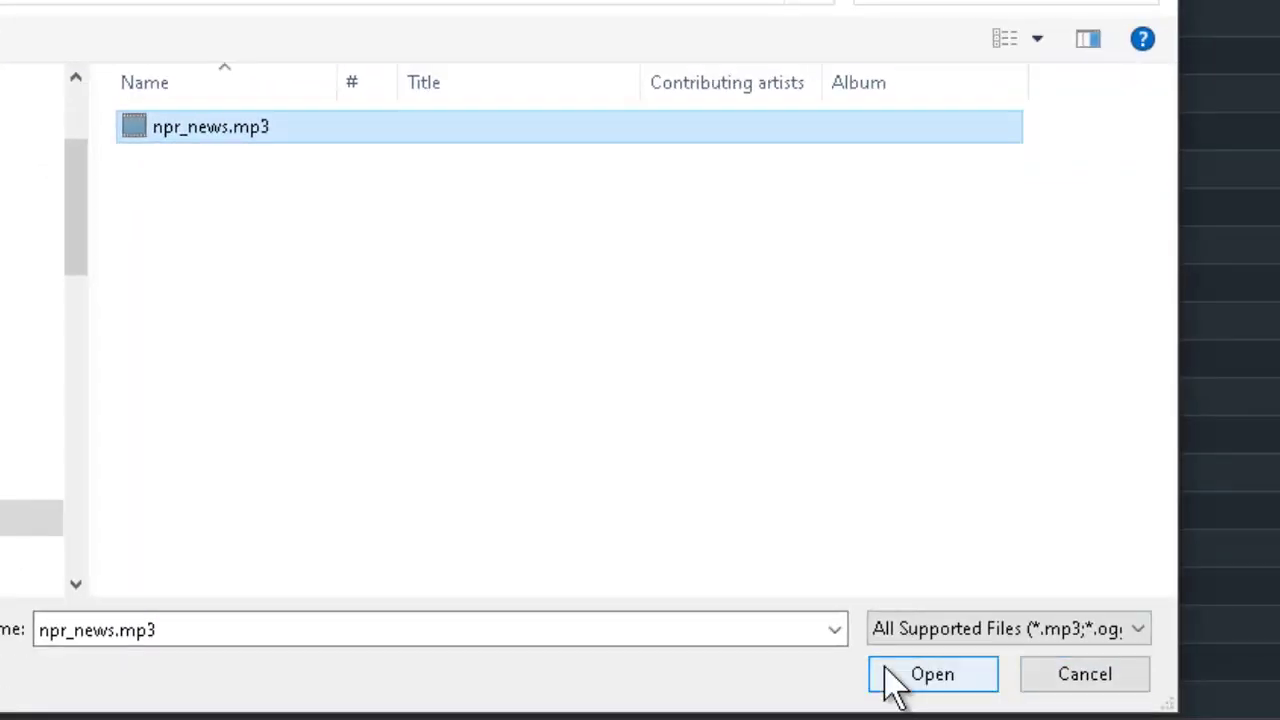
pyautogui.click(900, 677)
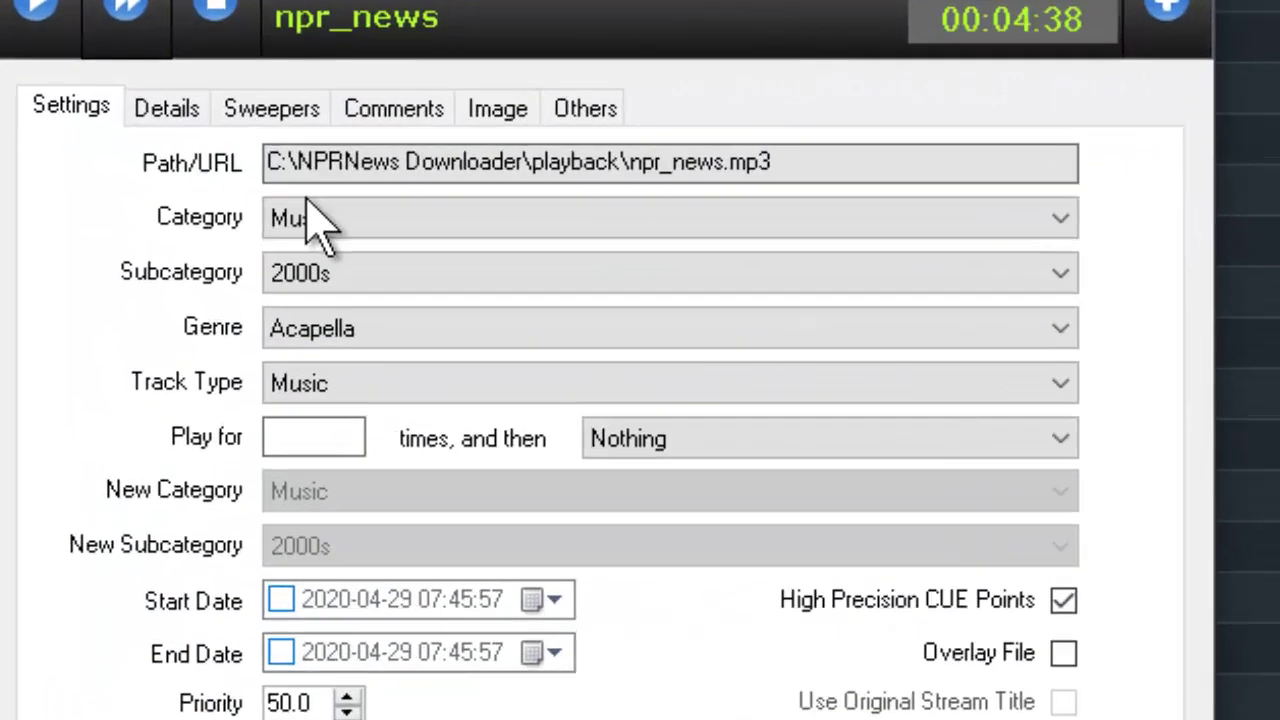
# - Set the npr_news track's Category to News and Subcategory to NPR Hourly News
pyautogui.click(318, 222)
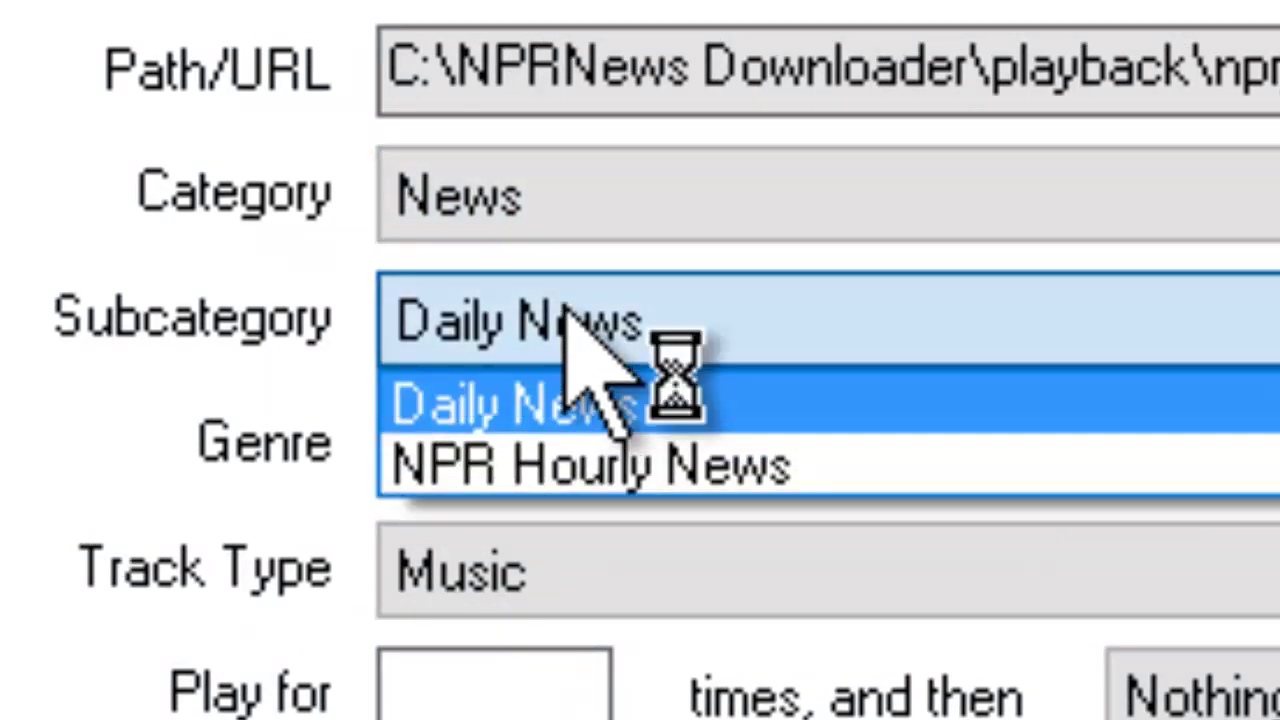
pyautogui.click(600, 468)
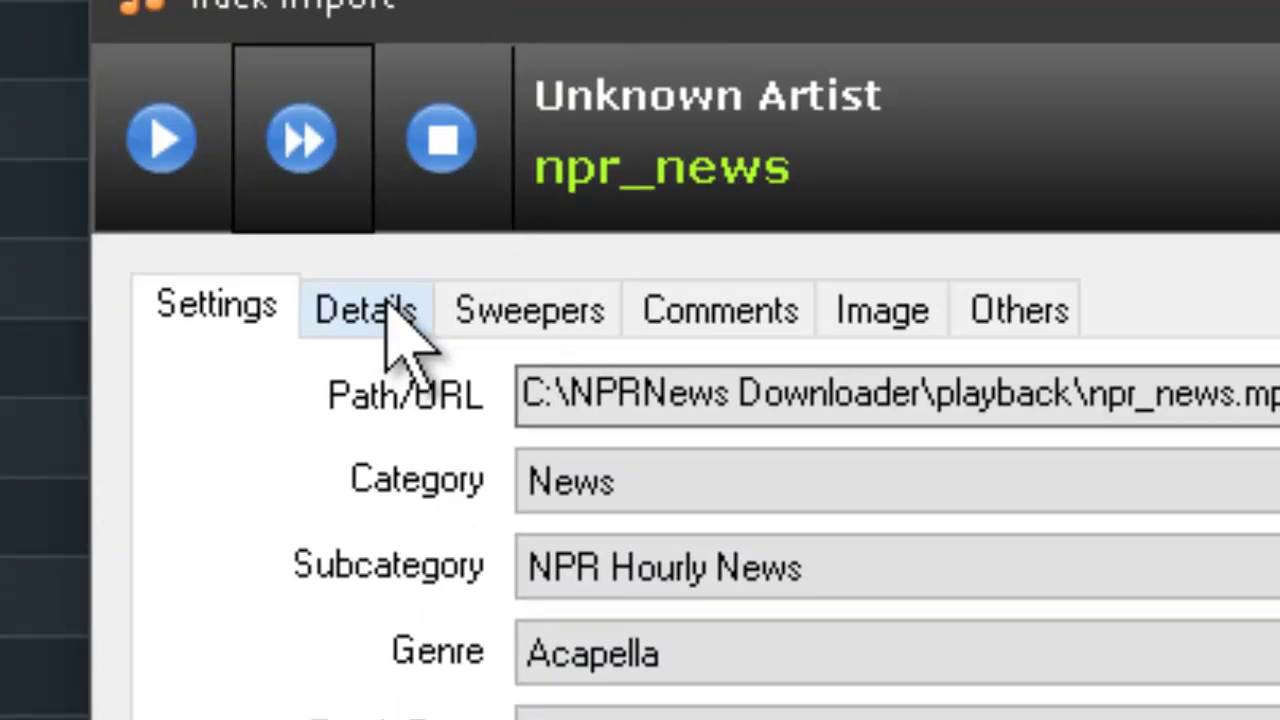
# - Set artist NPR, title 'Hourly News', album 'NPR Hourly News', then import the track
pyautogui.click(391, 309)
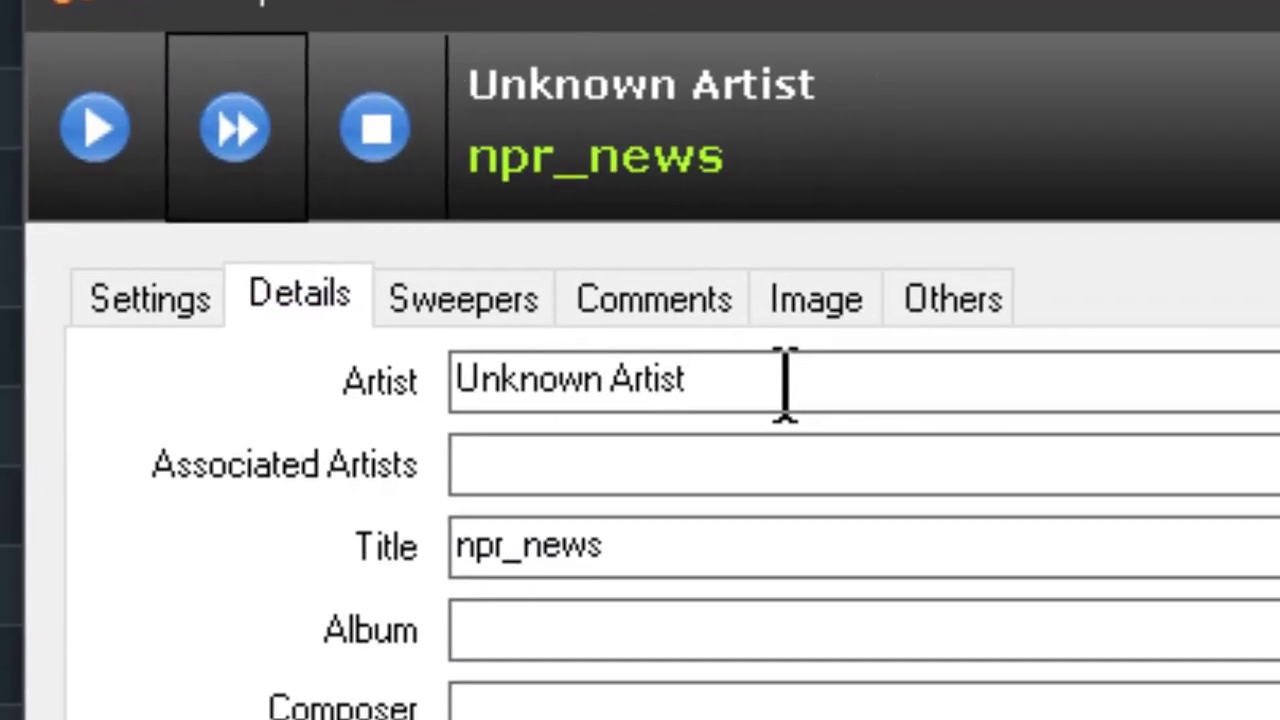
pyautogui.moveTo(785, 385); pyautogui.dragTo(455, 380)
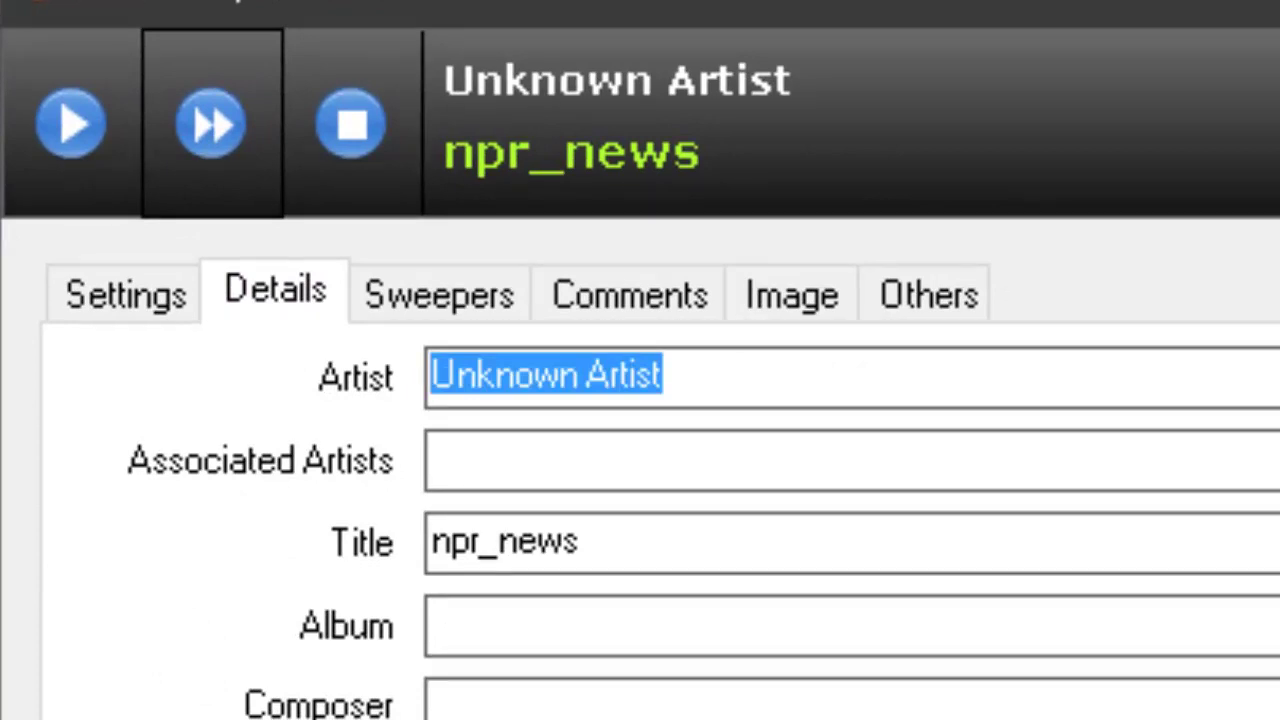
pyautogui.write('NPR News')
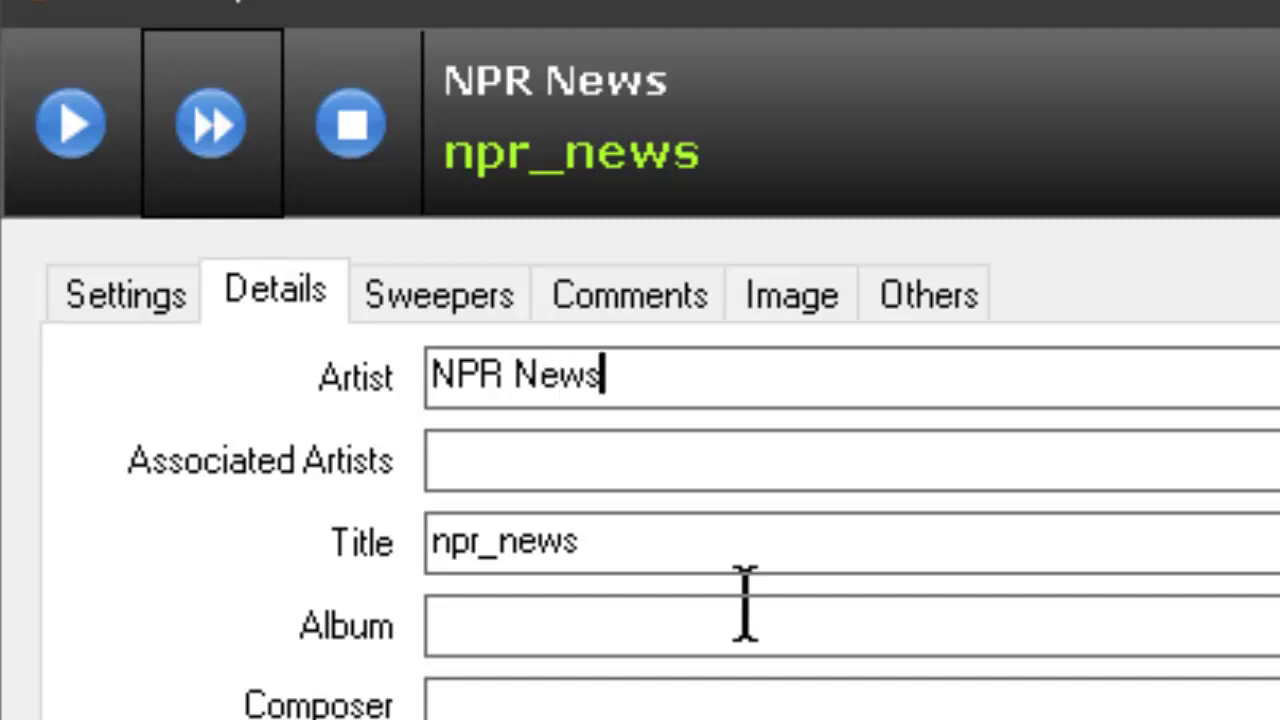
pyautogui.hotkey('shift', 'Home')
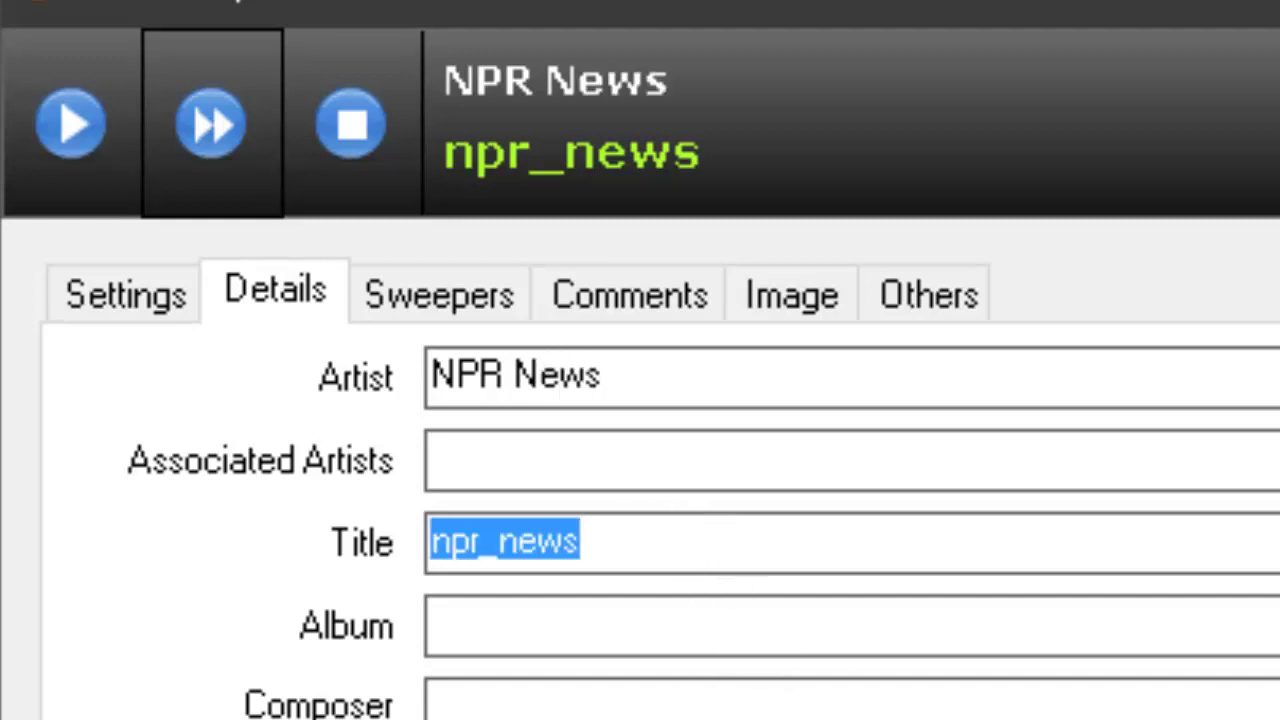
pyautogui.write('Hourly N')
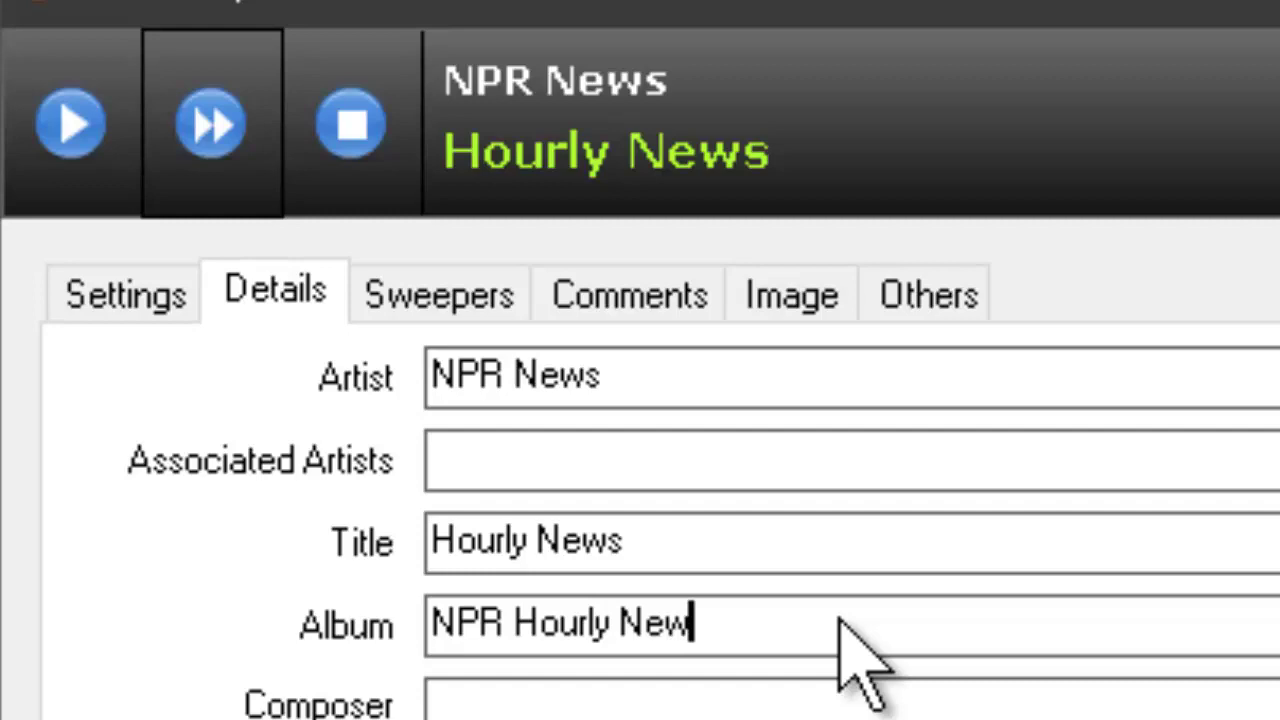
pyautogui.write('s')
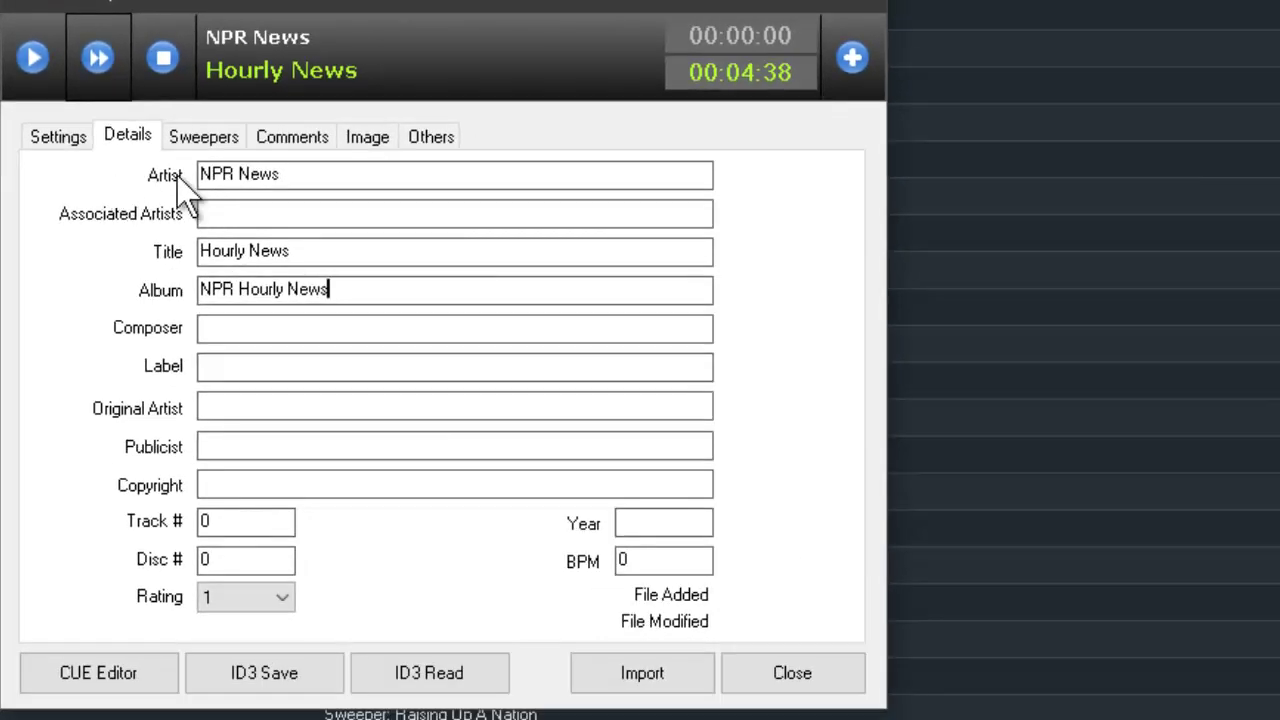
pyautogui.click(62, 140)
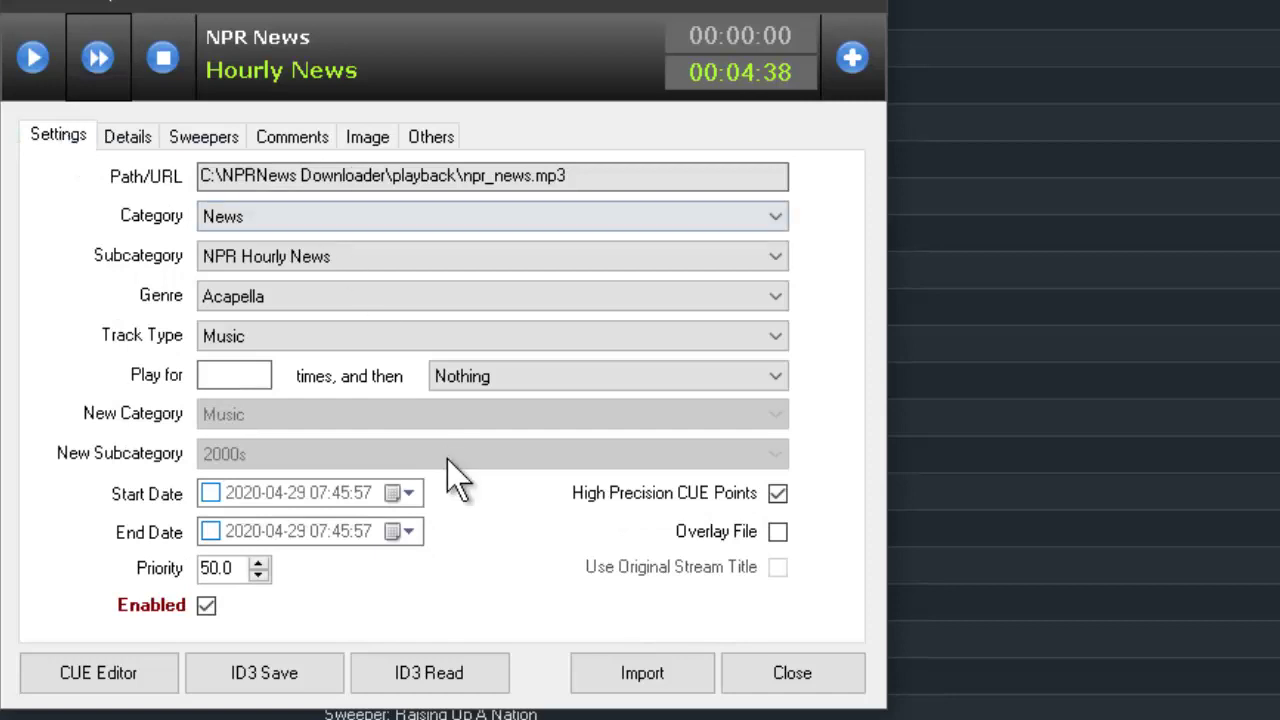
pyautogui.click(657, 678)
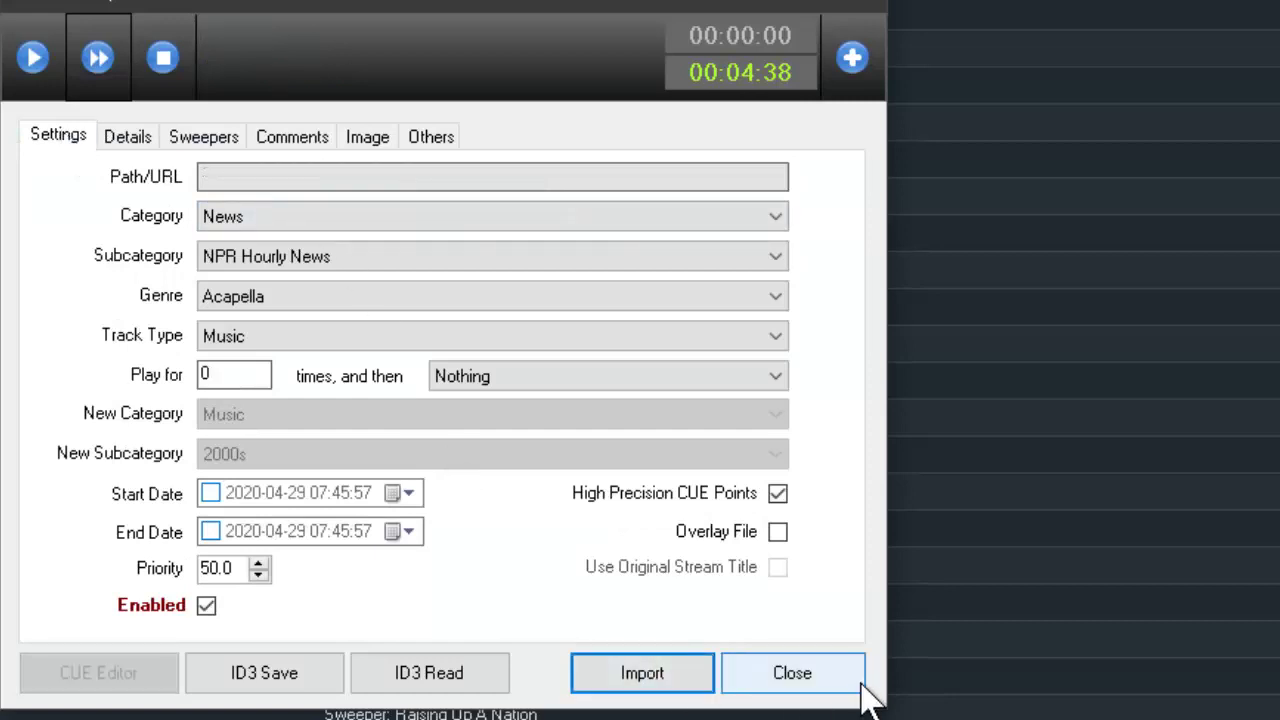
# - Filter Tracks Manager to News › NPR Hourly News to confirm the Hourly News track, then close it
pyautogui.click(810, 676)
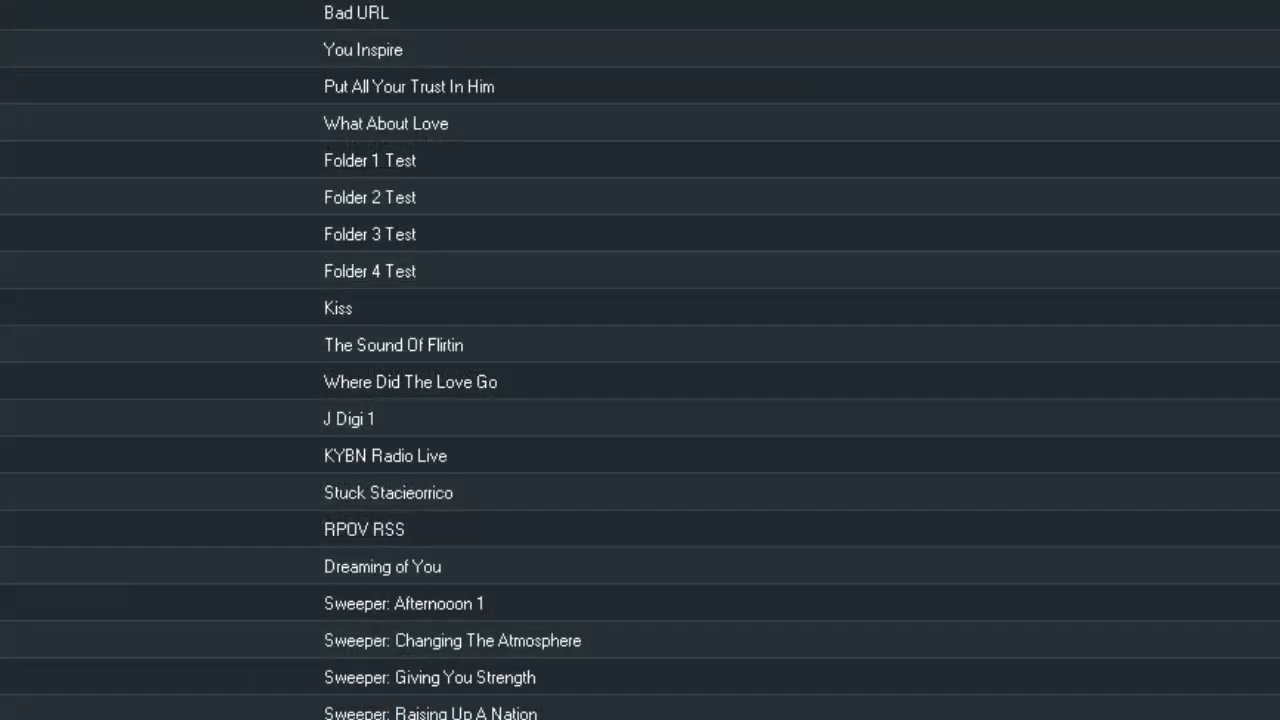
pyautogui.click(366, 69)
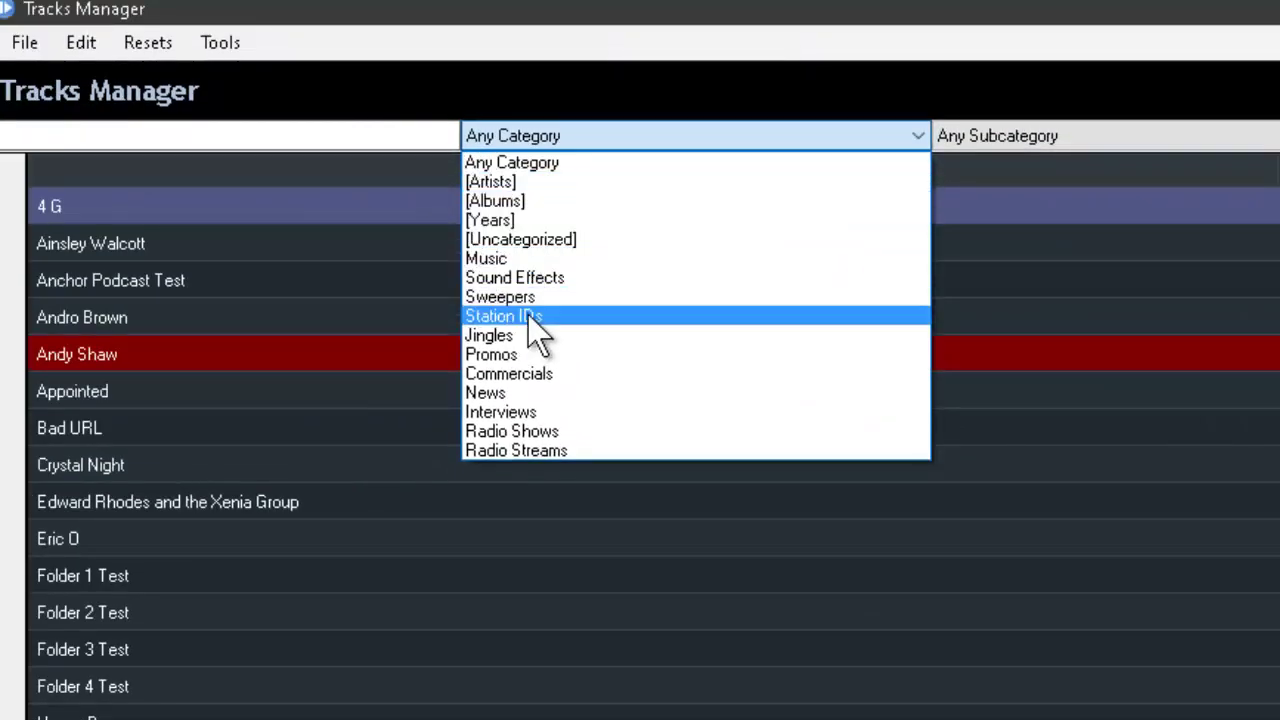
pyautogui.click(484, 393)
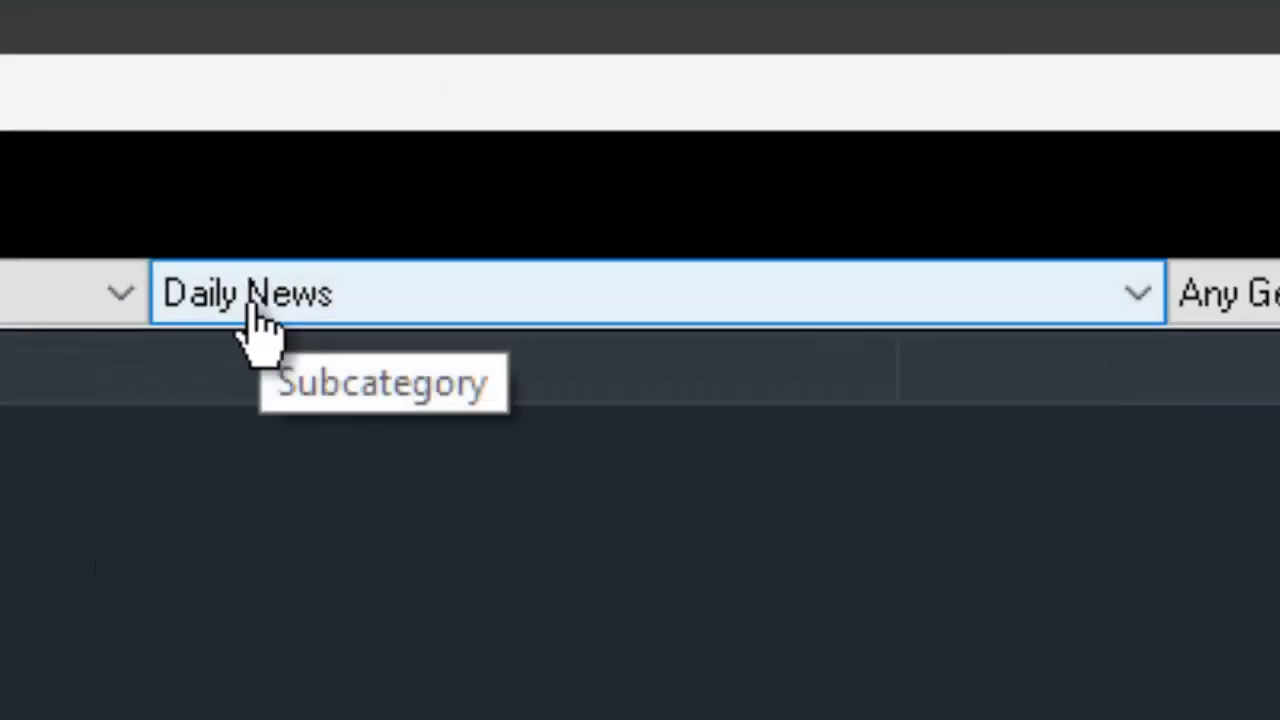
pyautogui.click(977, 138)
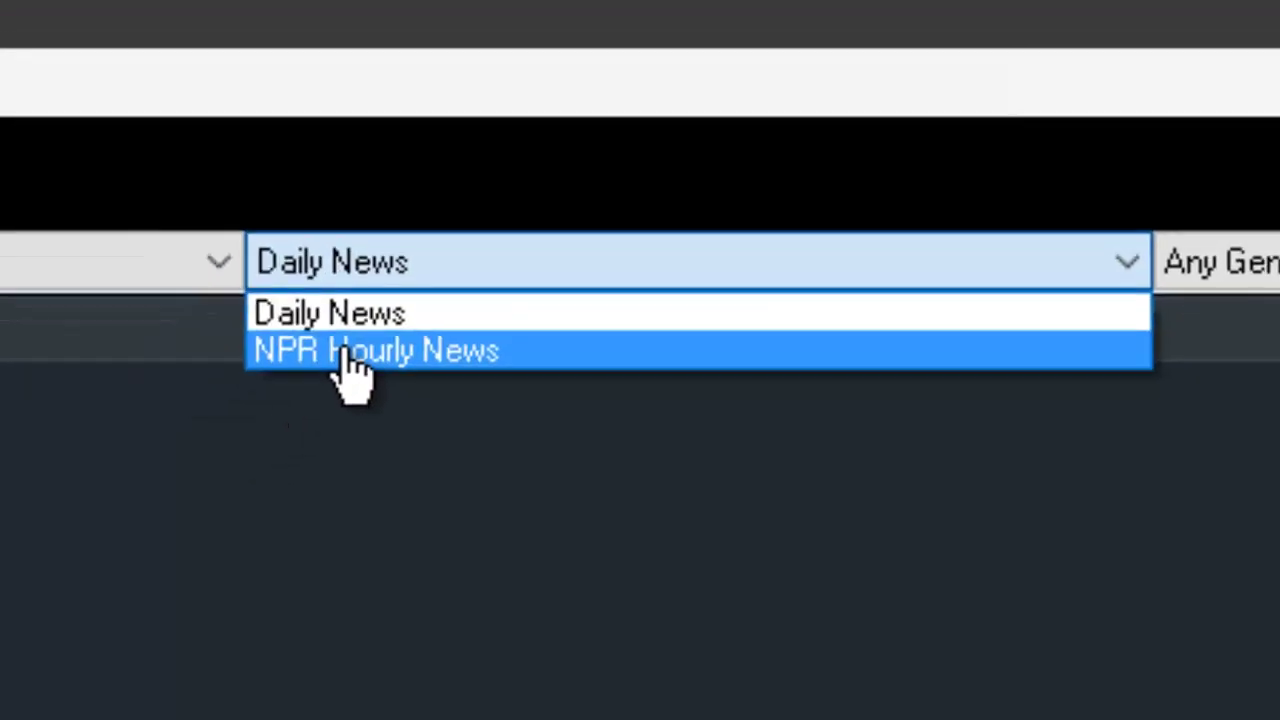
pyautogui.click(258, 395)
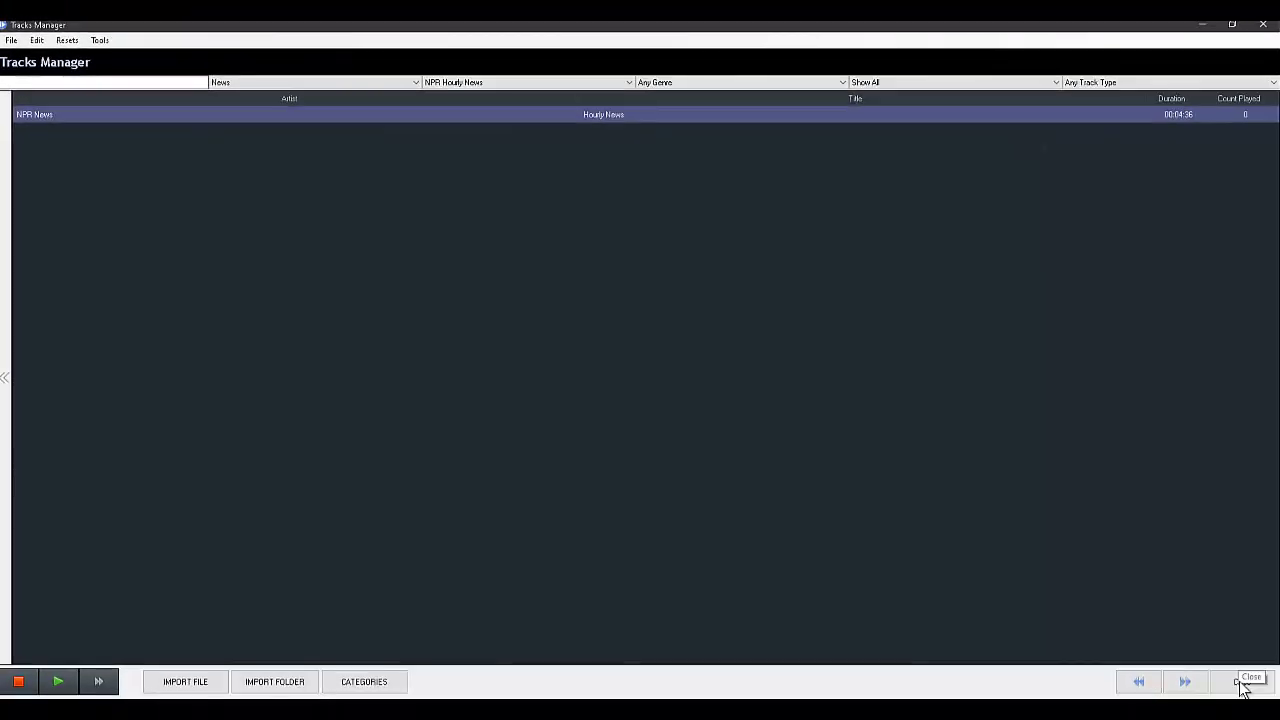
pyautogui.click(1240, 684)
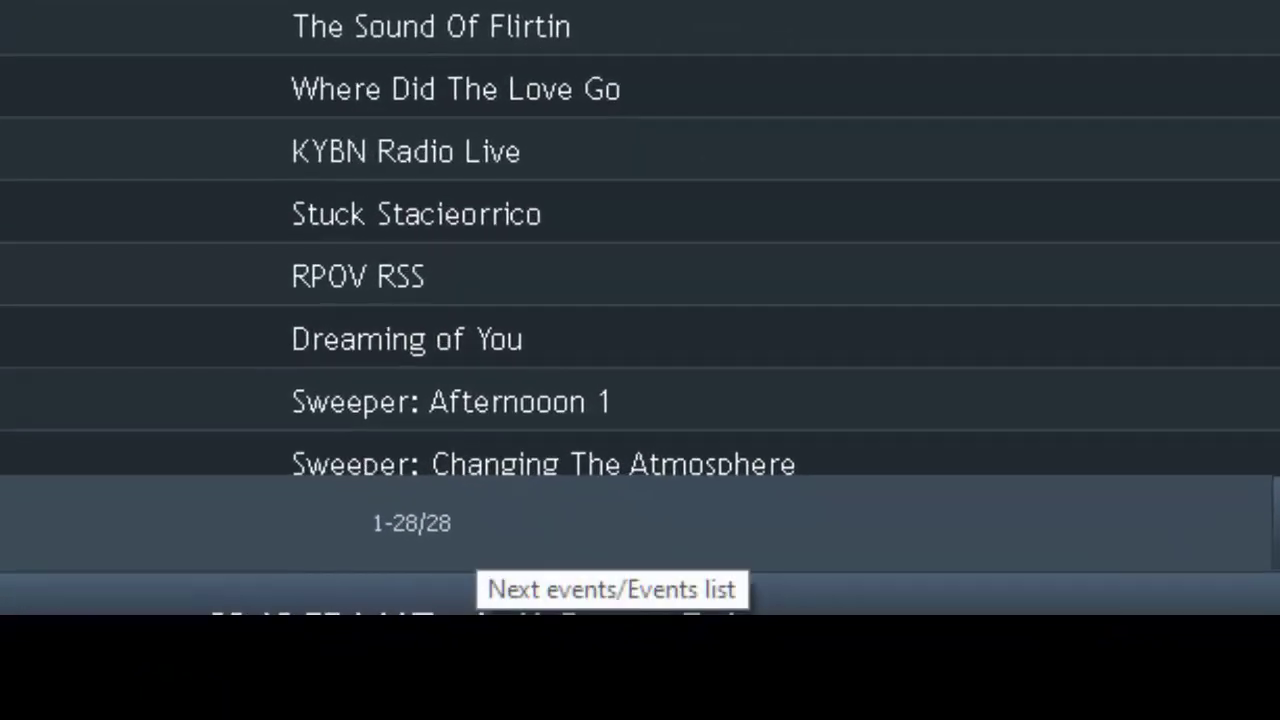
# - Add a new NPR Hourly News event with Event Type Repeat by Day and Hour
pyautogui.click(485, 545)
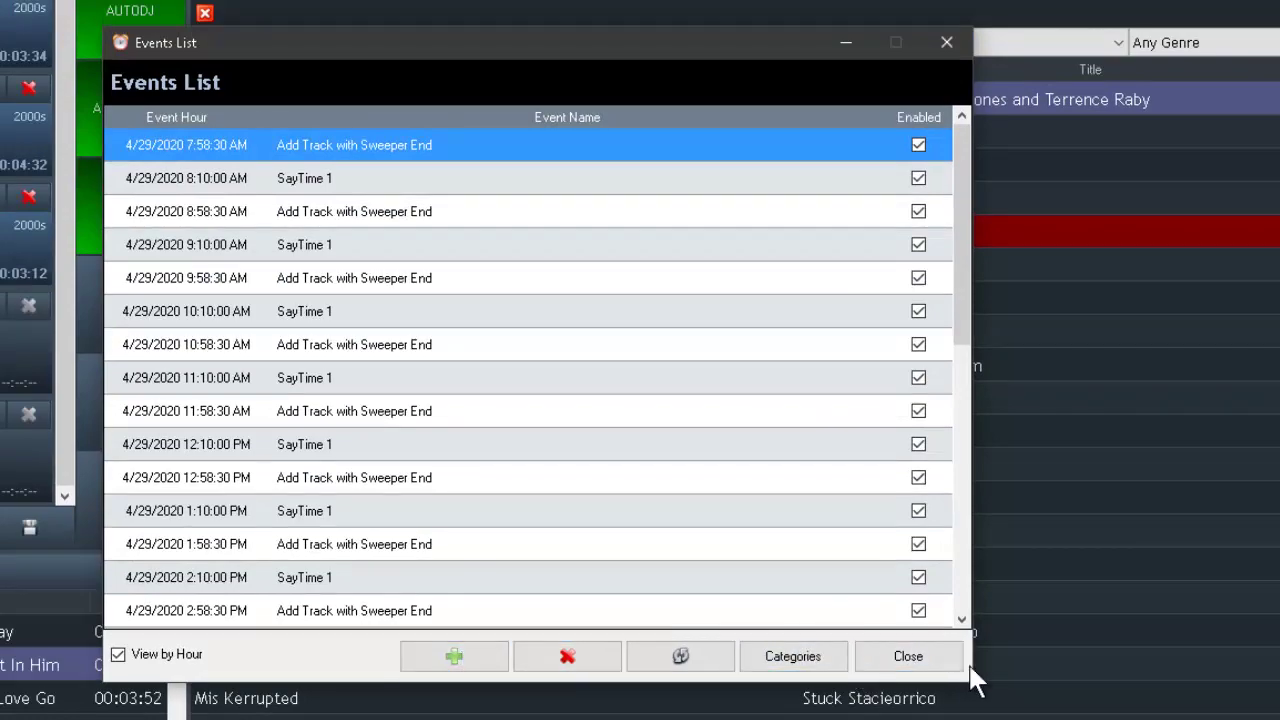
pyautogui.click(936, 652)
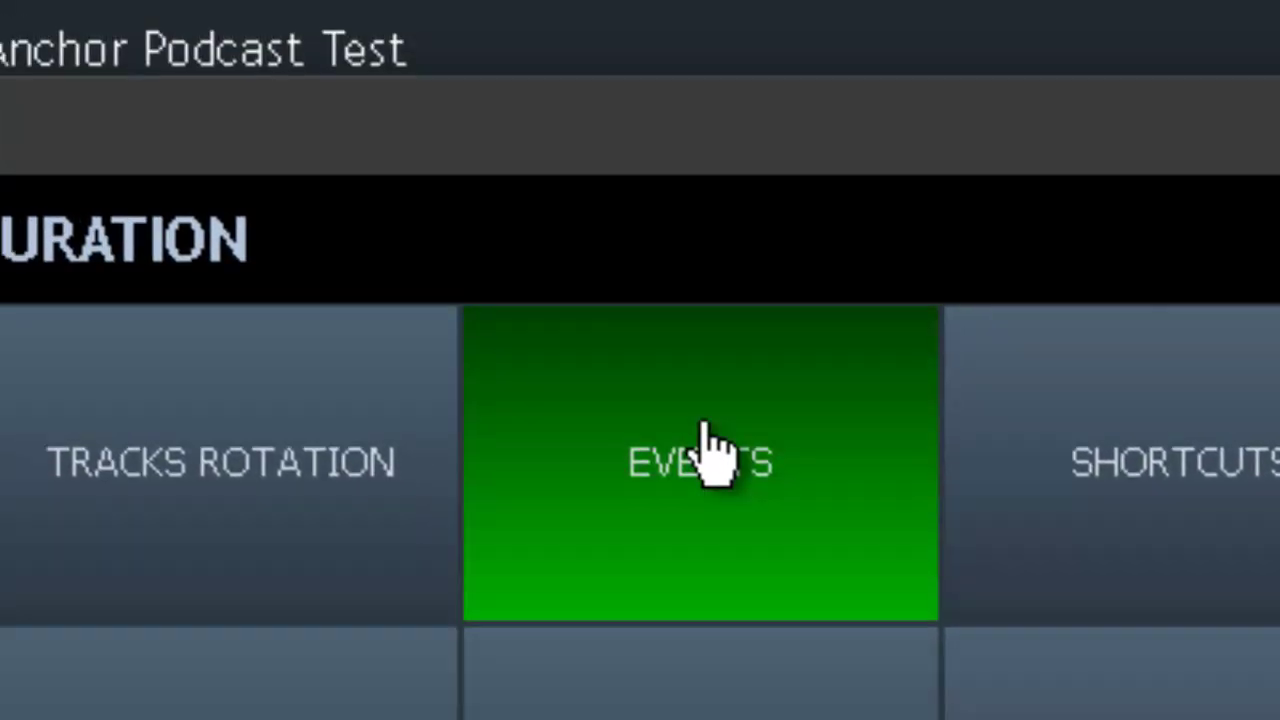
pyautogui.click(557, 275)
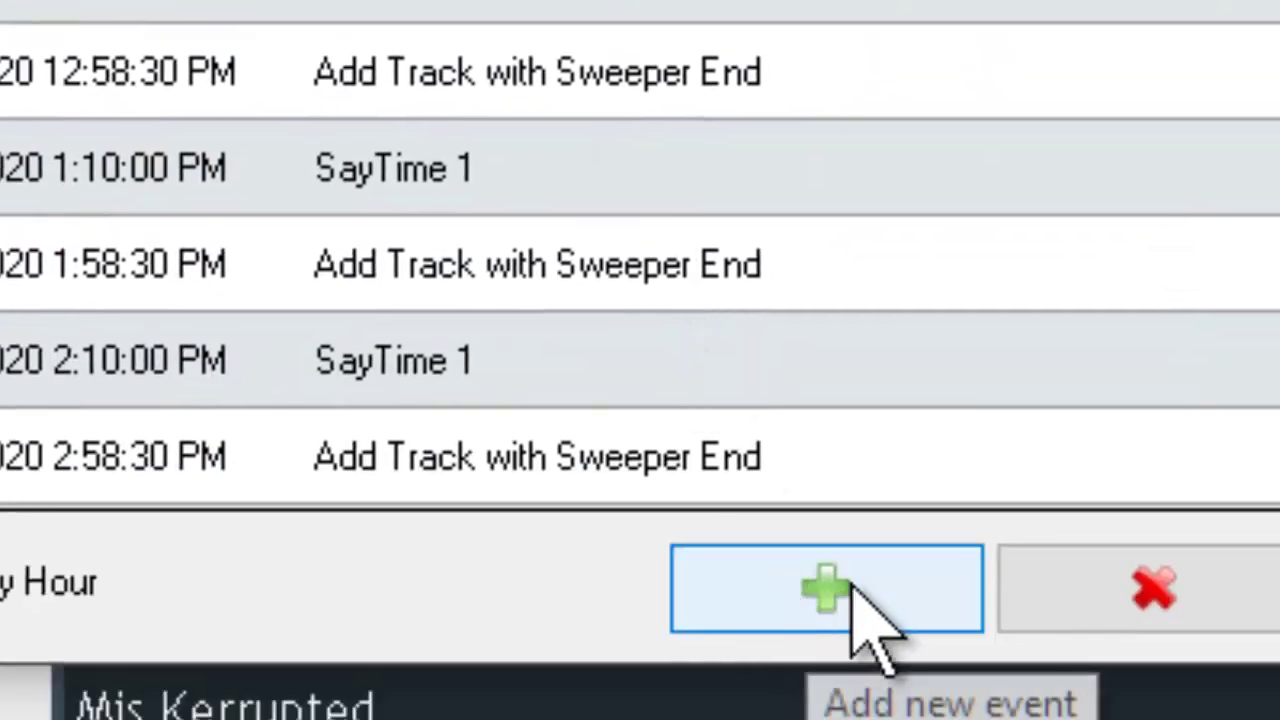
pyautogui.click(822, 657)
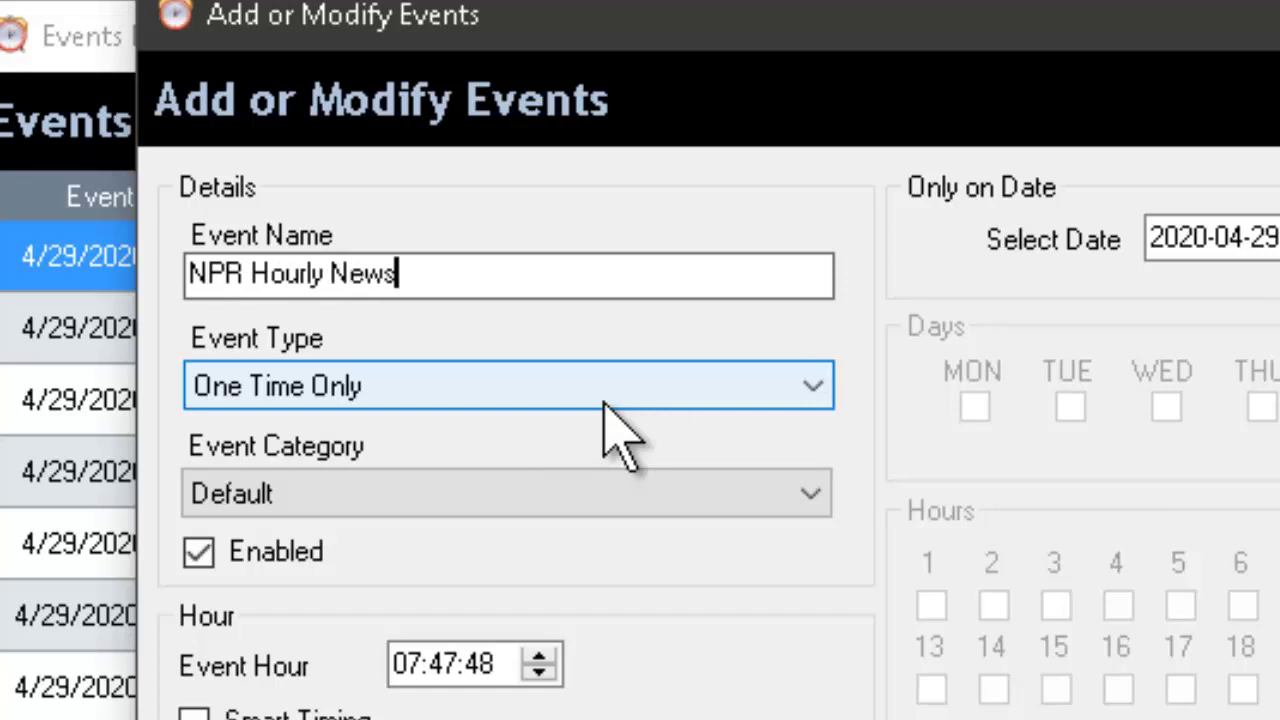
pyautogui.click(402, 385)
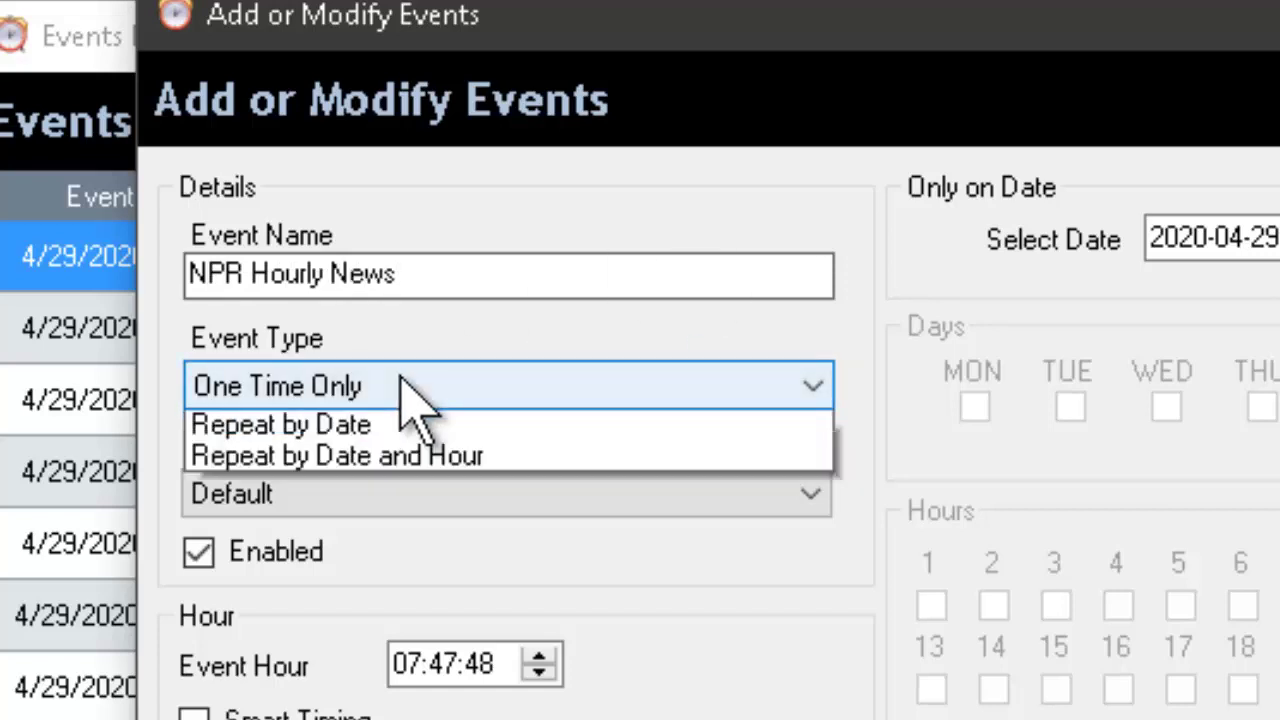
pyautogui.click(428, 489)
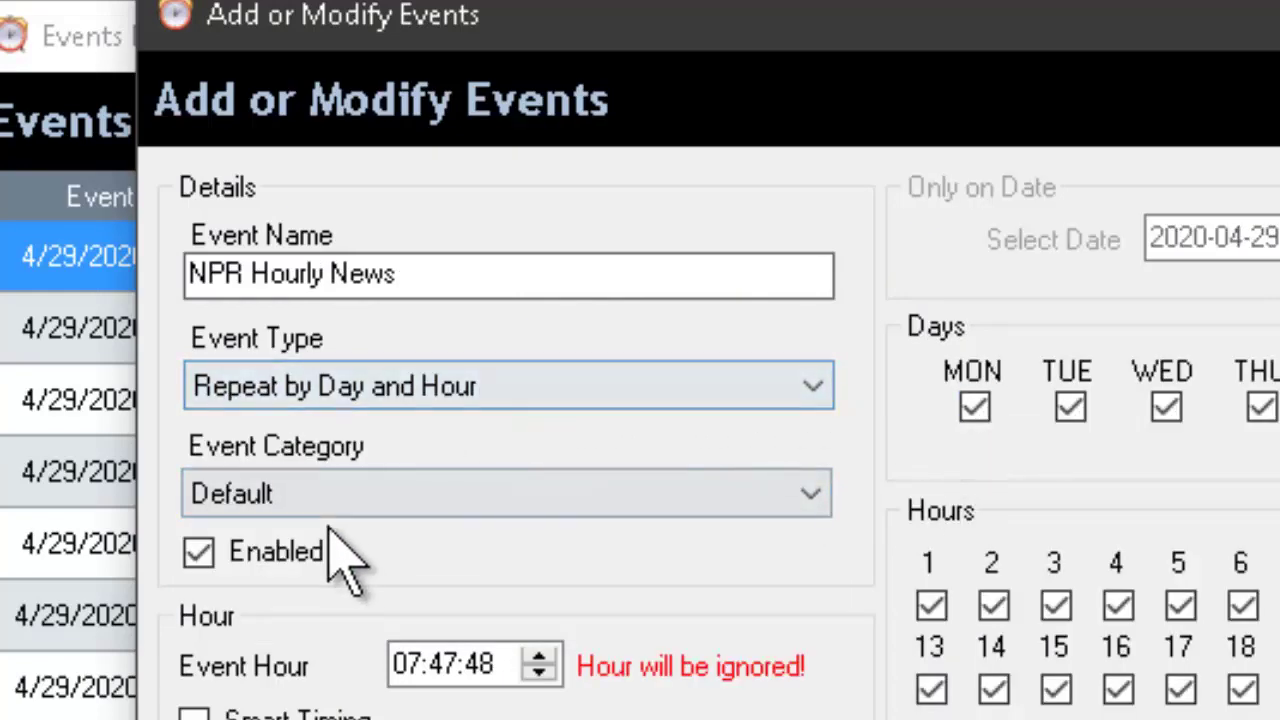
pyautogui.click(406, 664)
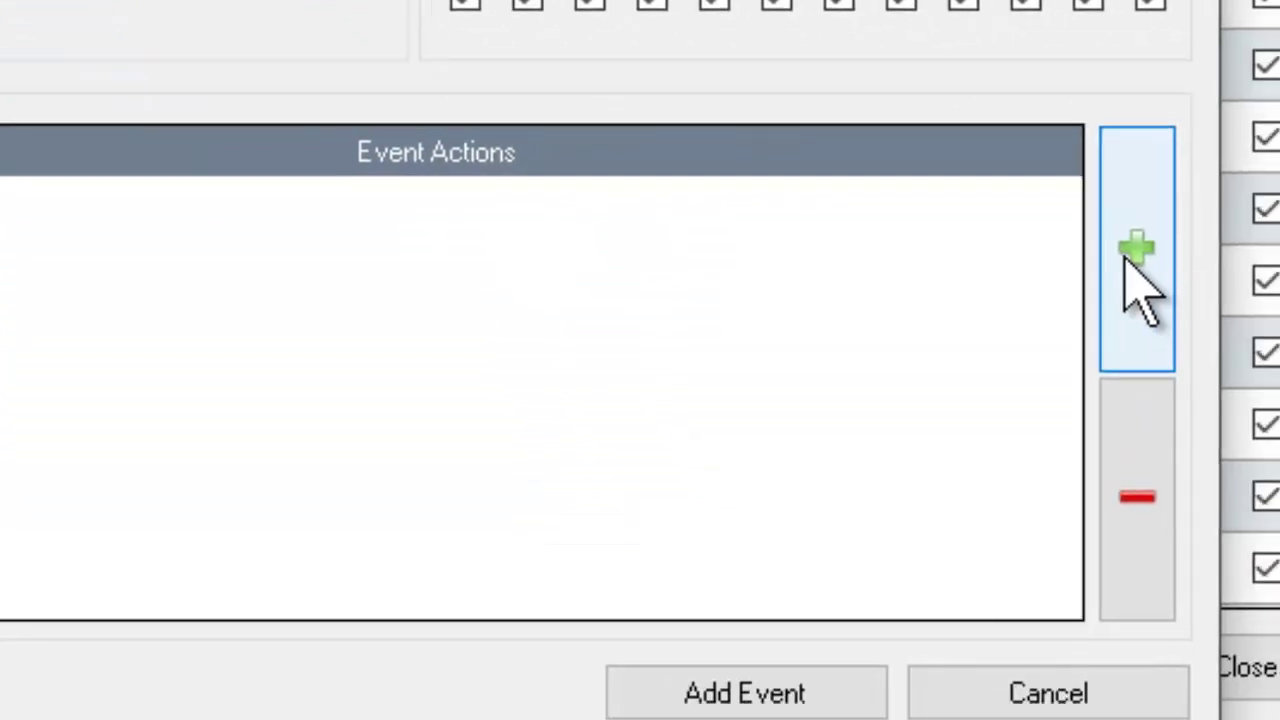
# - Add a Load Track From Category action for News › NPR Hourly News, loading at Top
pyautogui.click(1138, 280)
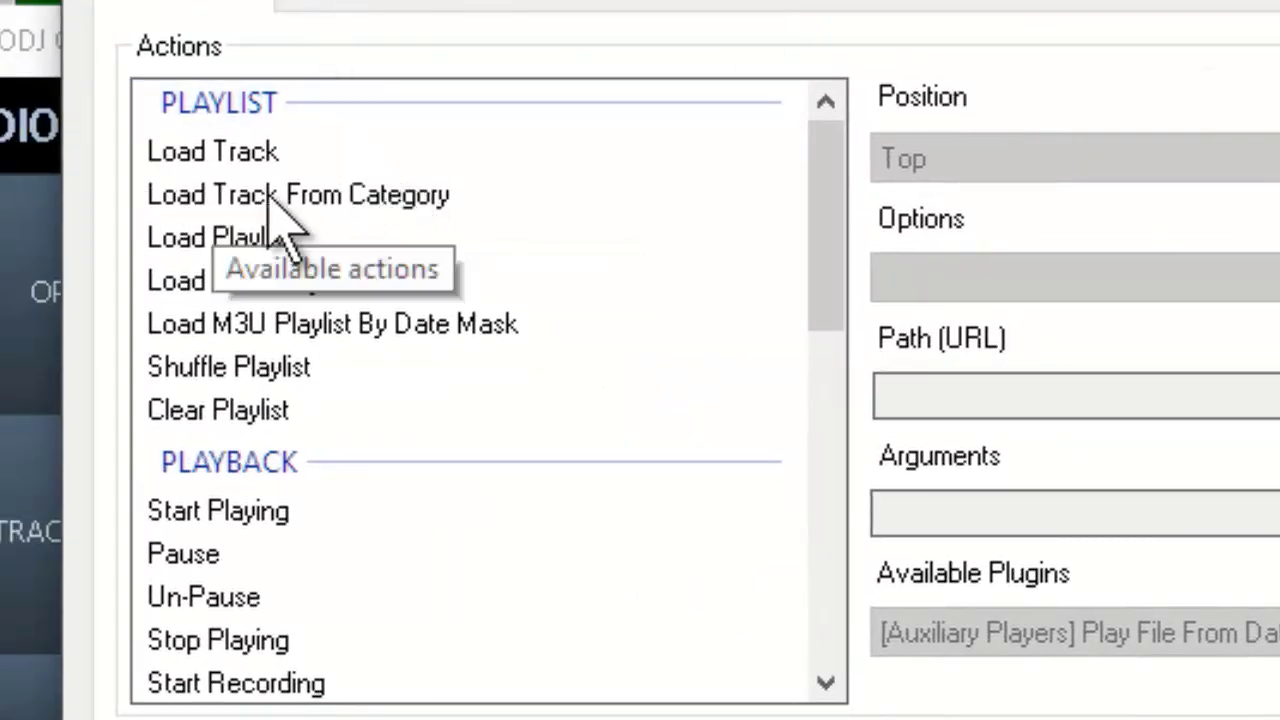
pyautogui.doubleClick(310, 196)
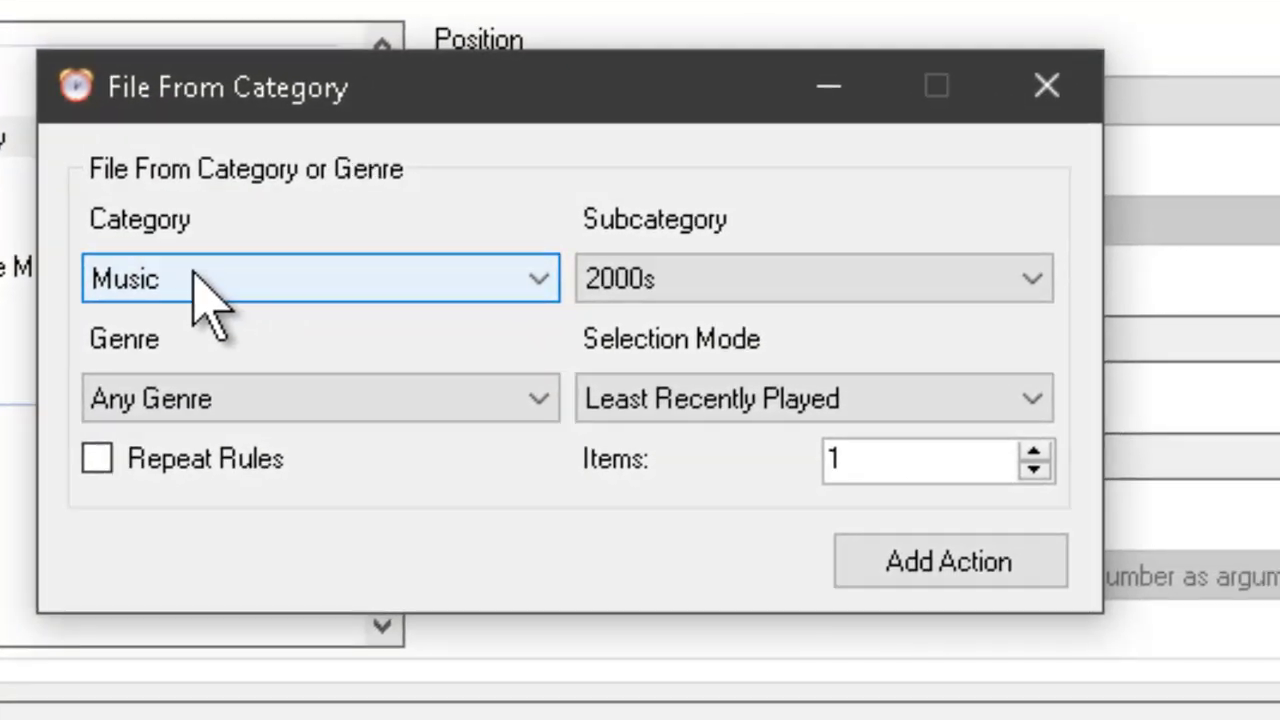
pyautogui.click(660, 345)
pyautogui.click(148, 541)
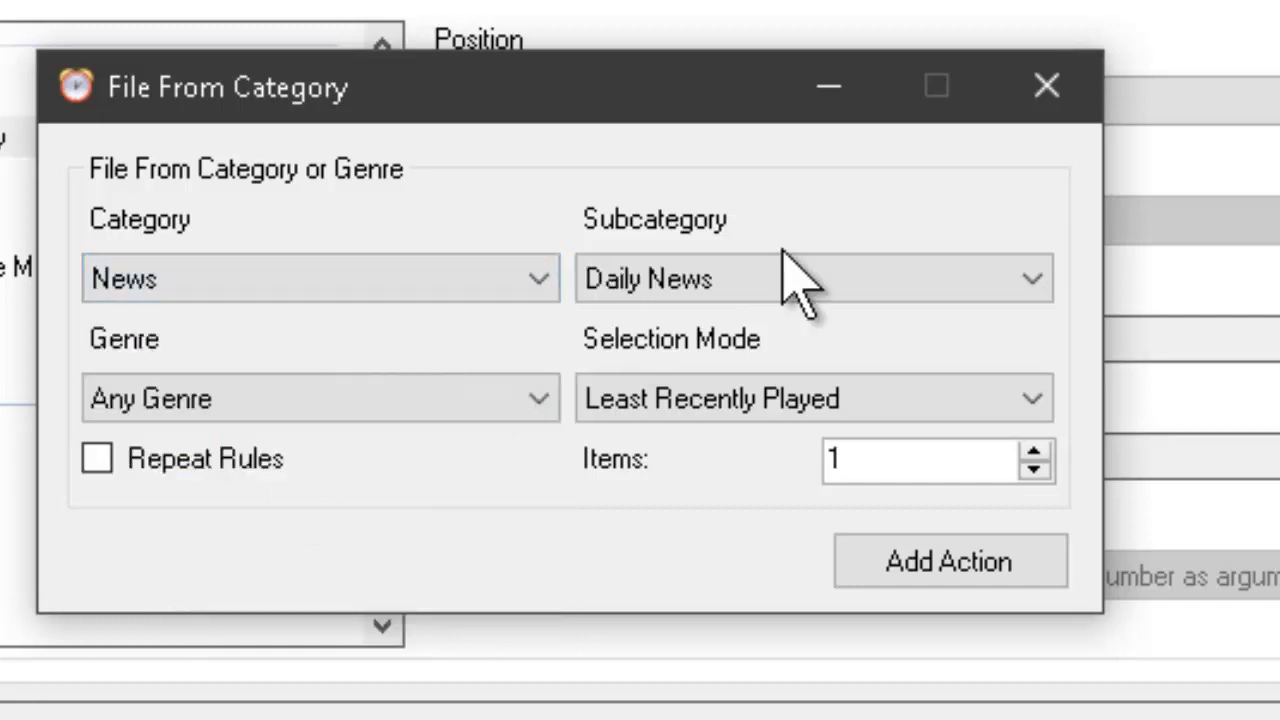
pyautogui.click(762, 286)
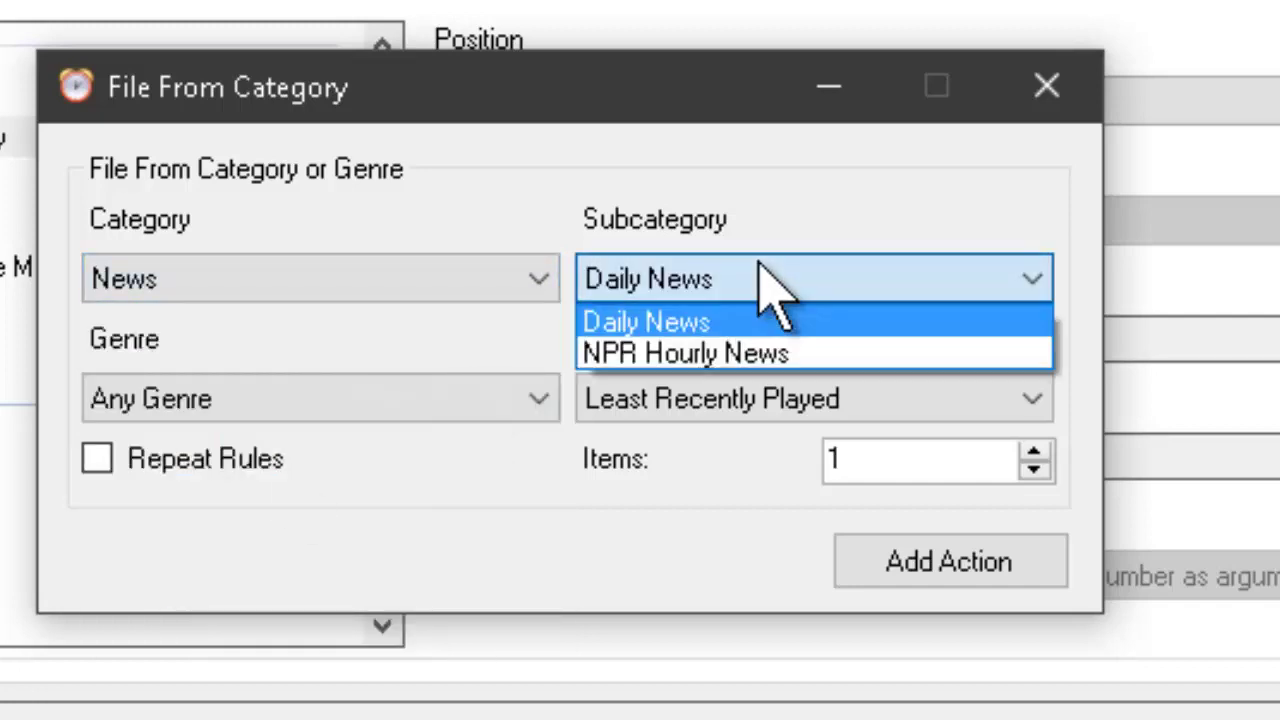
pyautogui.click(731, 389)
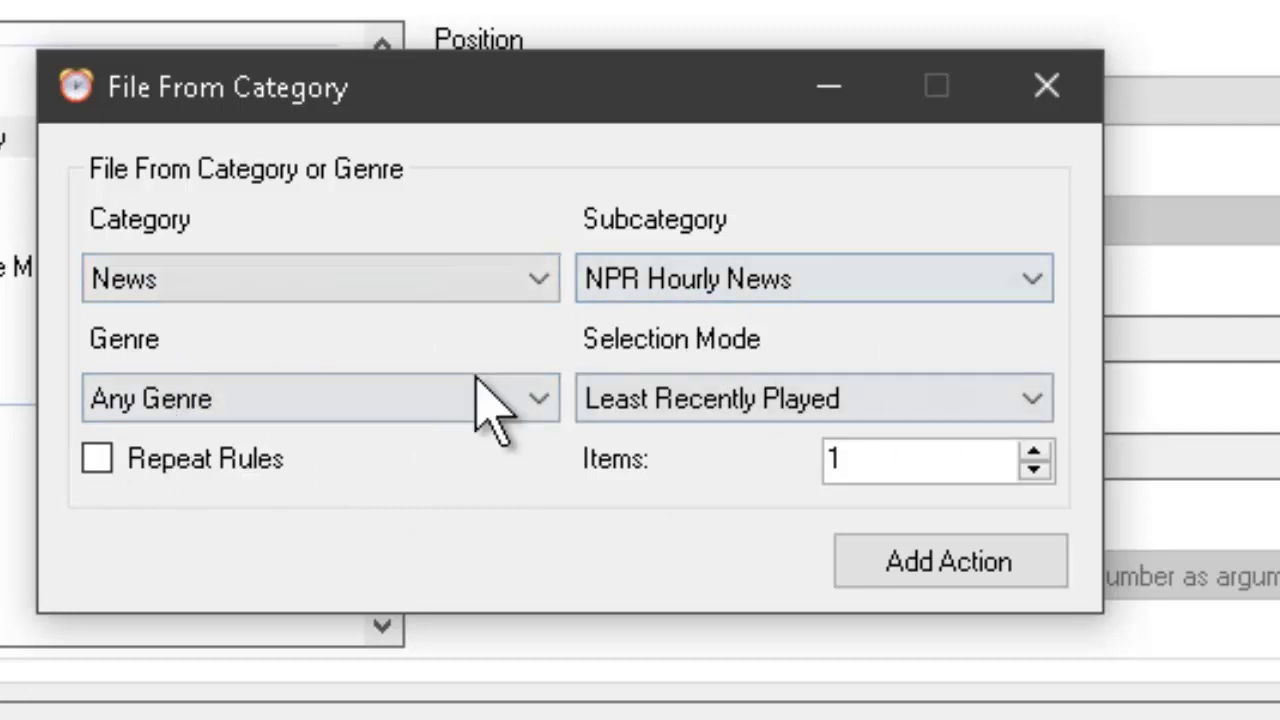
pyautogui.click(945, 575)
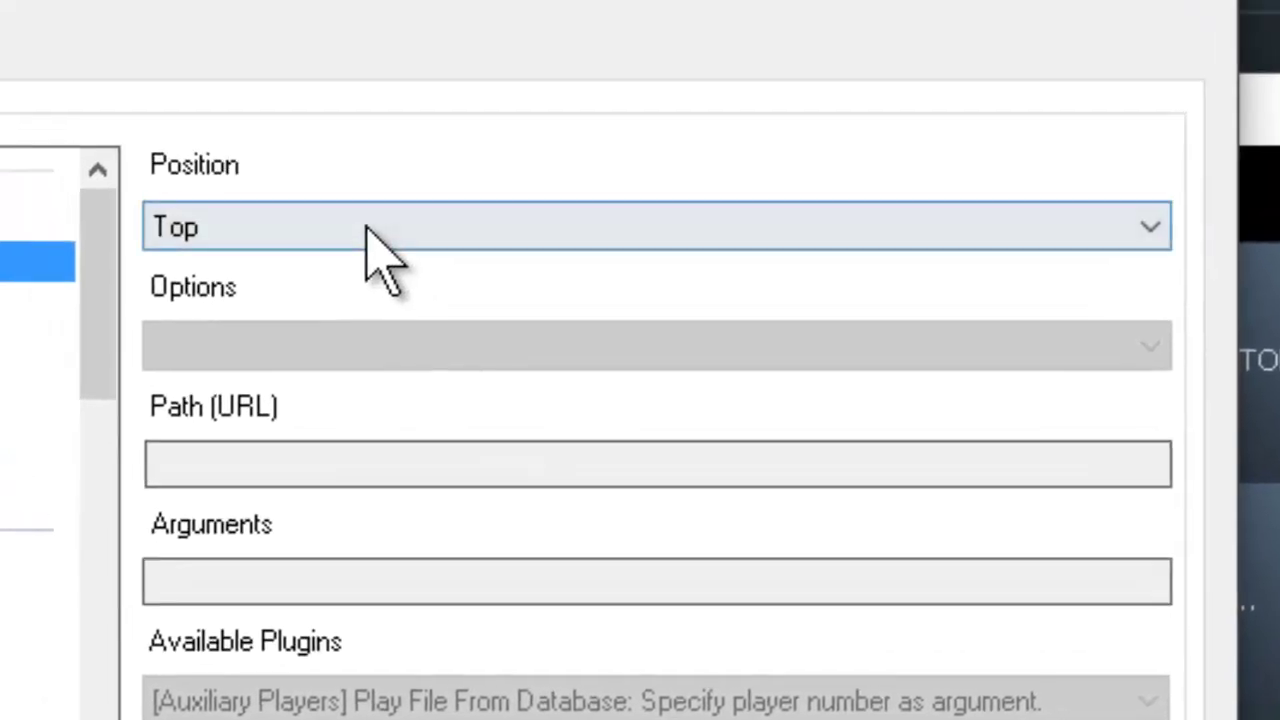
pyautogui.click(370, 230)
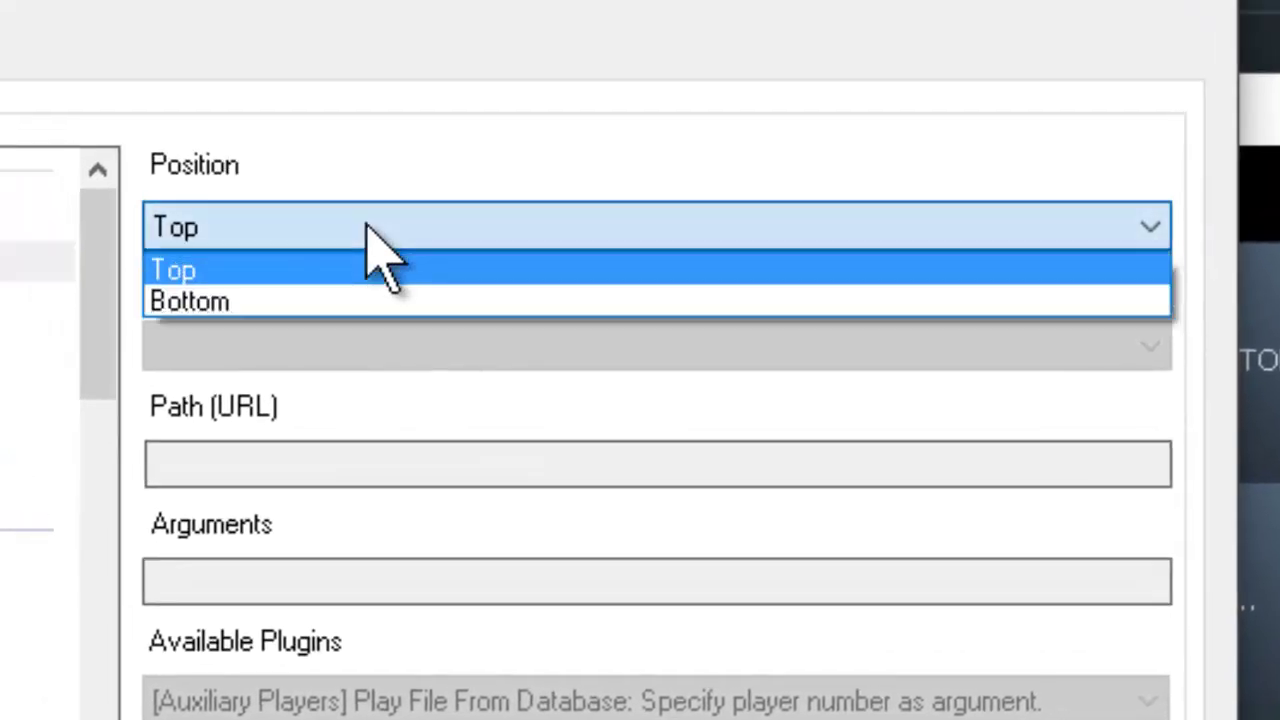
pyautogui.click(326, 300)
pyautogui.click(324, 216)
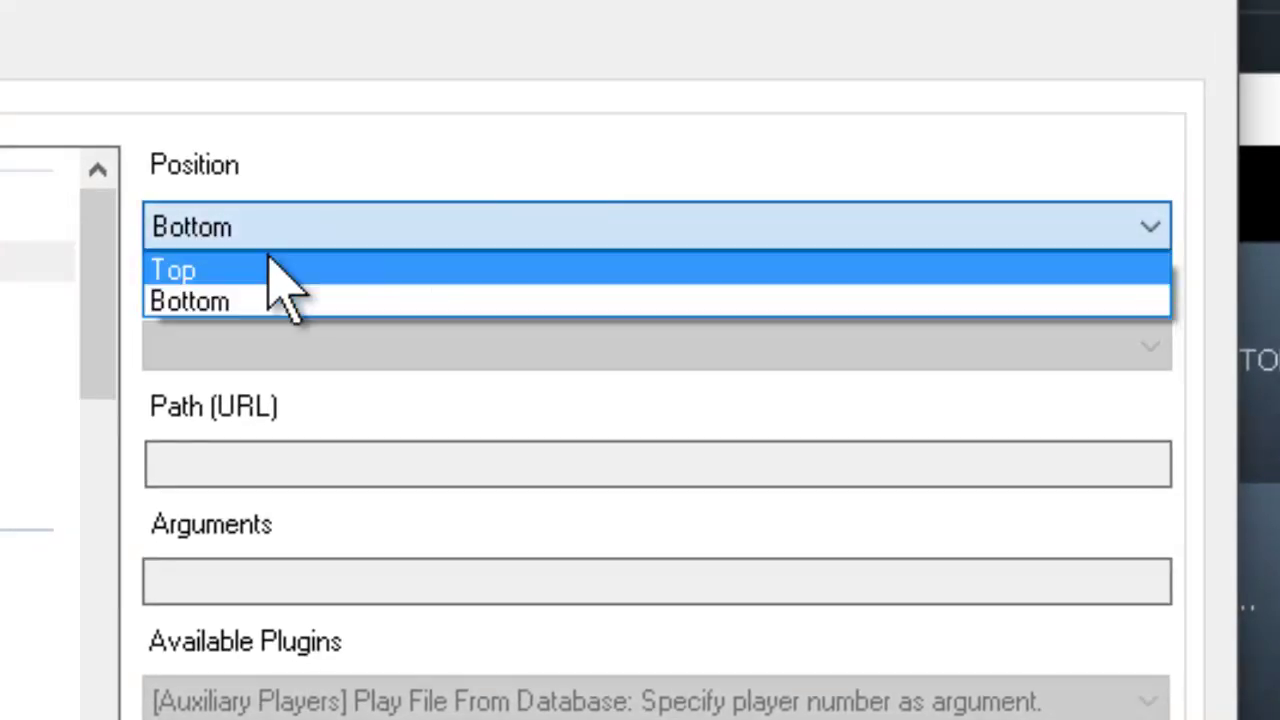
pyautogui.click(268, 263)
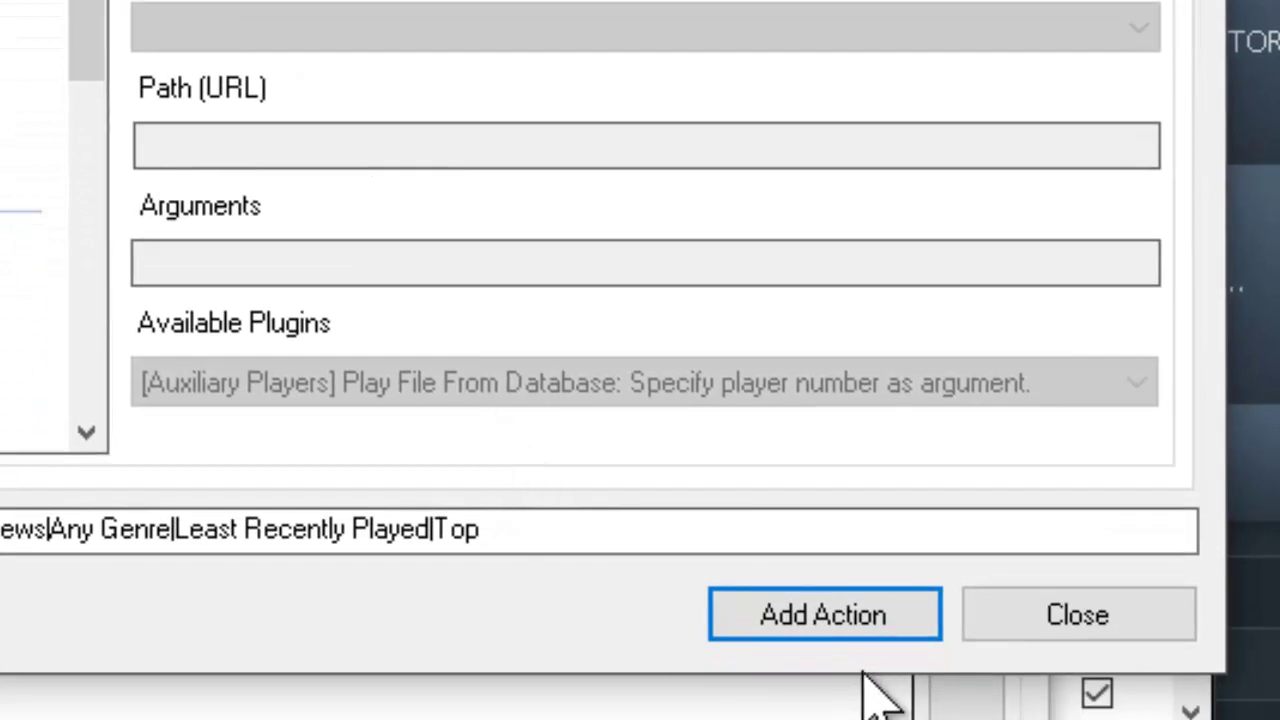
pyautogui.click(889, 605)
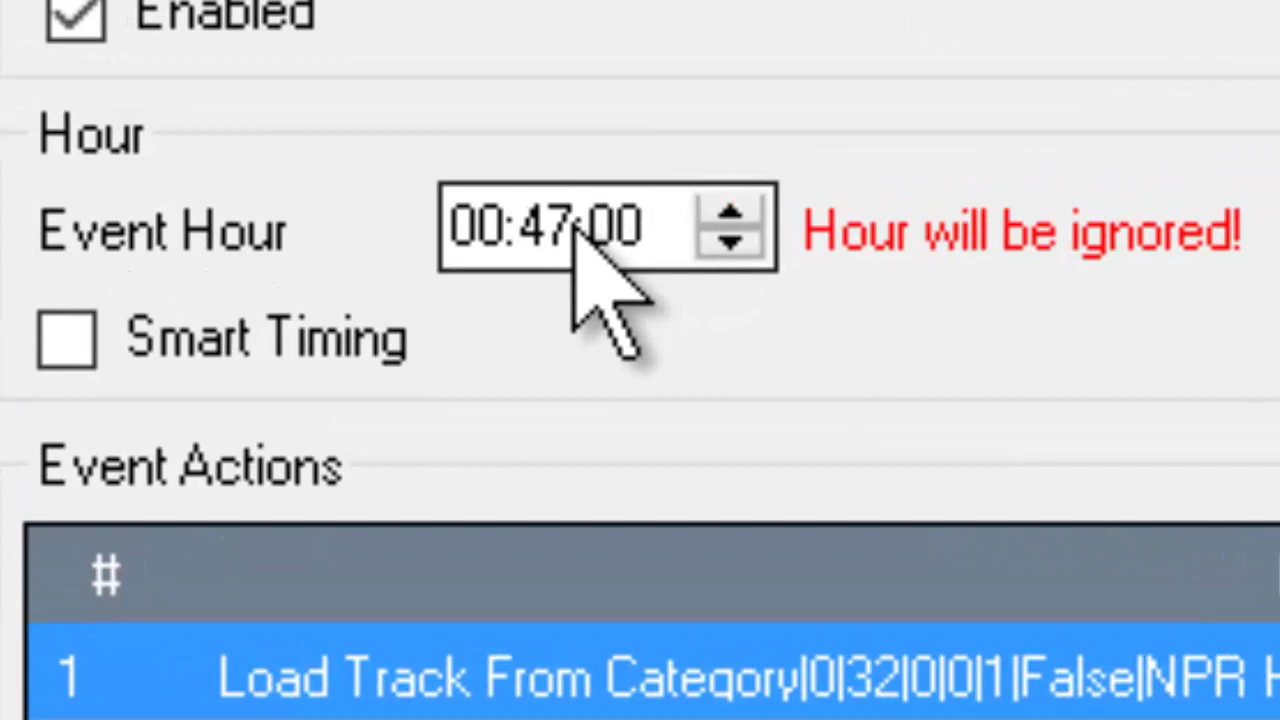
# - Set the event time to 00:49:30 and save the new event
pyautogui.click(575, 228)
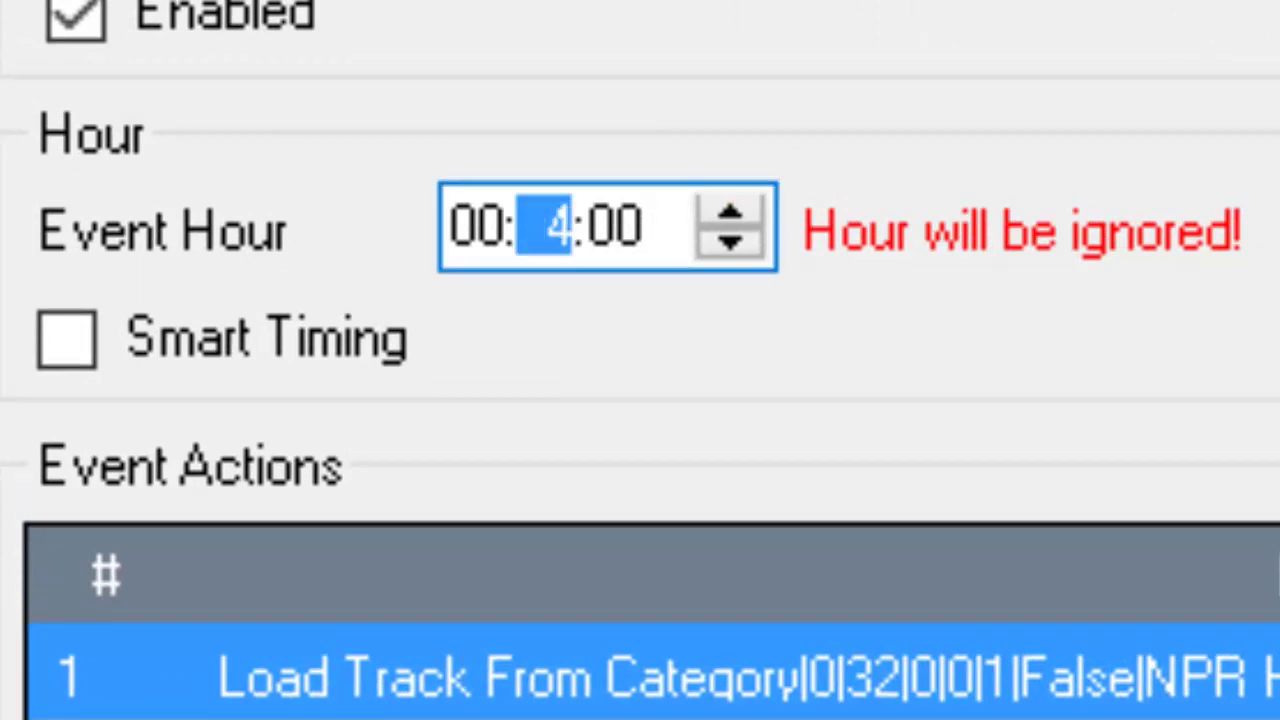
pyautogui.press('Right')
pyautogui.write('30')
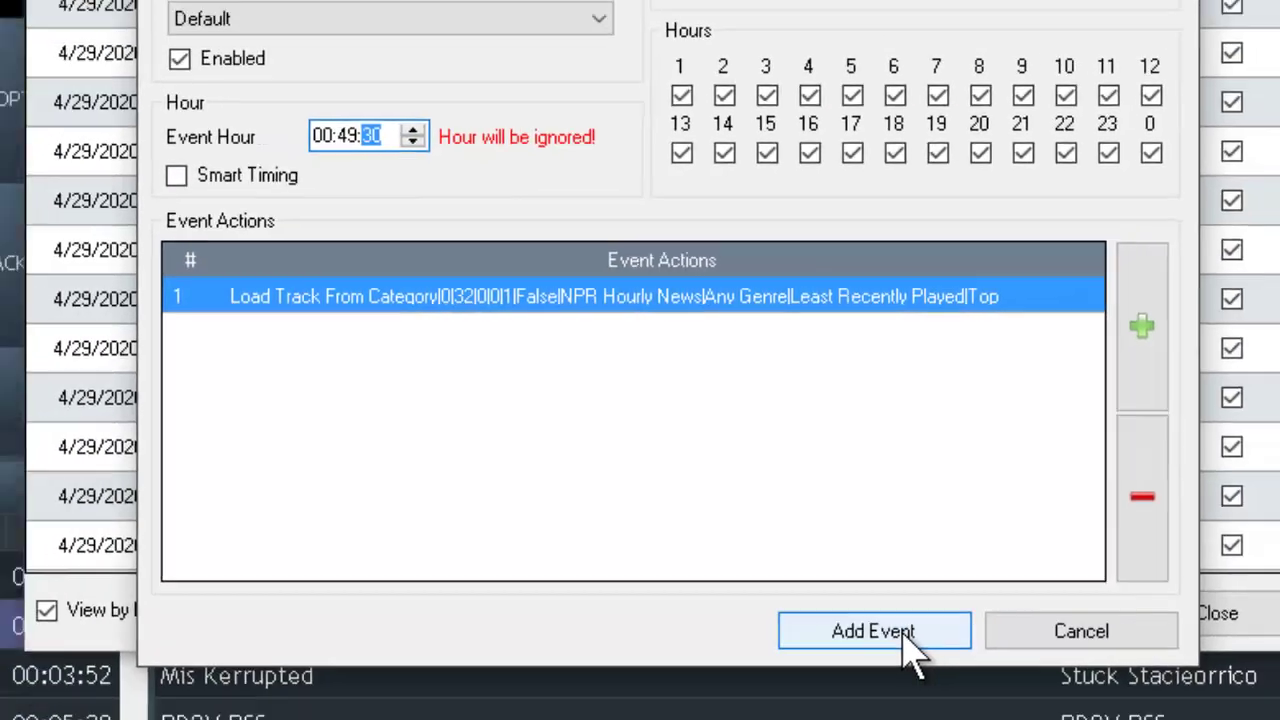
pyautogui.click(905, 705)
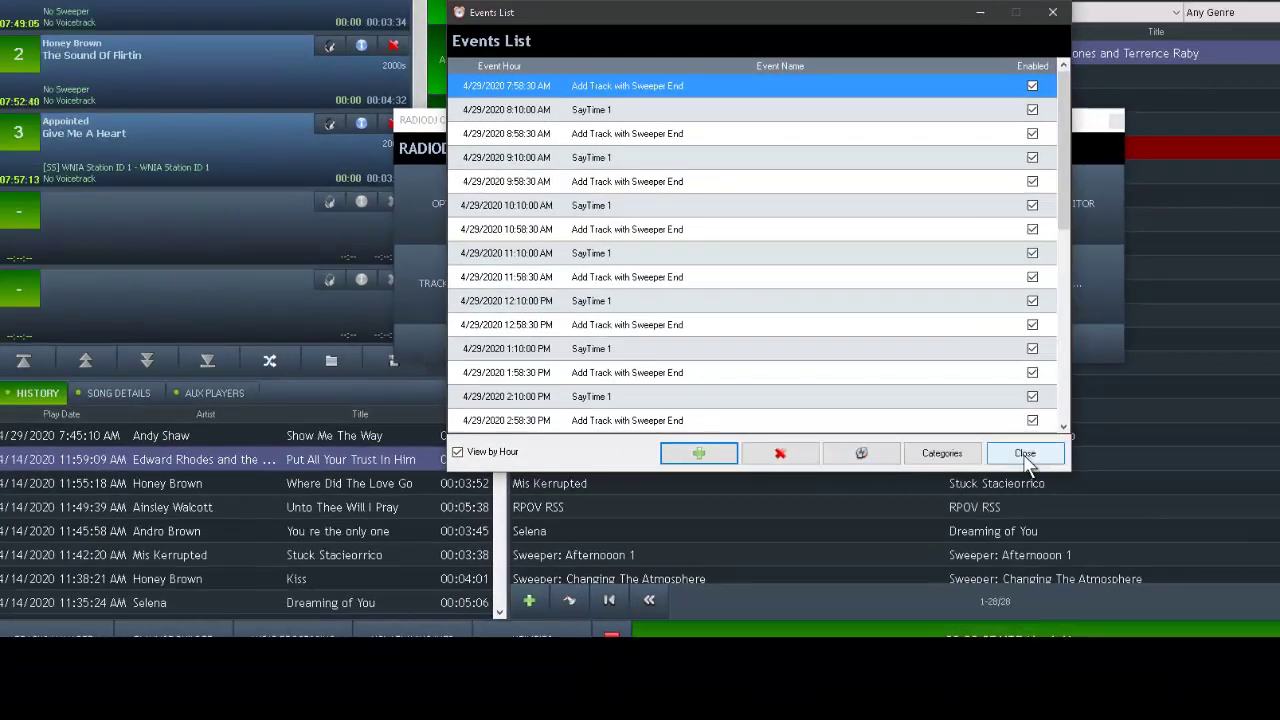
# - Close the Events list and the Configuration window
pyautogui.click(1022, 455)
pyautogui.click(858, 341)
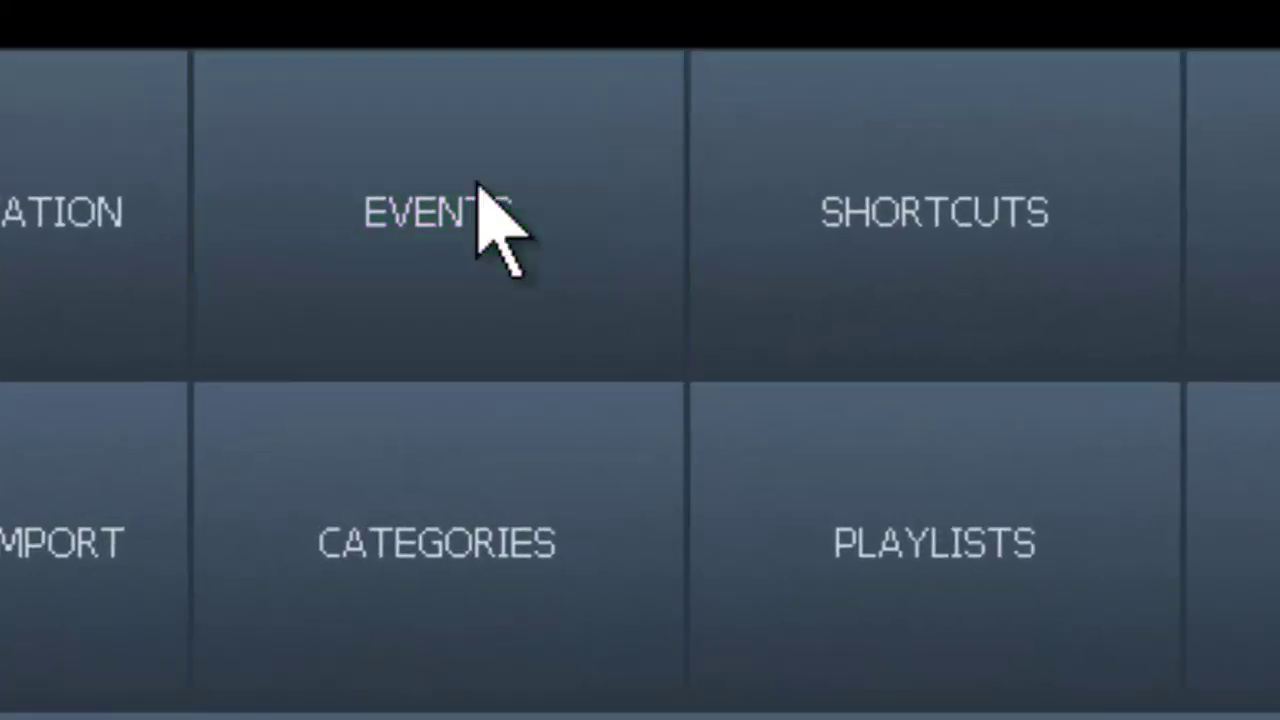
# - Open the NPR Hourly News event from the ungrouped events list and add a Start Playing action
pyautogui.click(373, 0)
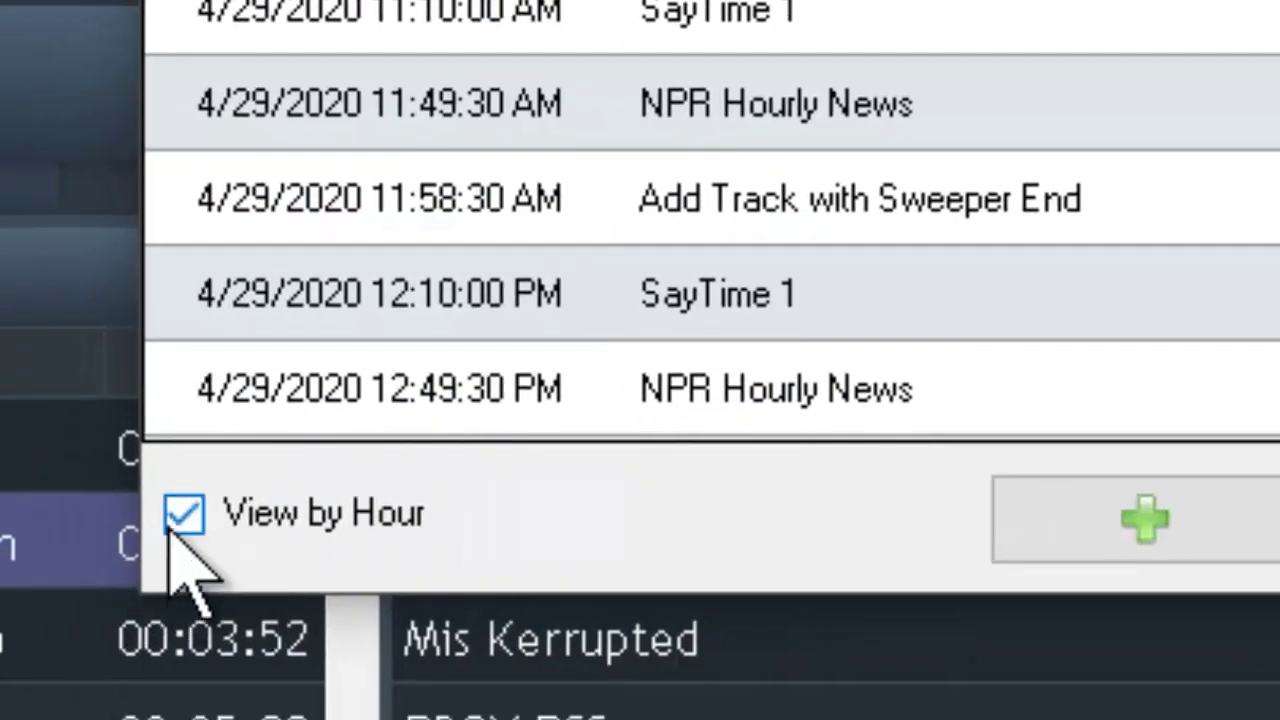
pyautogui.click(172, 530)
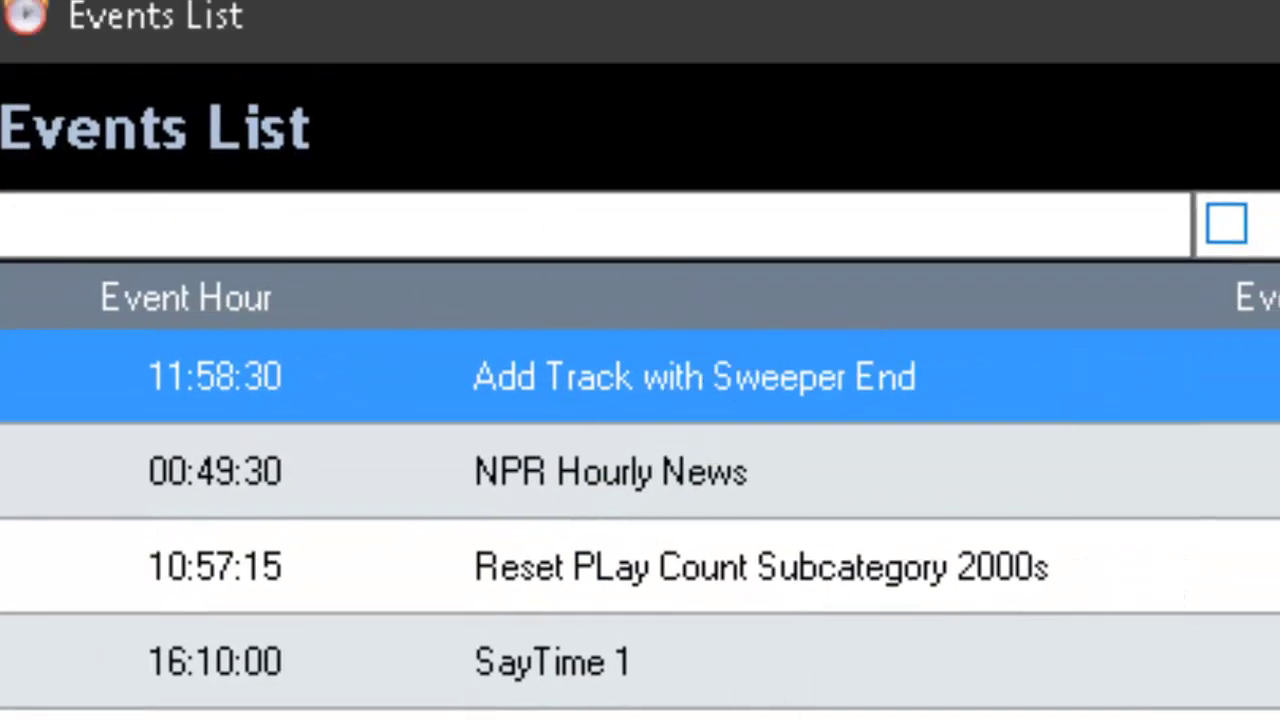
pyautogui.doubleClick(646, 471)
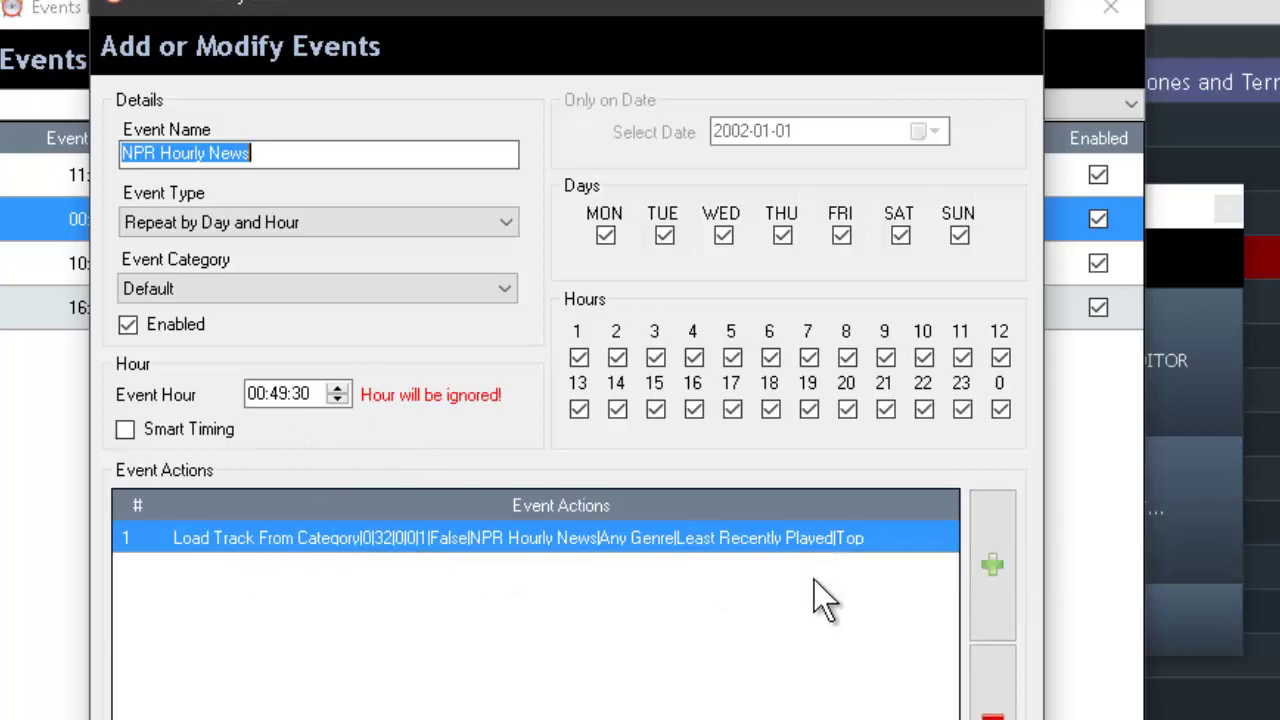
pyautogui.click(1001, 564)
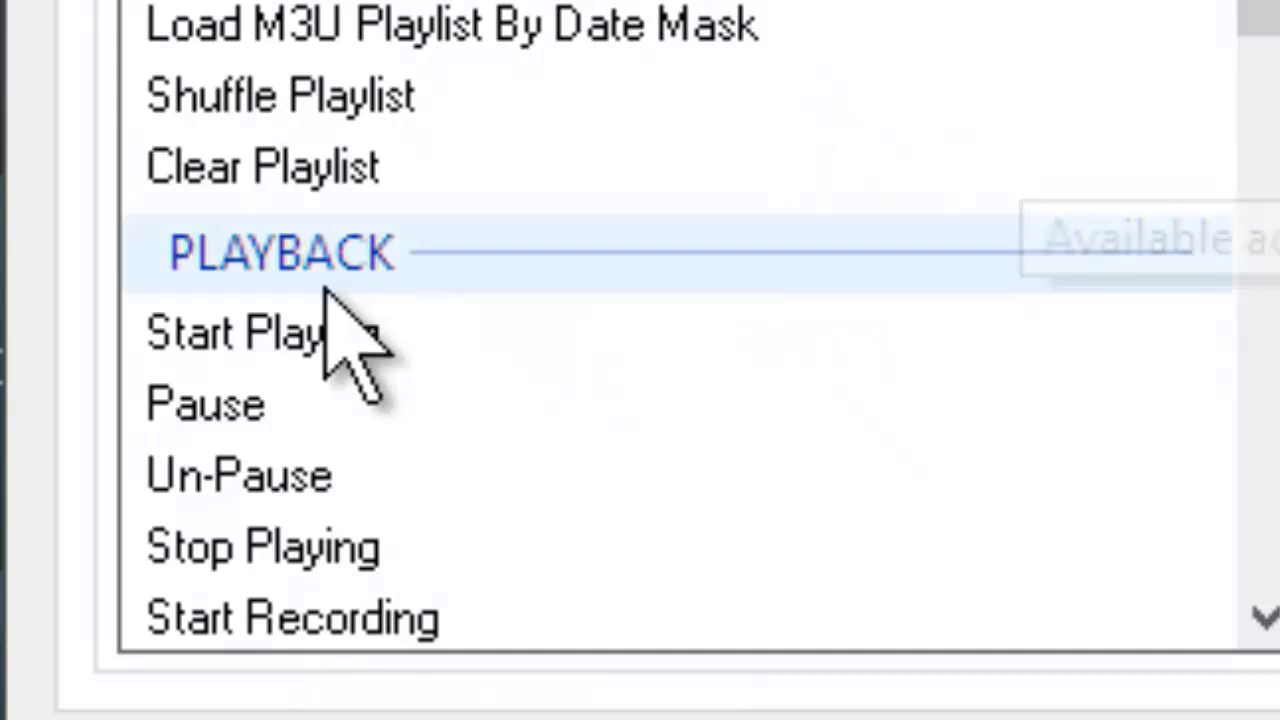
pyautogui.click(324, 328)
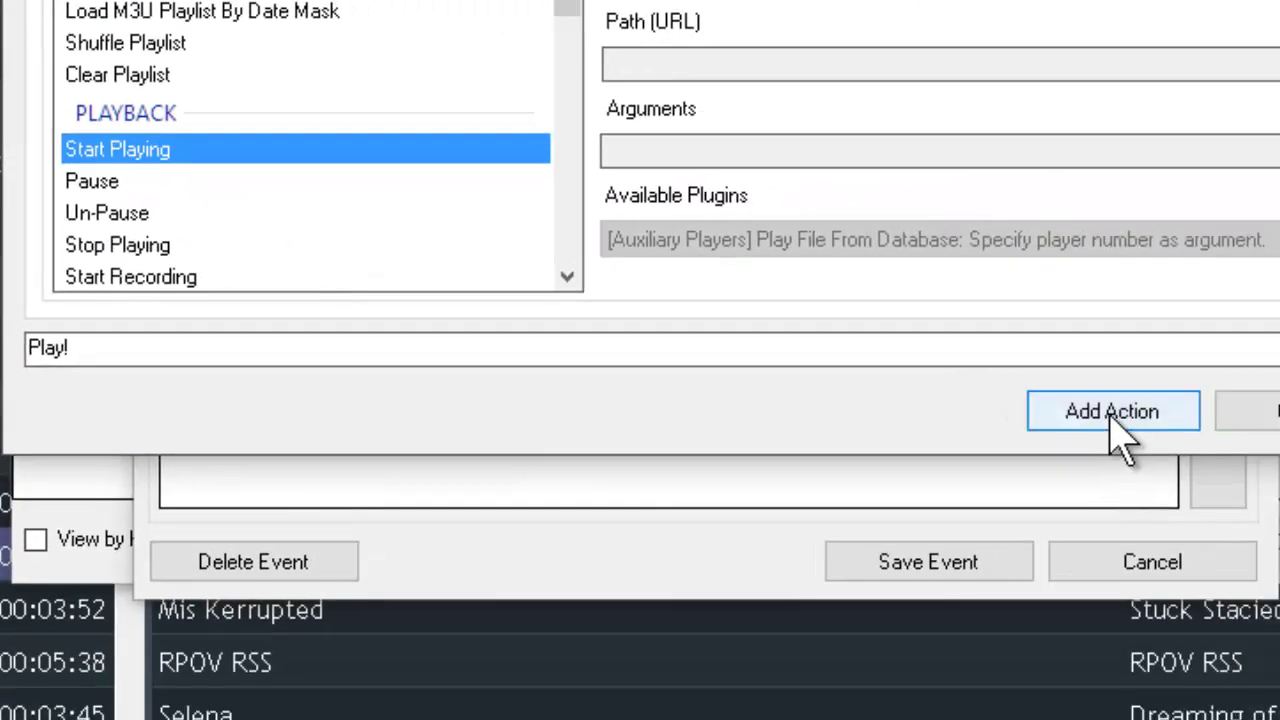
pyautogui.click(1112, 413)
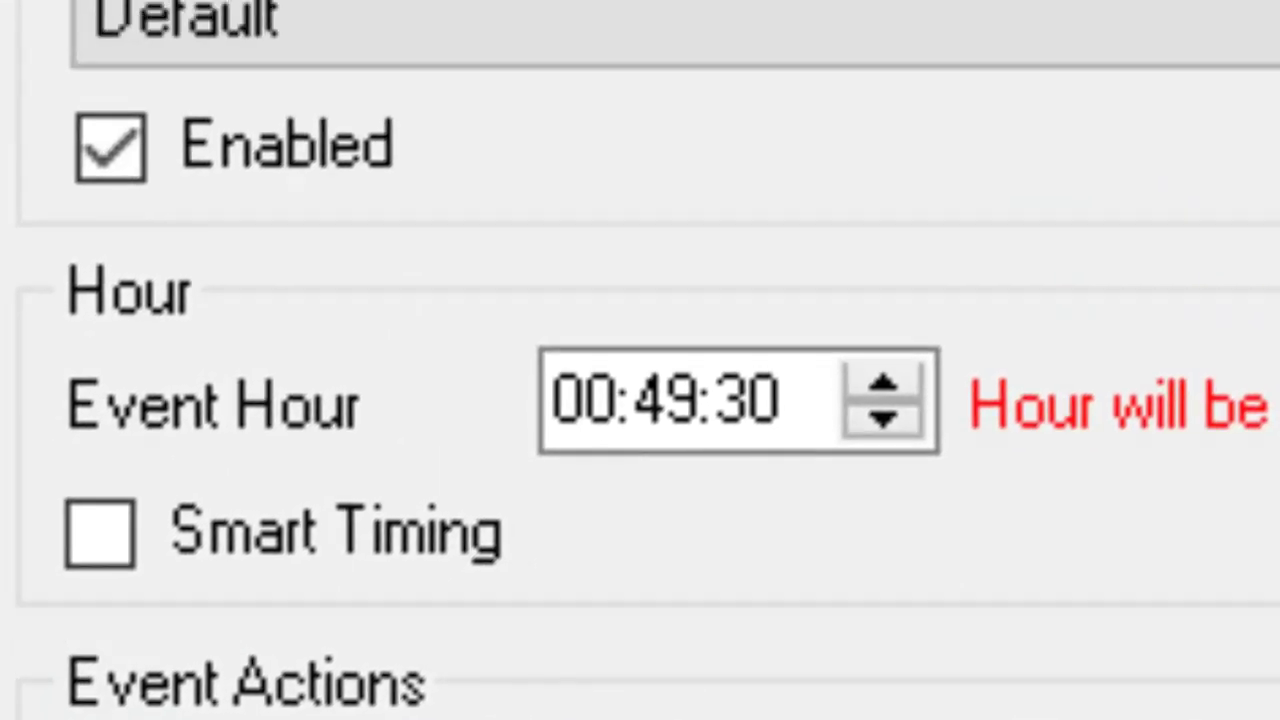
# - Change the event time to 00:50:40 and save the event
pyautogui.click(684, 384)
pyautogui.press('Up')
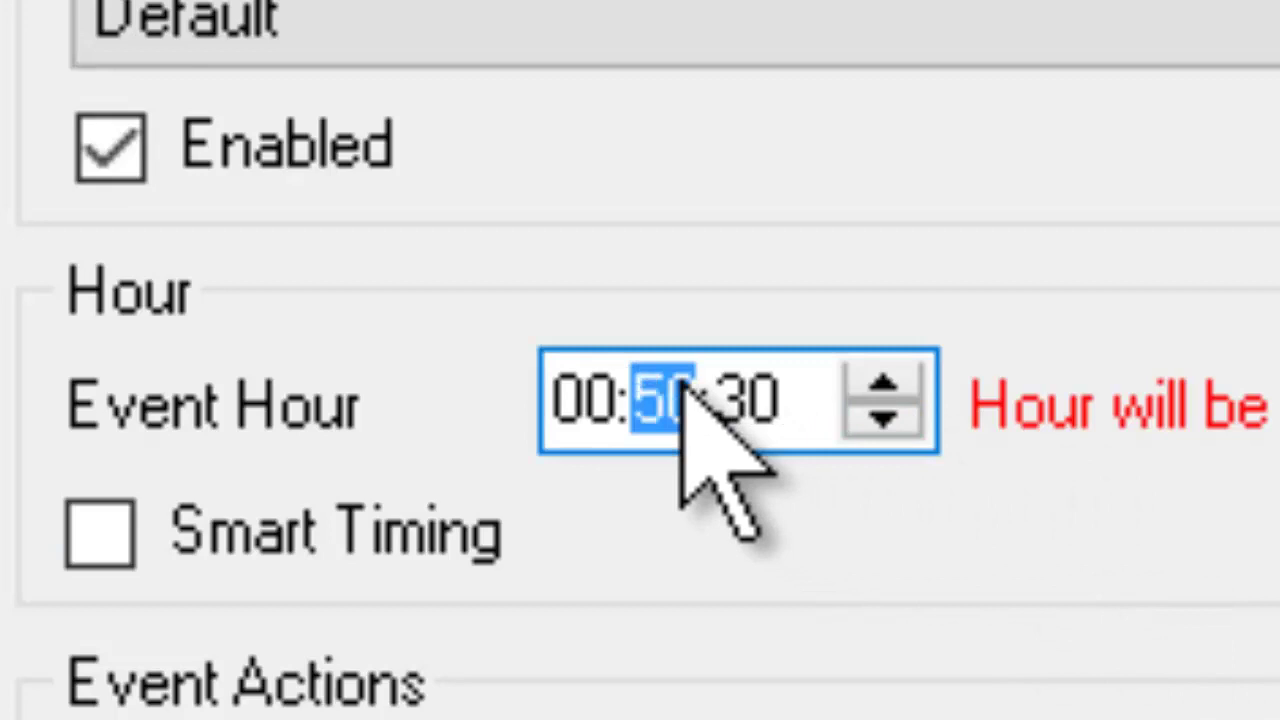
pyautogui.press('Right')
pyautogui.write('40')
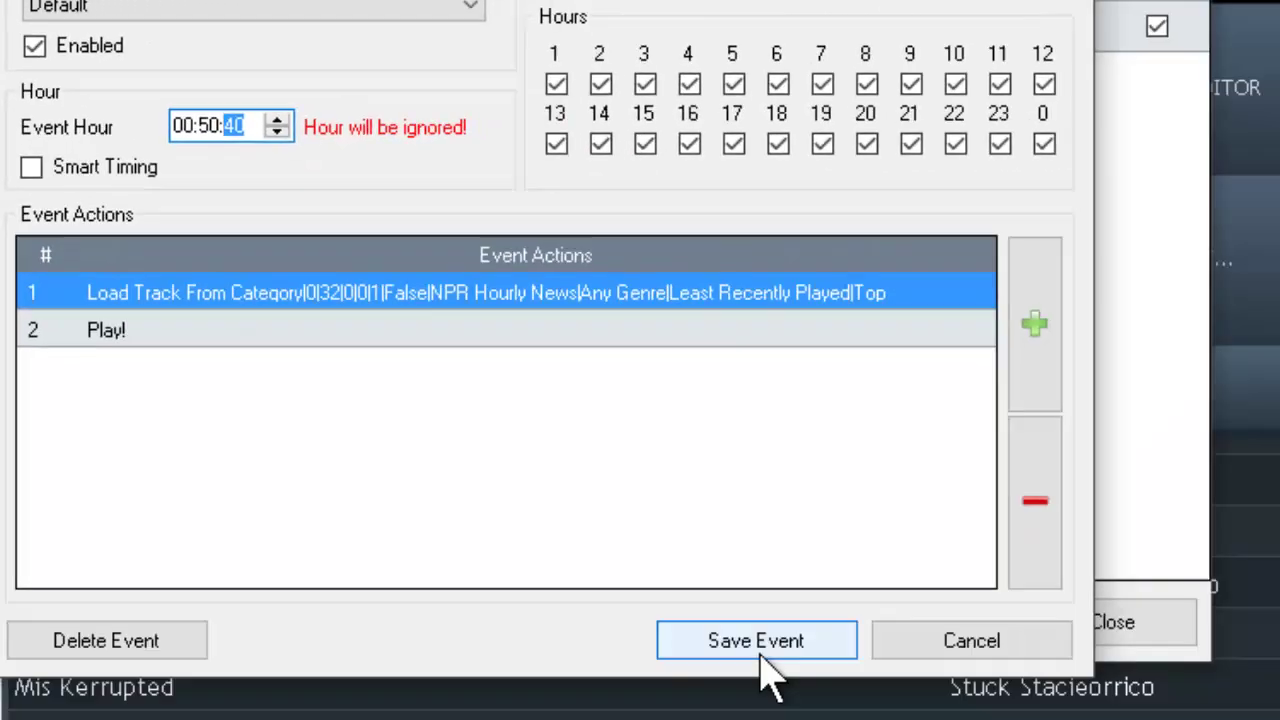
pyautogui.click(758, 645)
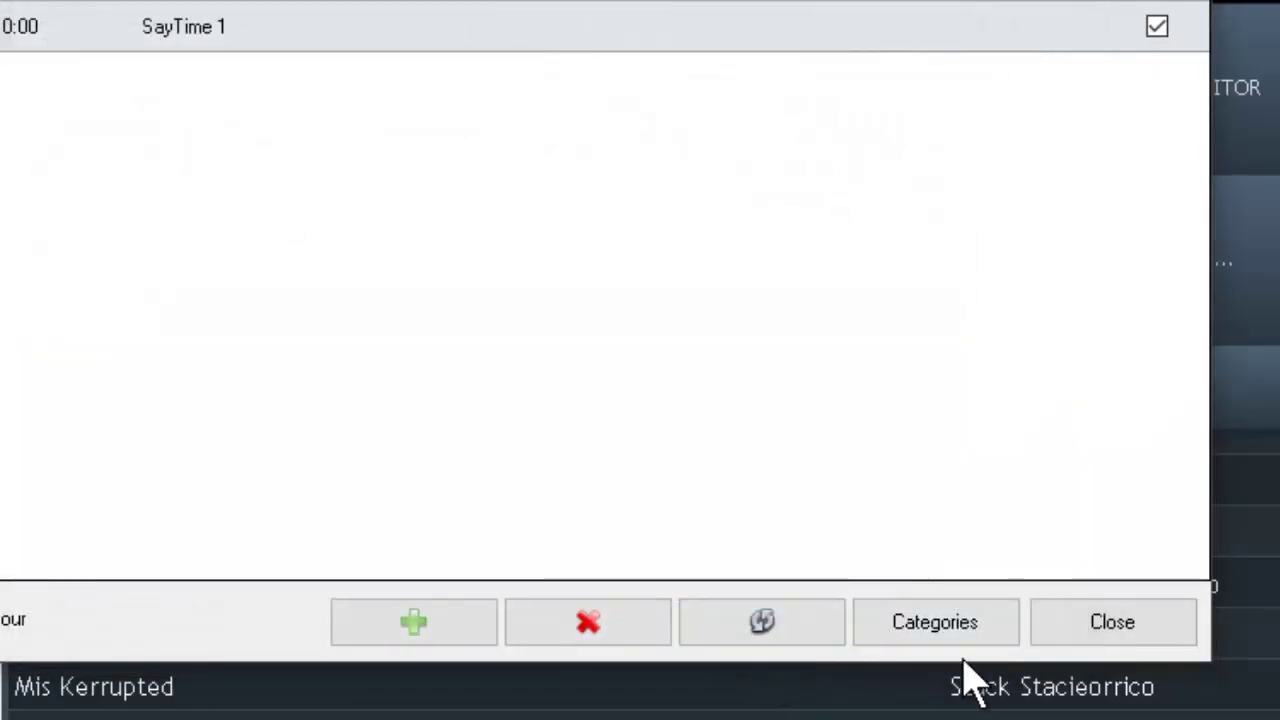
# - Close the Events list and Configuration panel, then start playback of the queue
pyautogui.click(1120, 628)
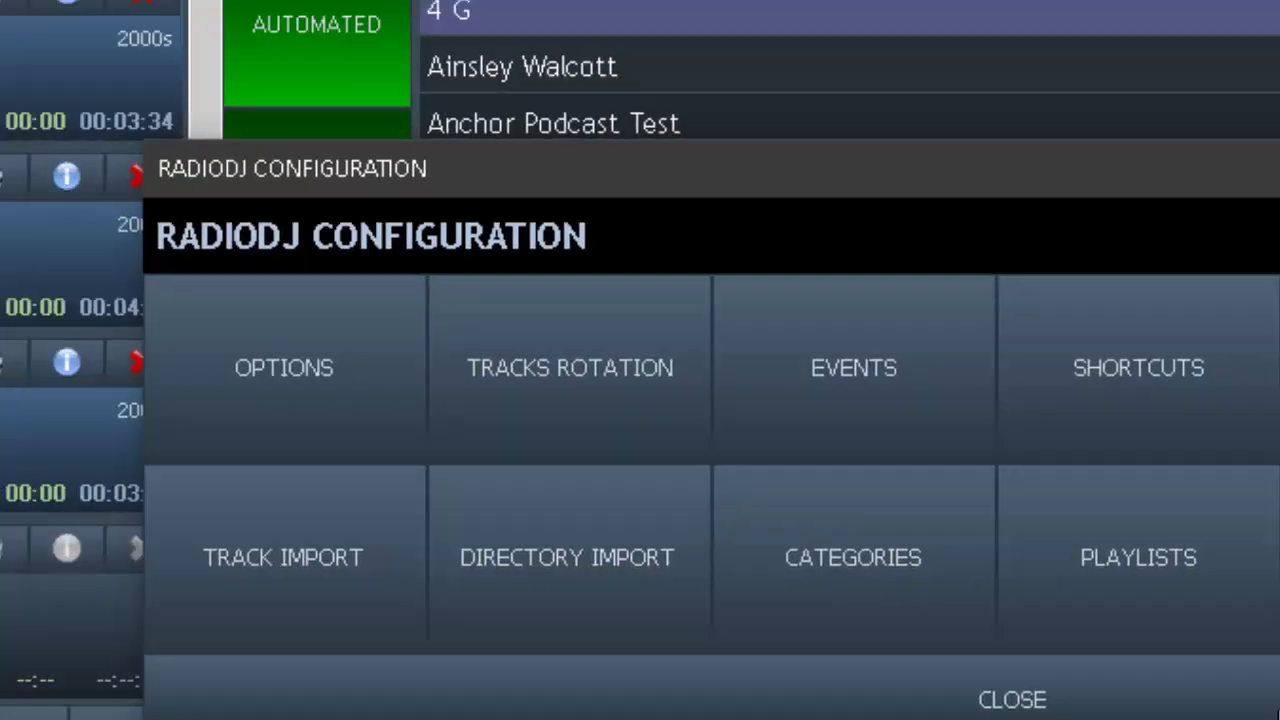
pyautogui.click(782, 410)
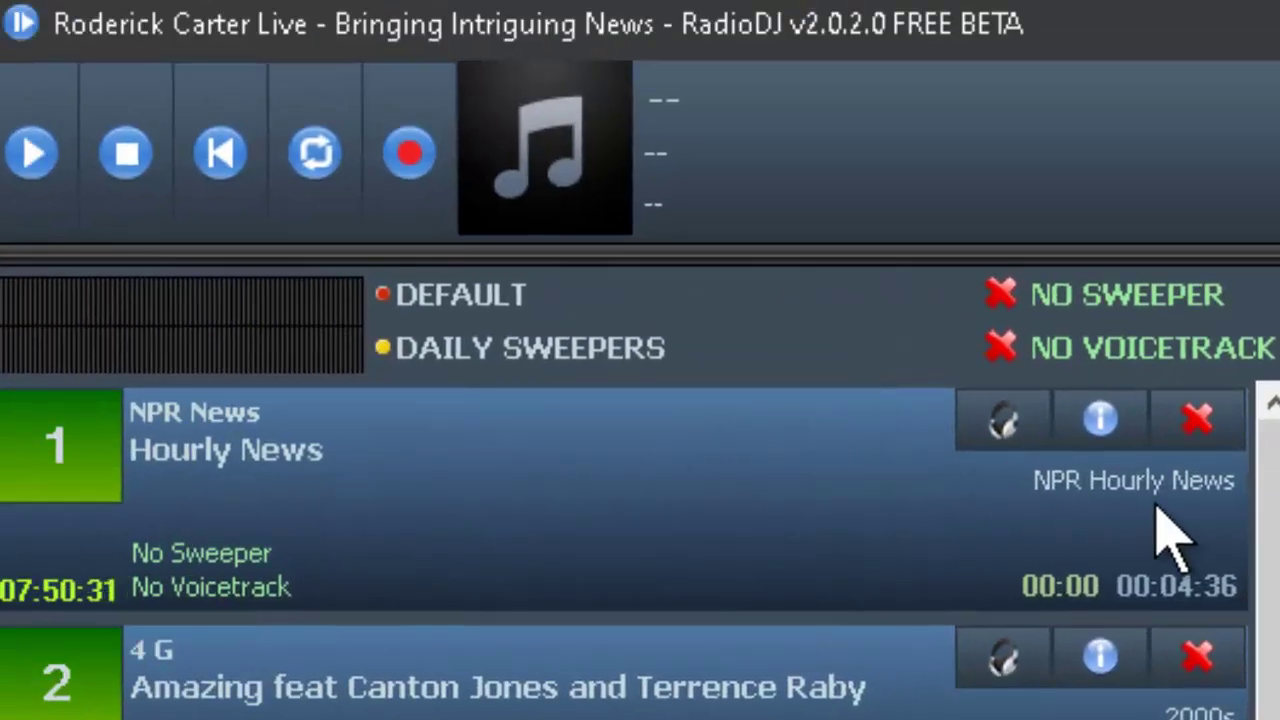
pyautogui.click(33, 160)
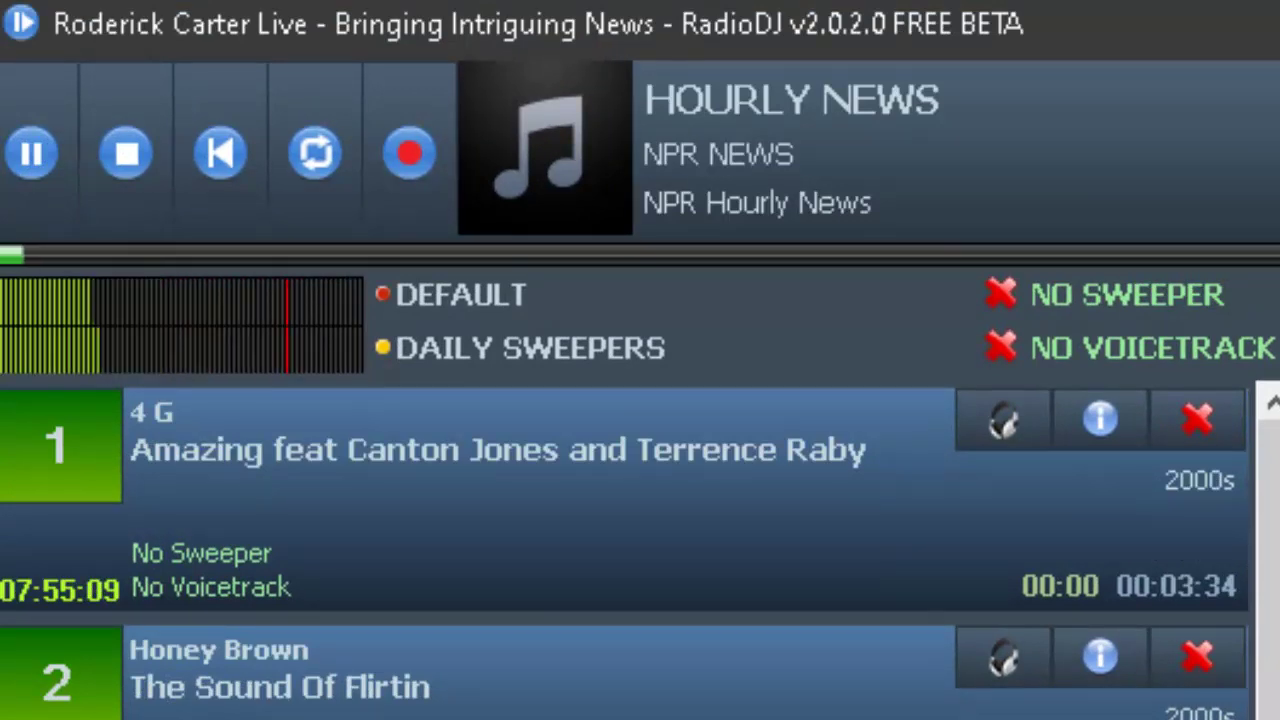
pyautogui.click(48, 448)
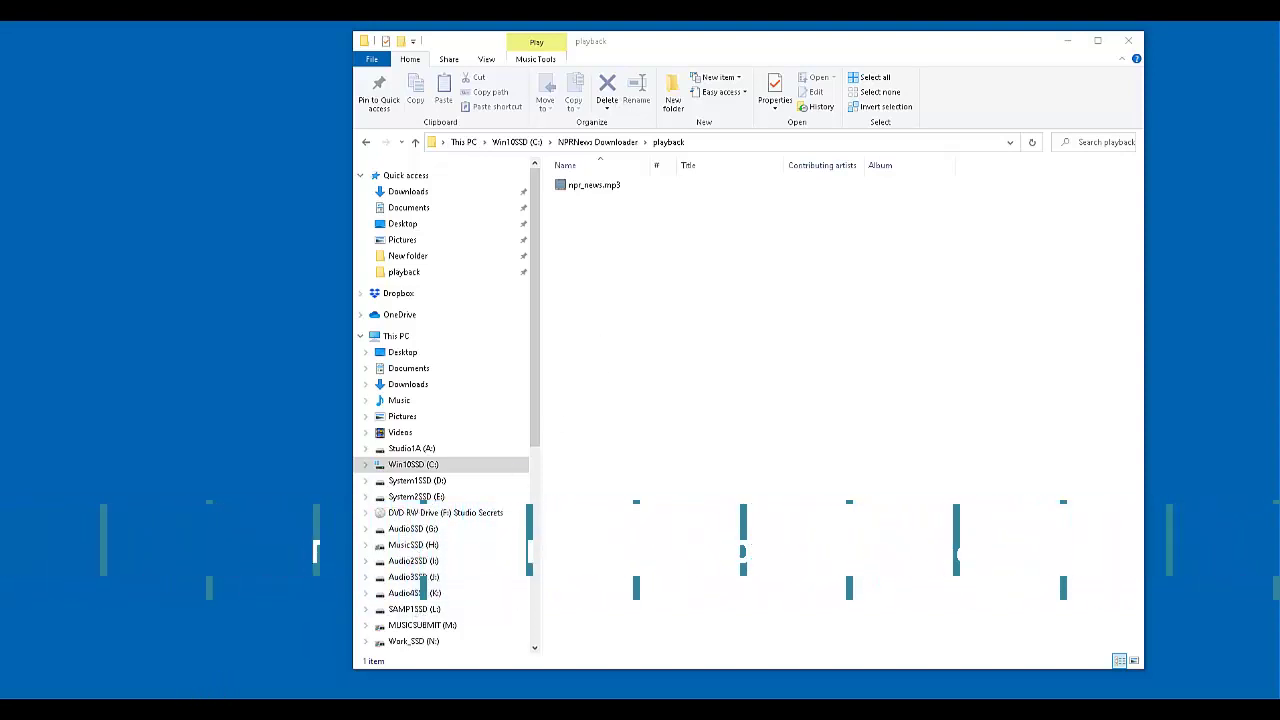
# - Search Windows for 'task' and launch Task Scheduler as administrator
pyautogui.press('super+s')
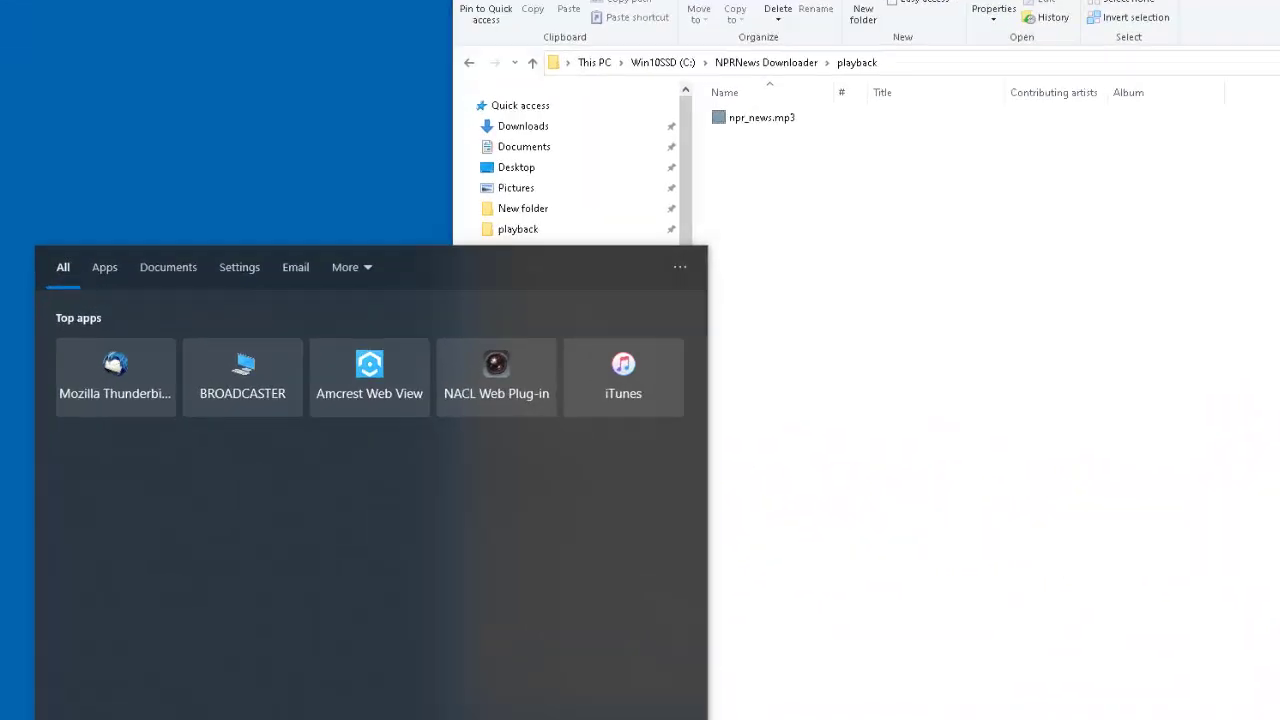
pyautogui.write('task')
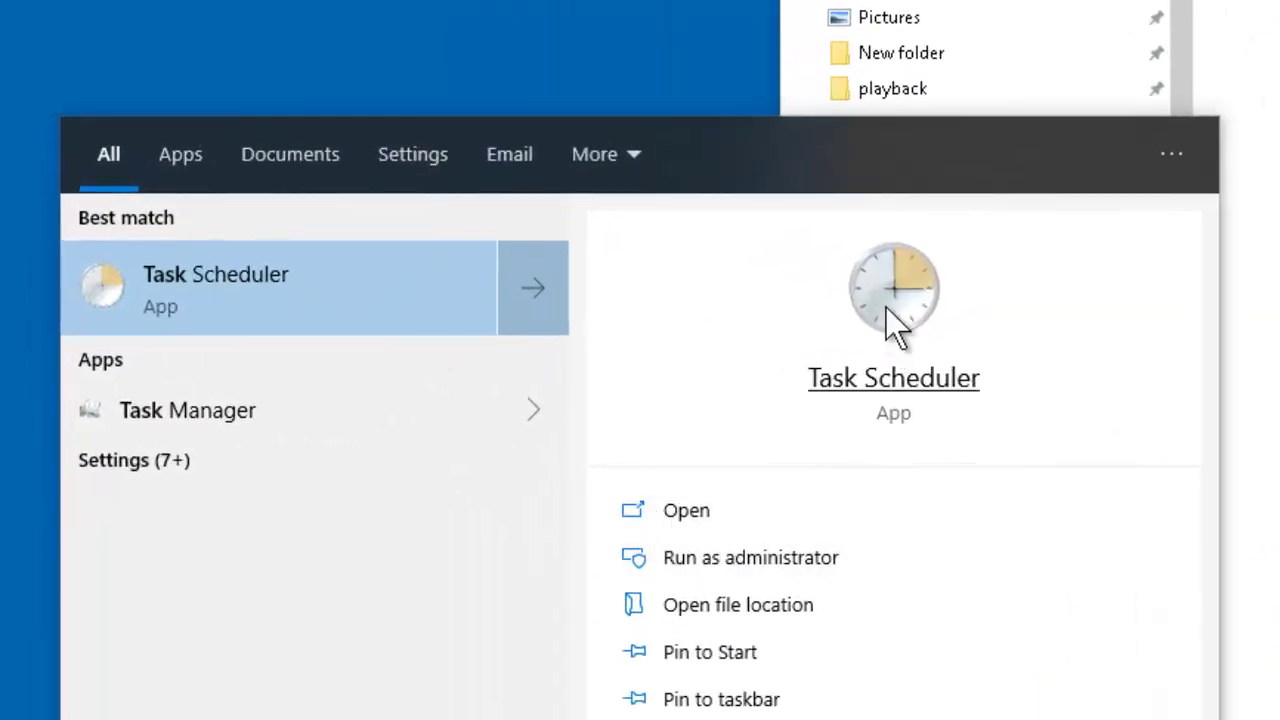
pyautogui.click(788, 558)
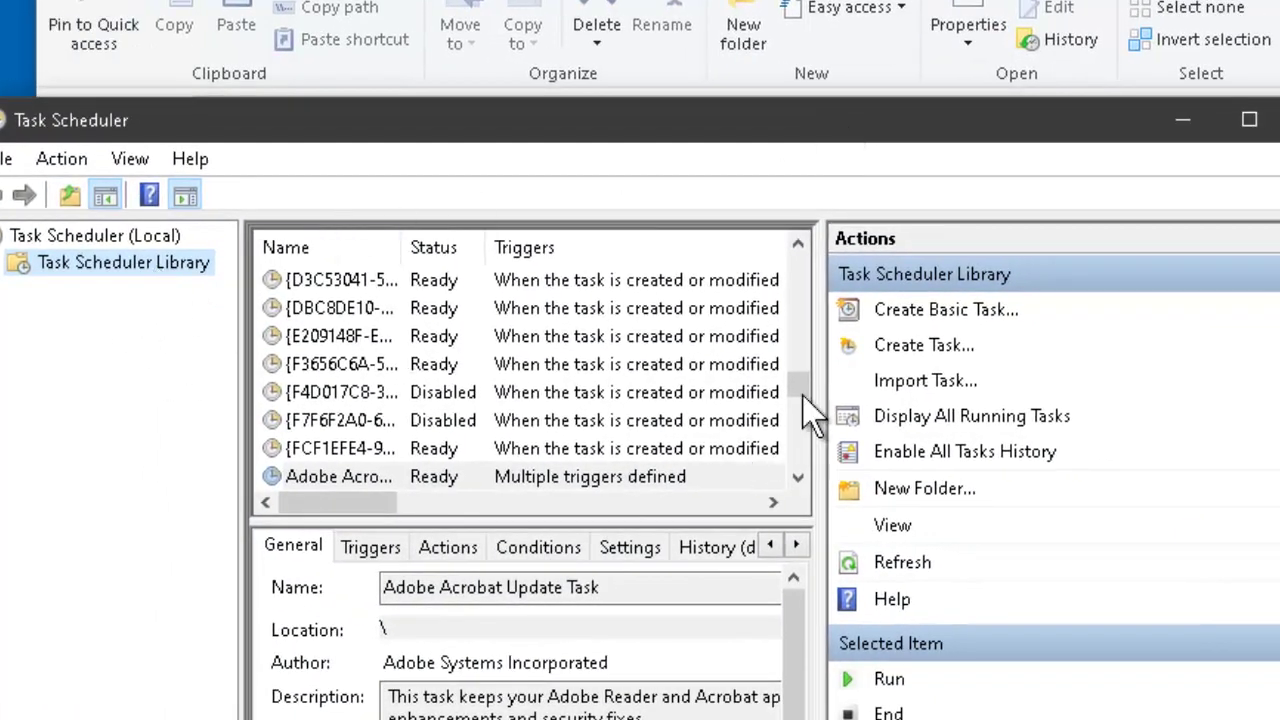
# - Create the Download NPR News task: run whether logged on or not, no stored password, highest privileges, hidden, Windows 10
pyautogui.click(935, 347)
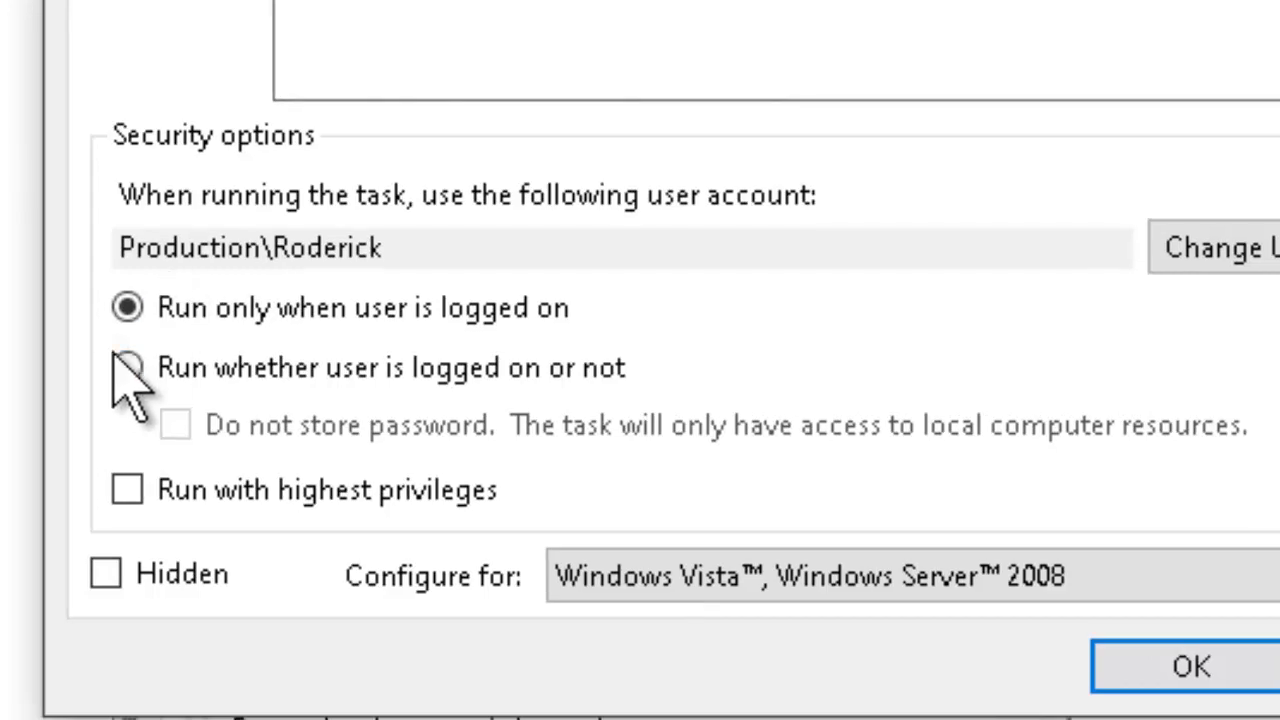
pyautogui.click(127, 368)
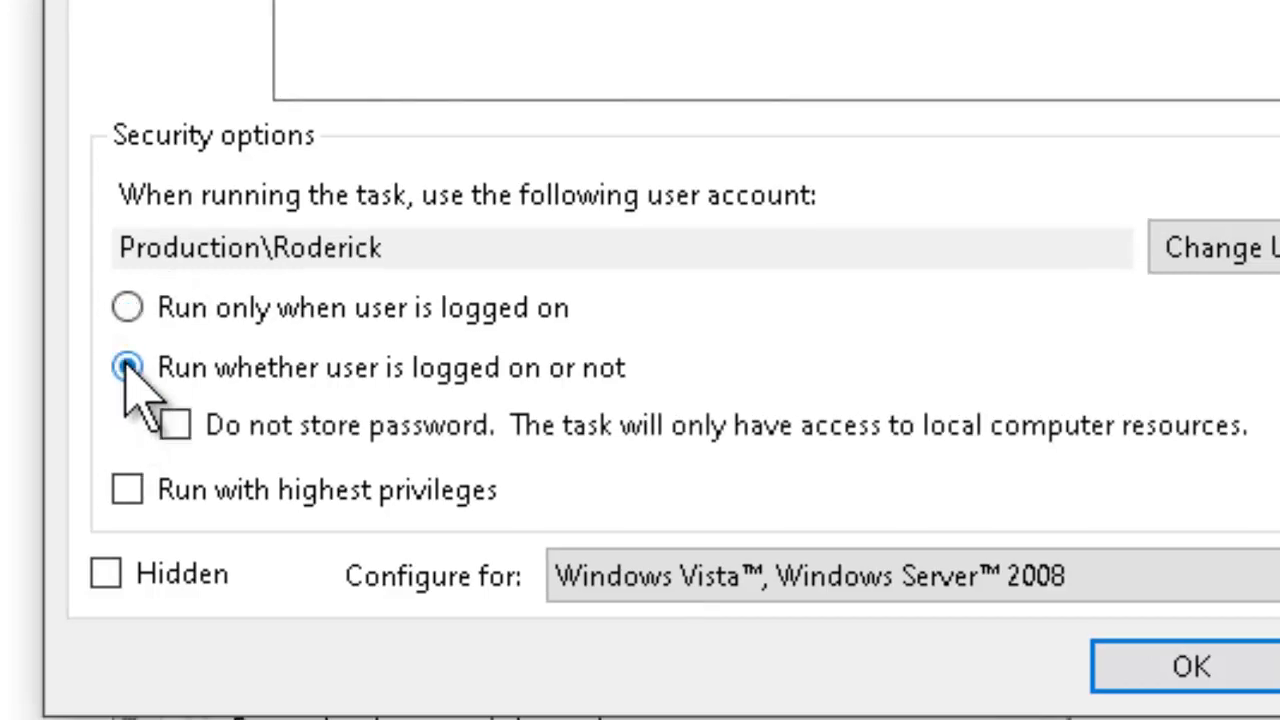
pyautogui.click(182, 425)
pyautogui.click(127, 489)
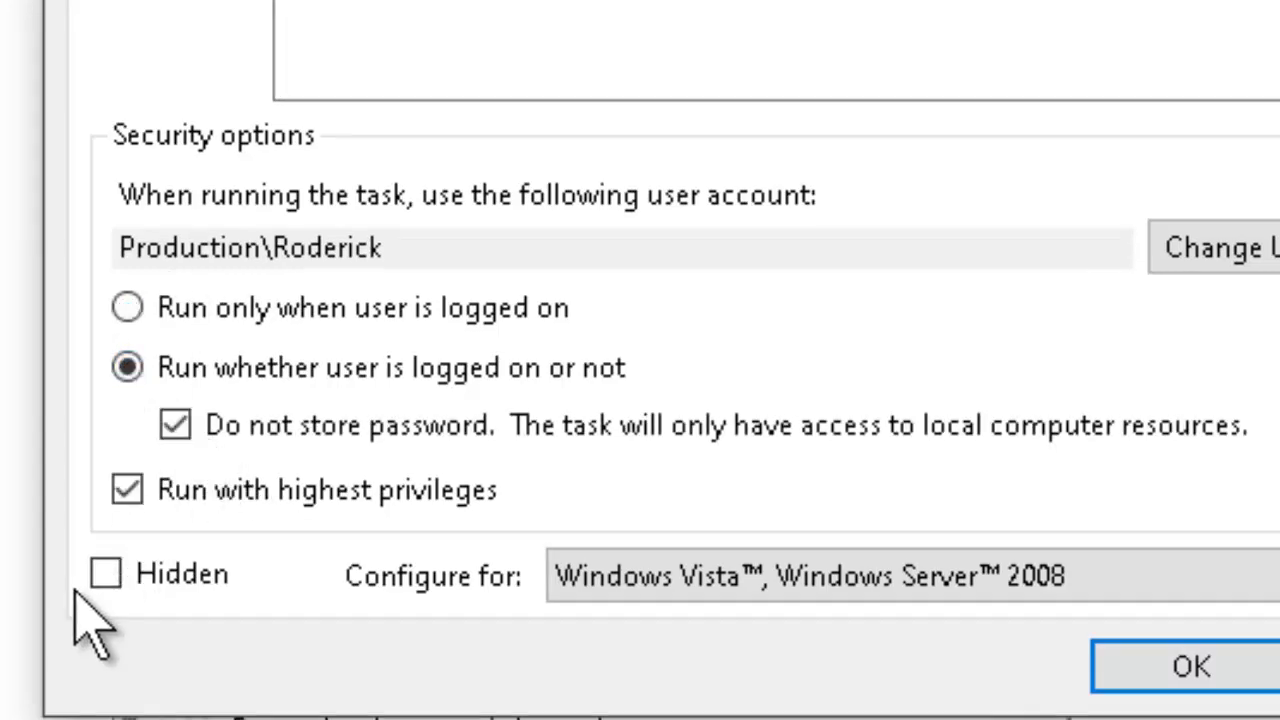
pyautogui.click(112, 575)
pyautogui.click(700, 588)
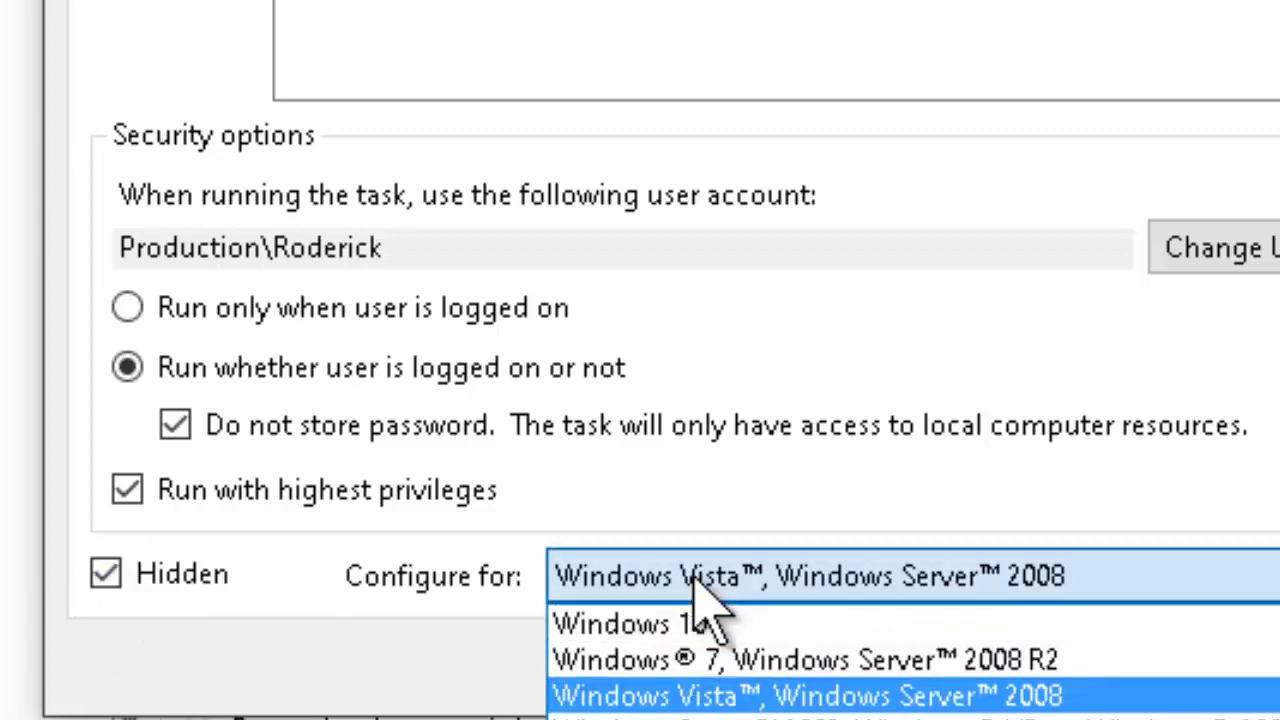
pyautogui.click(708, 625)
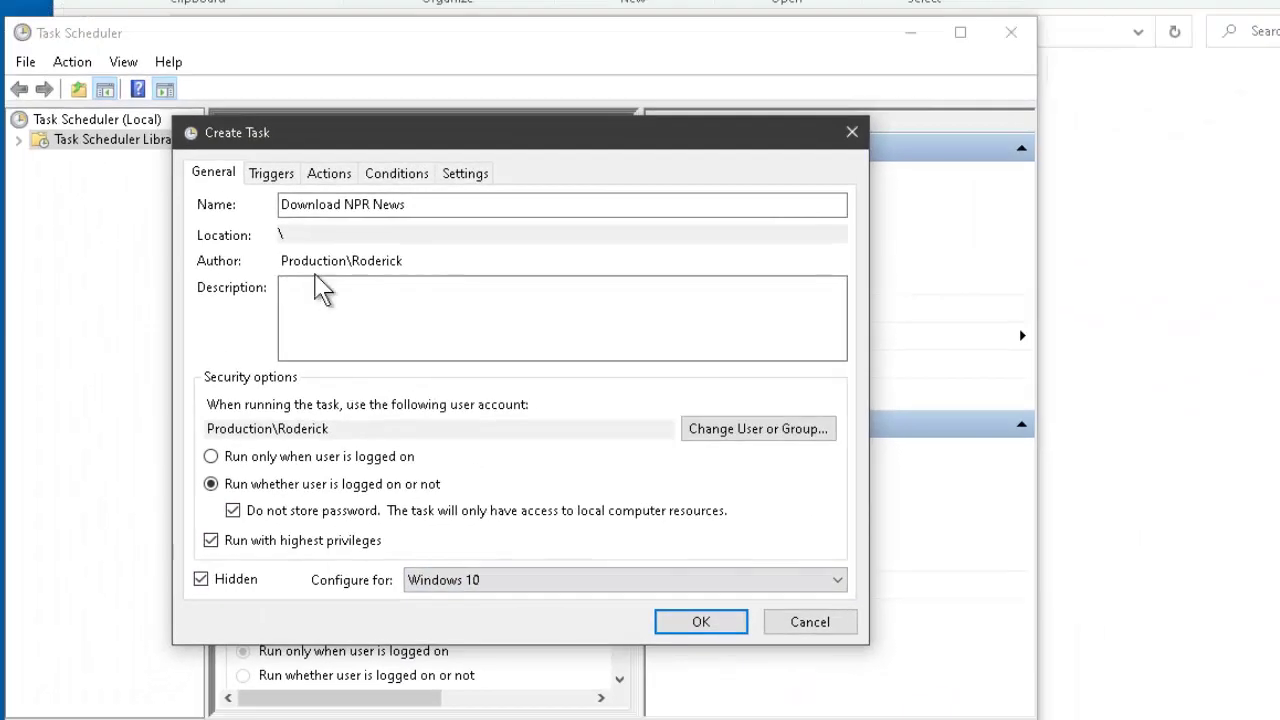
# - Add a Daily trigger starting at 12:30 PM that repeats every 1 hour indefinitely
pyautogui.click(283, 180)
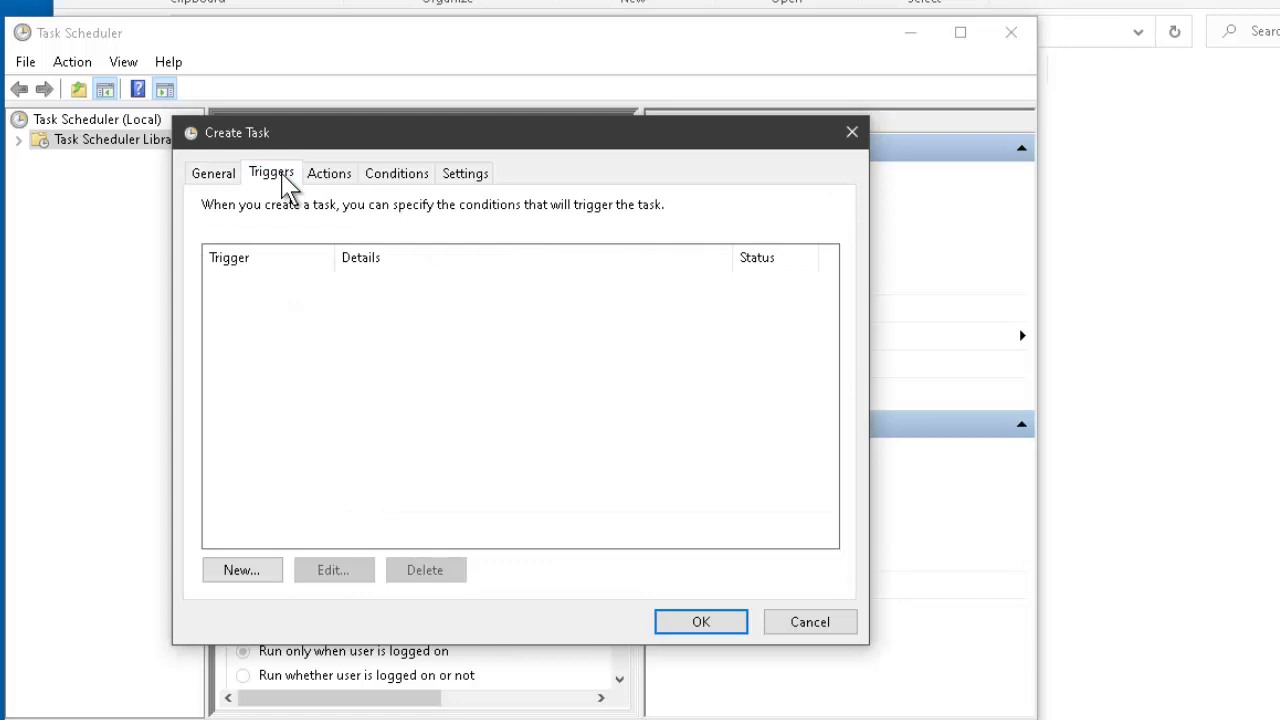
pyautogui.click(246, 572)
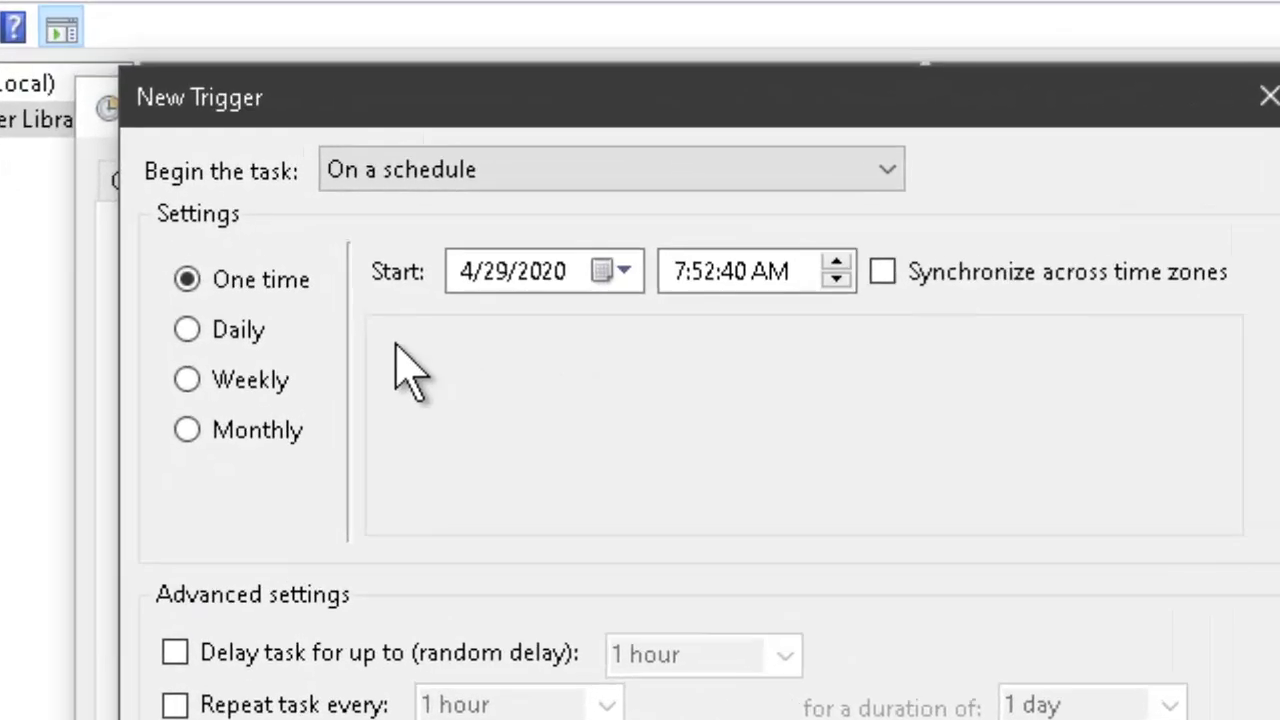
pyautogui.click(156, 378)
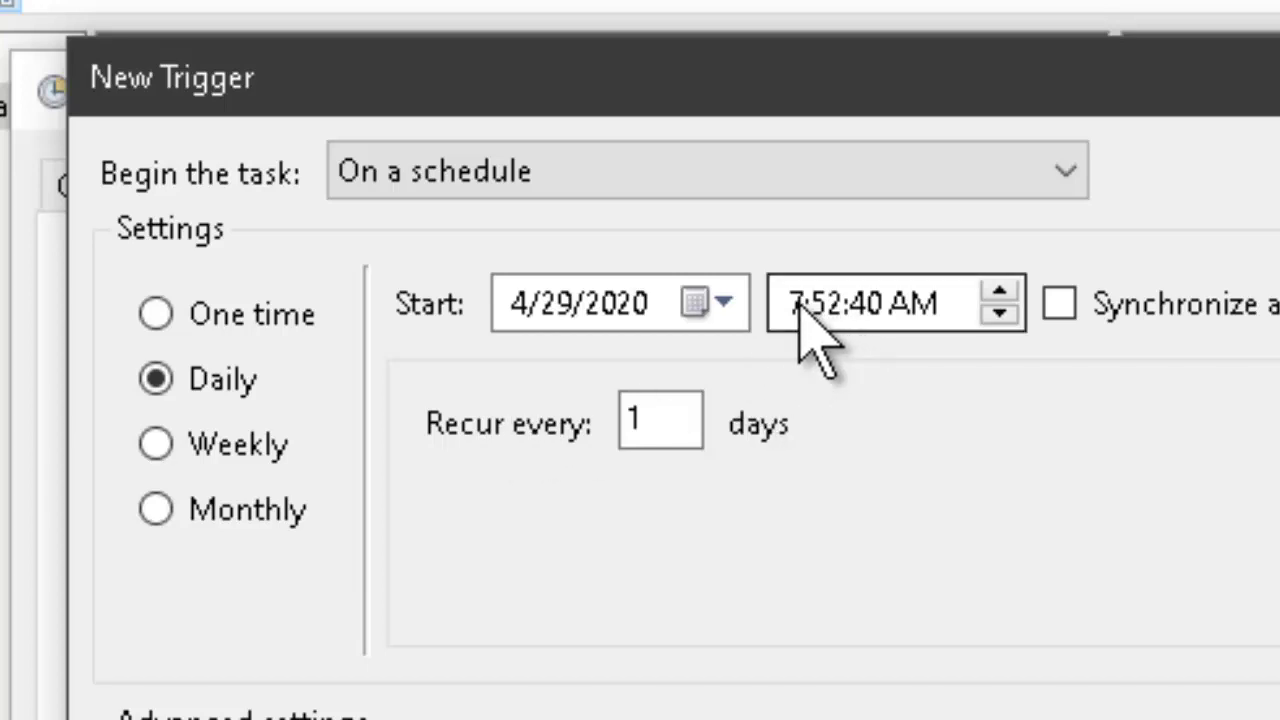
pyautogui.click(800, 313)
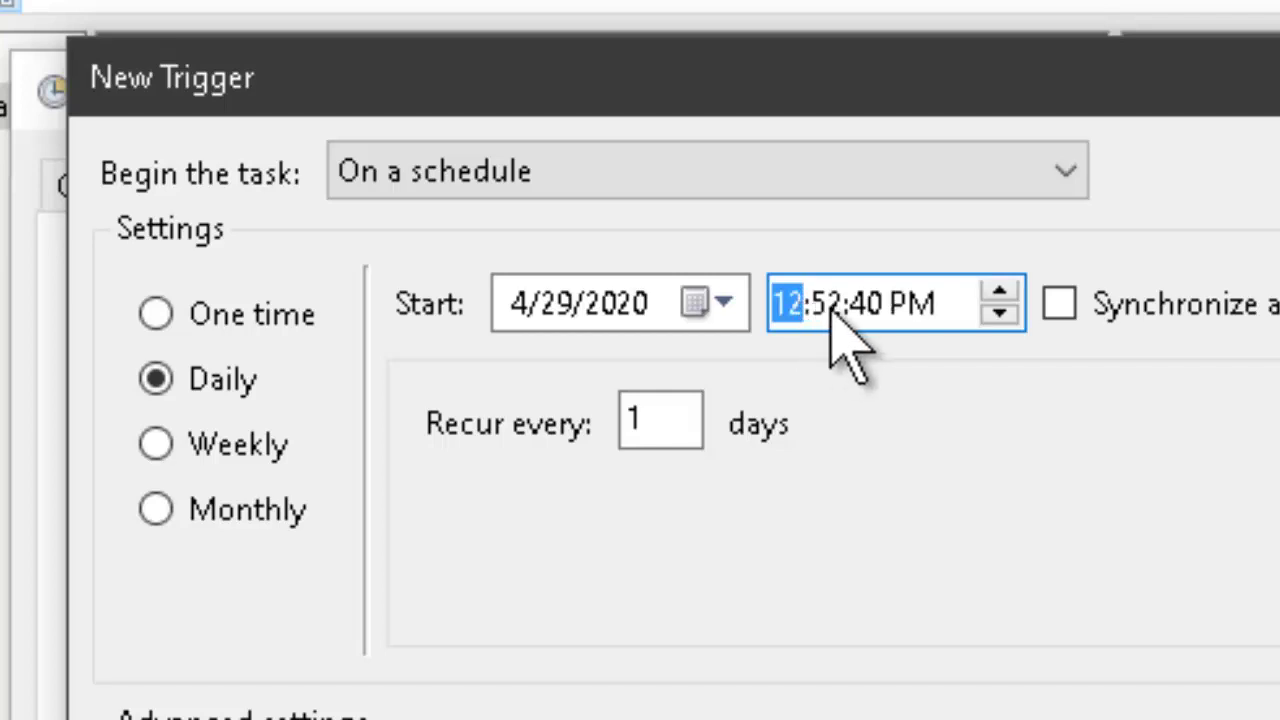
pyautogui.click(830, 310)
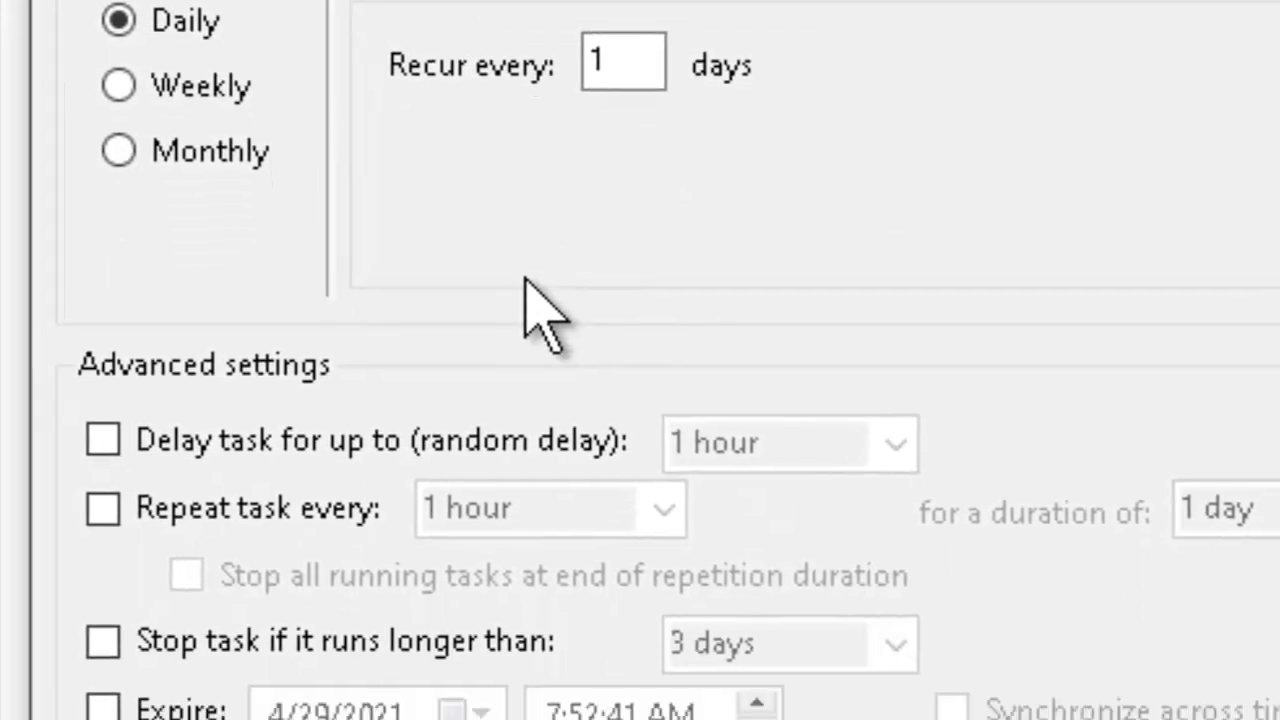
pyautogui.click(102, 505)
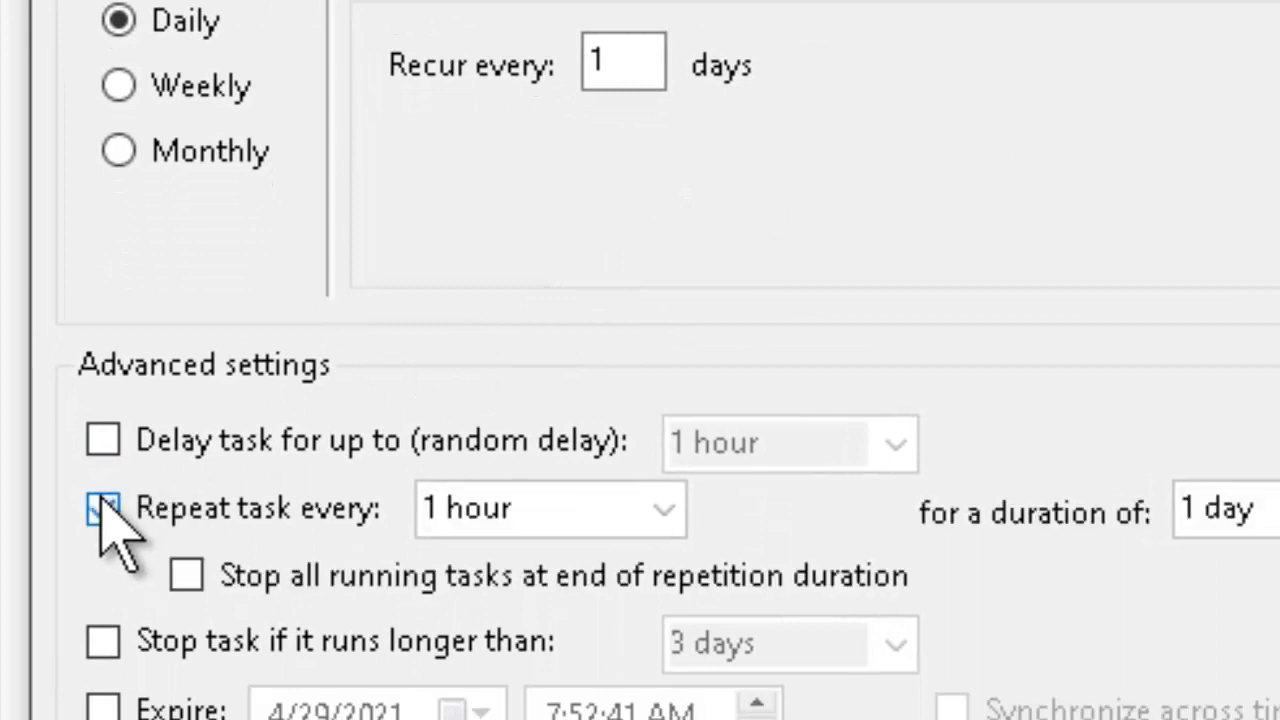
pyautogui.click(480, 512)
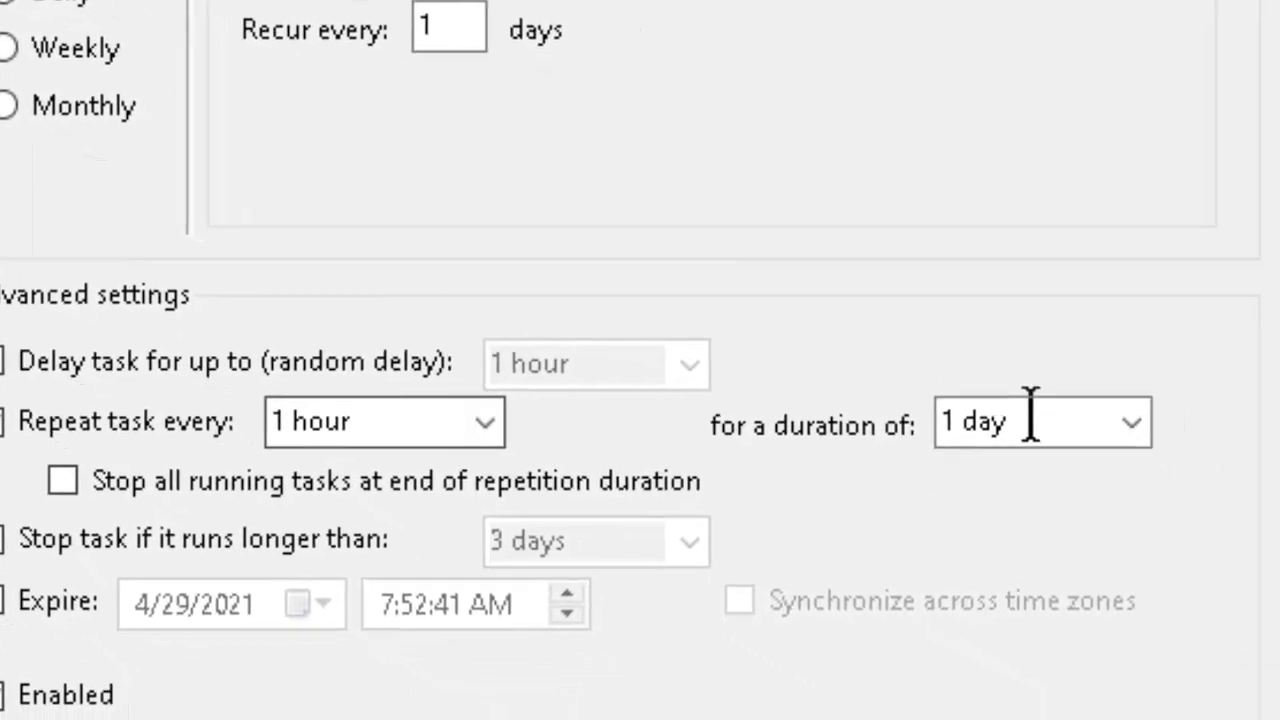
pyautogui.click(1133, 436)
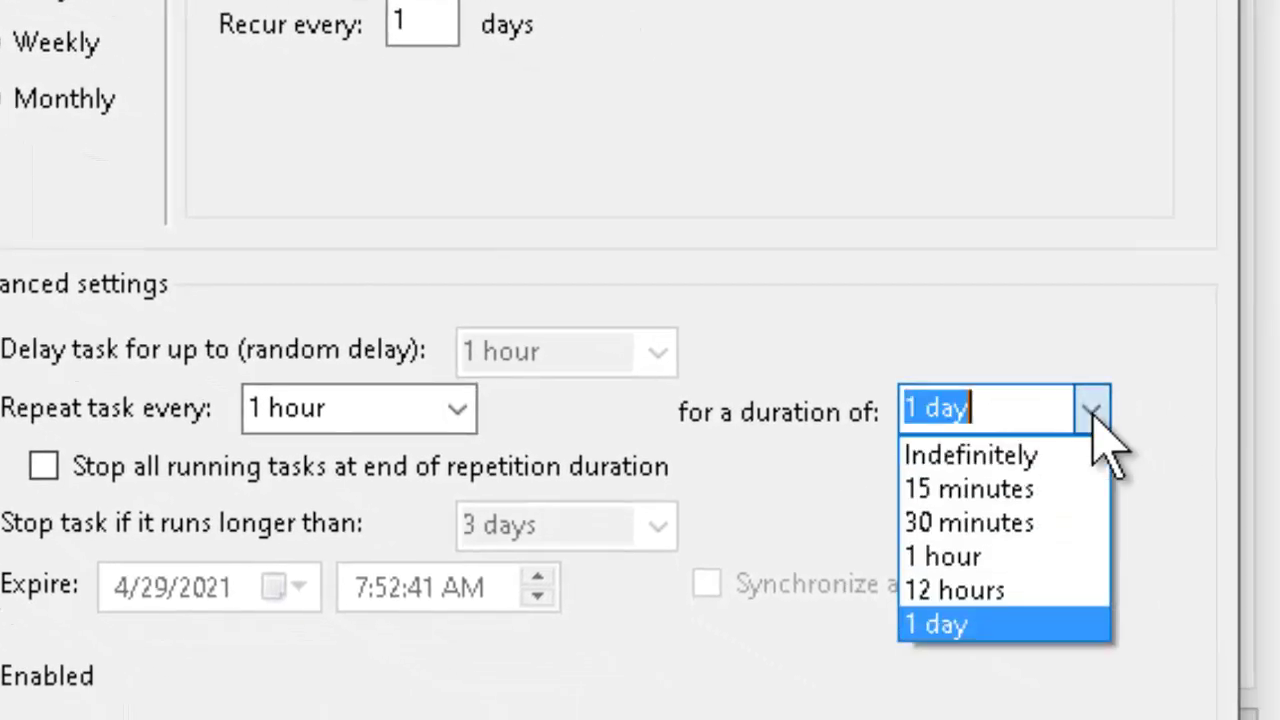
pyautogui.click(1034, 450)
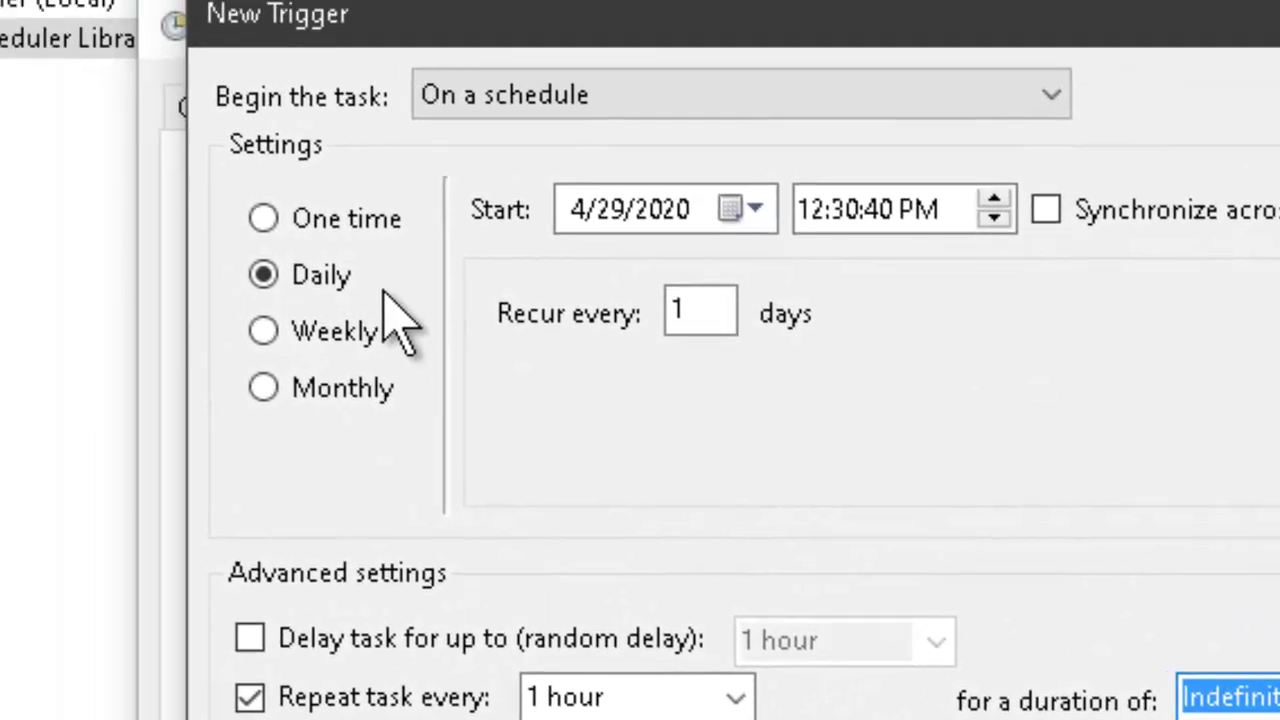
pyautogui.click(876, 226)
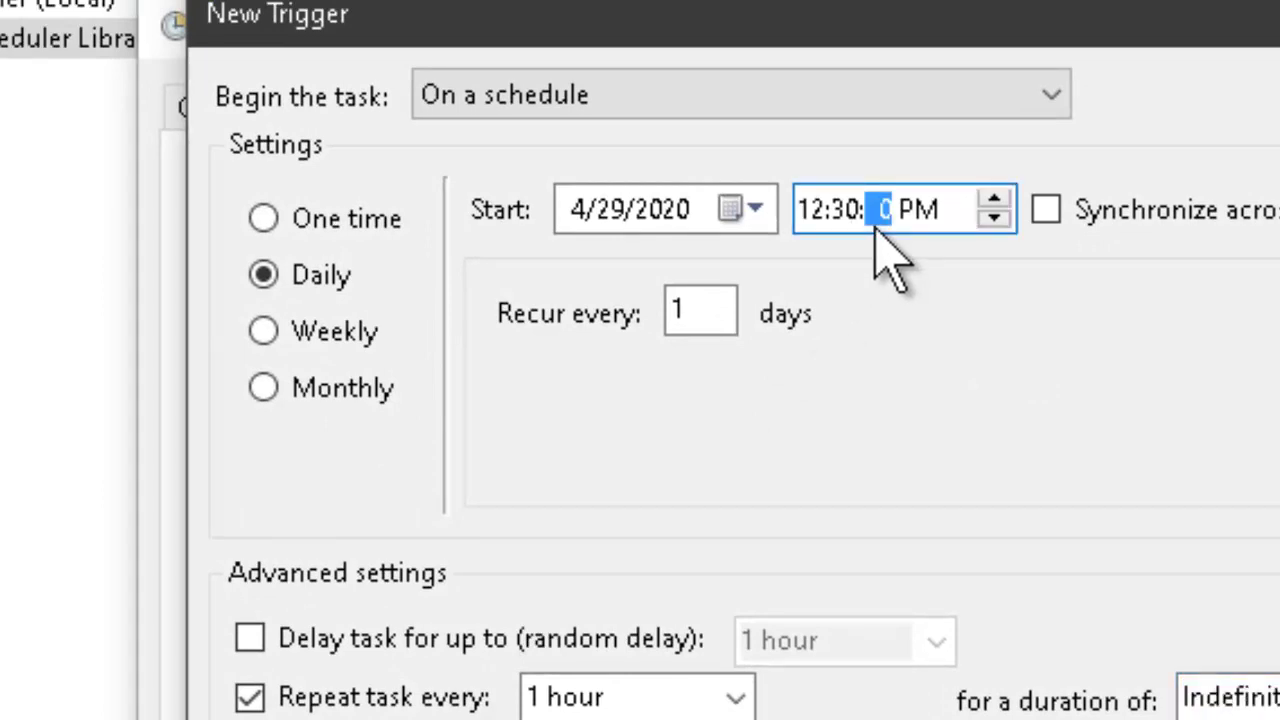
pyautogui.click(812, 218)
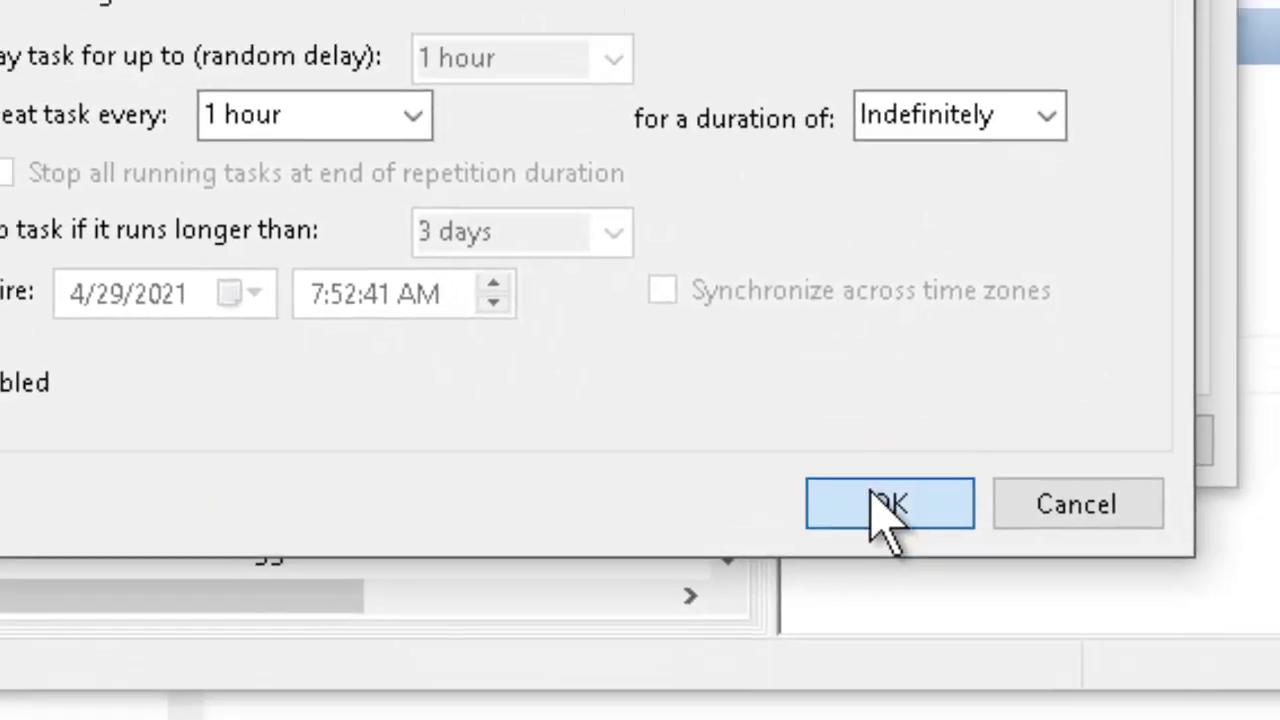
pyautogui.click(967, 641)
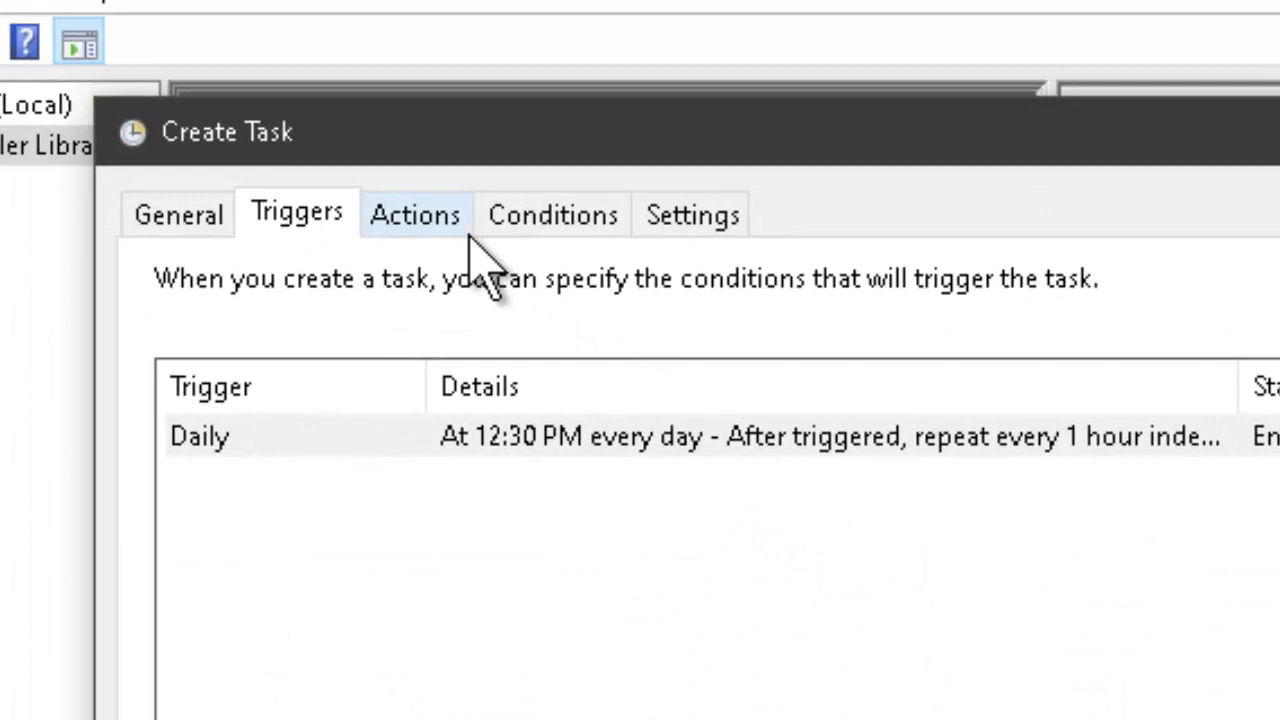
# - Add a Start a program action running C:\NPRNews Downloader\DownloadNPRNews.exe
pyautogui.click(415, 222)
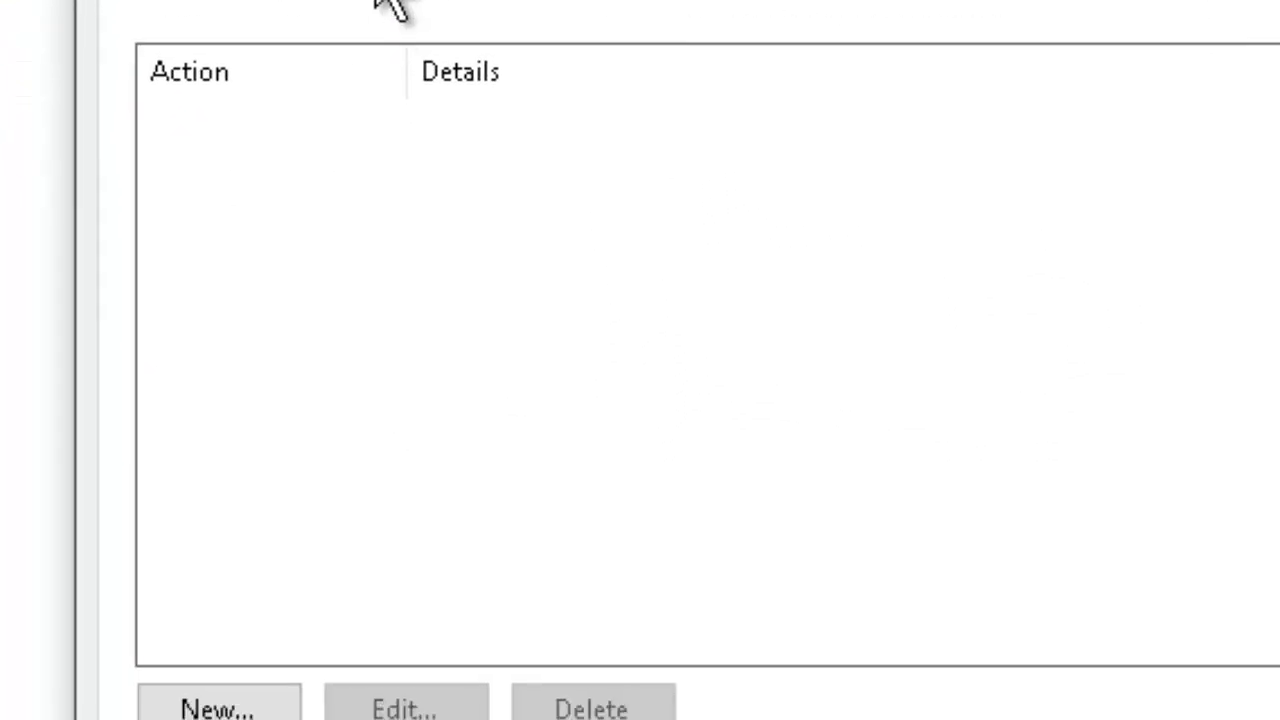
pyautogui.click(205, 500)
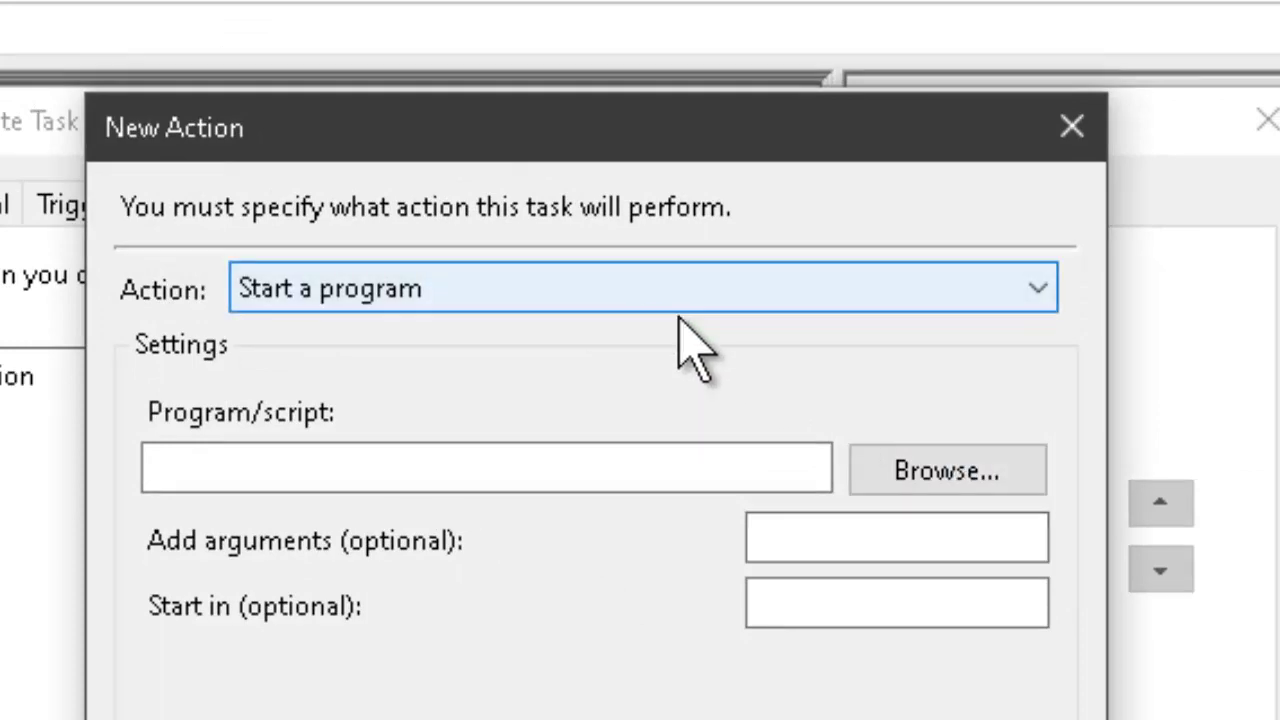
pyautogui.click(1021, 469)
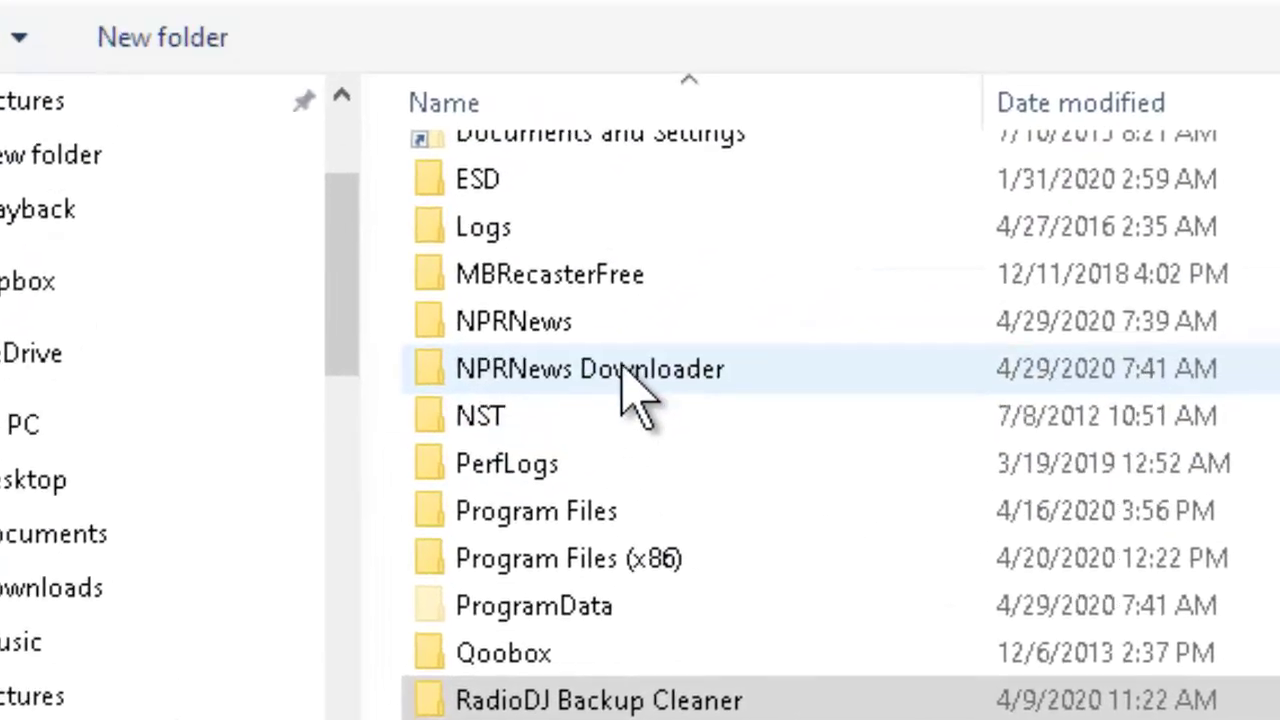
pyautogui.click(830, 191)
pyautogui.doubleClick(612, 391)
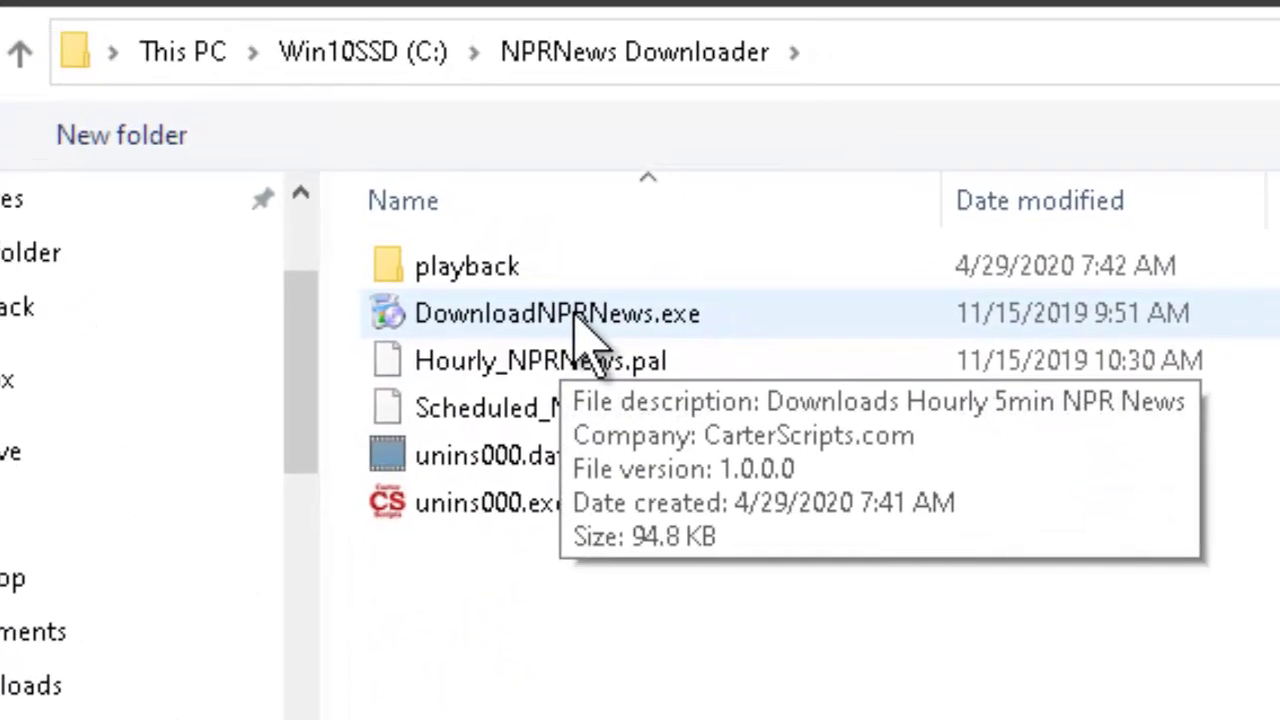
pyautogui.click(560, 242)
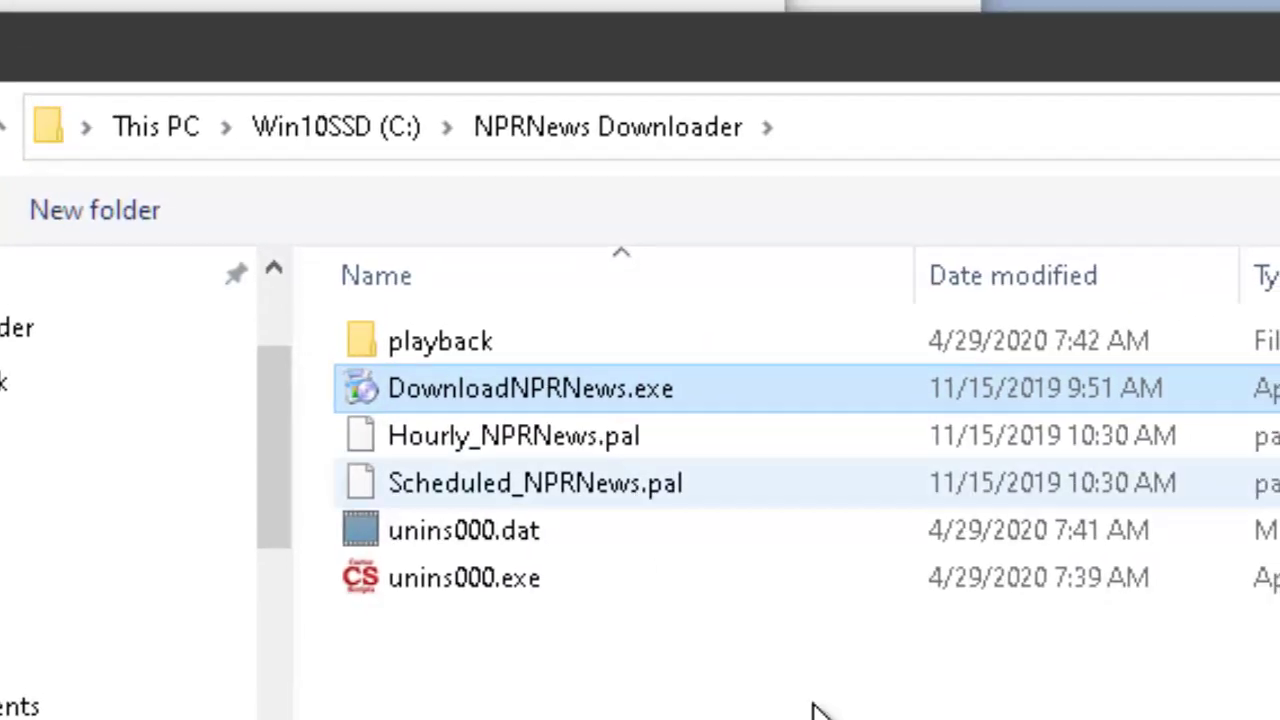
pyautogui.press('Return')
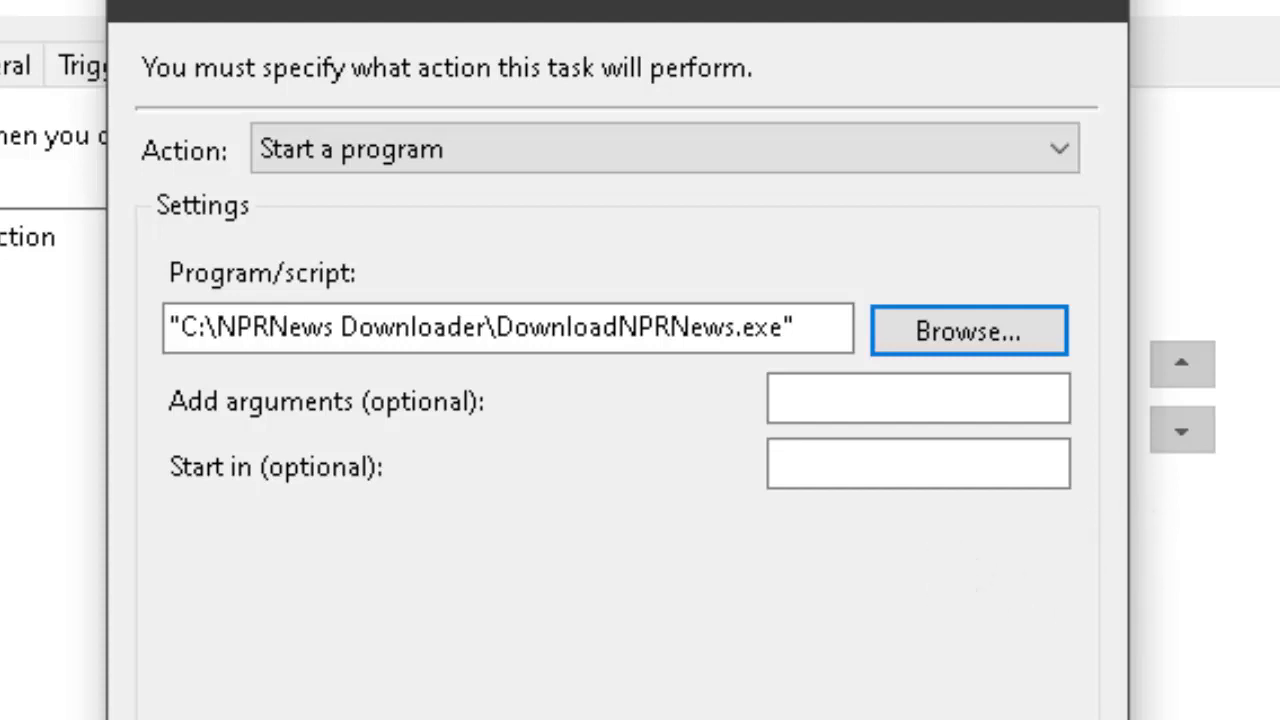
# - Copy C:\NPRNews Downloader from the program path into Start in, then save the action and task
pyautogui.click(200, 335)
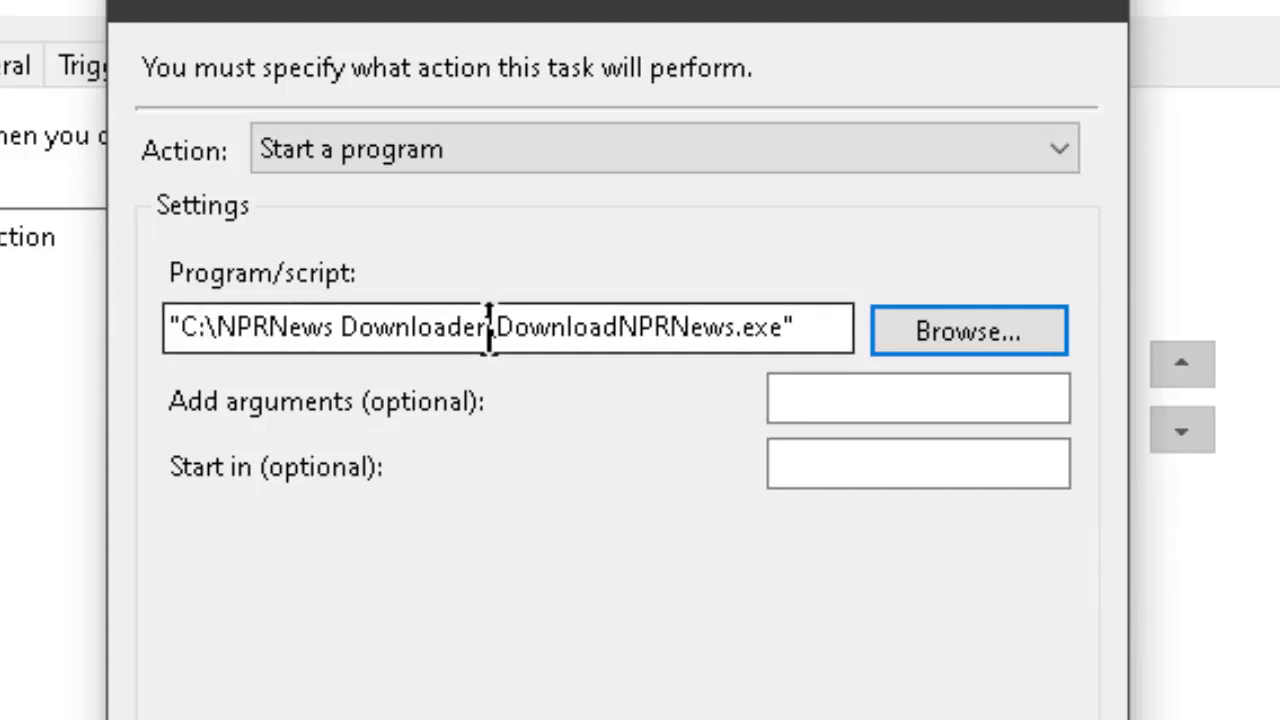
pyautogui.moveTo(486, 328); pyautogui.dragTo(181, 343)
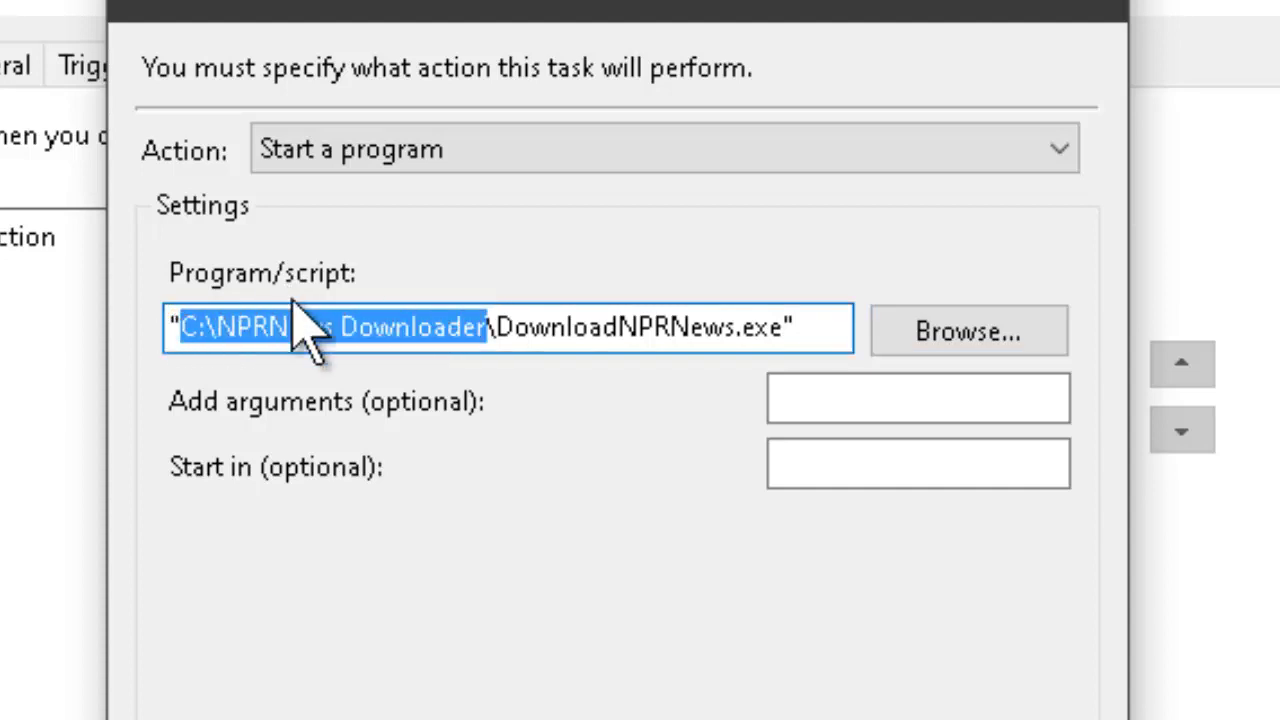
pyautogui.rightClick(290, 318)
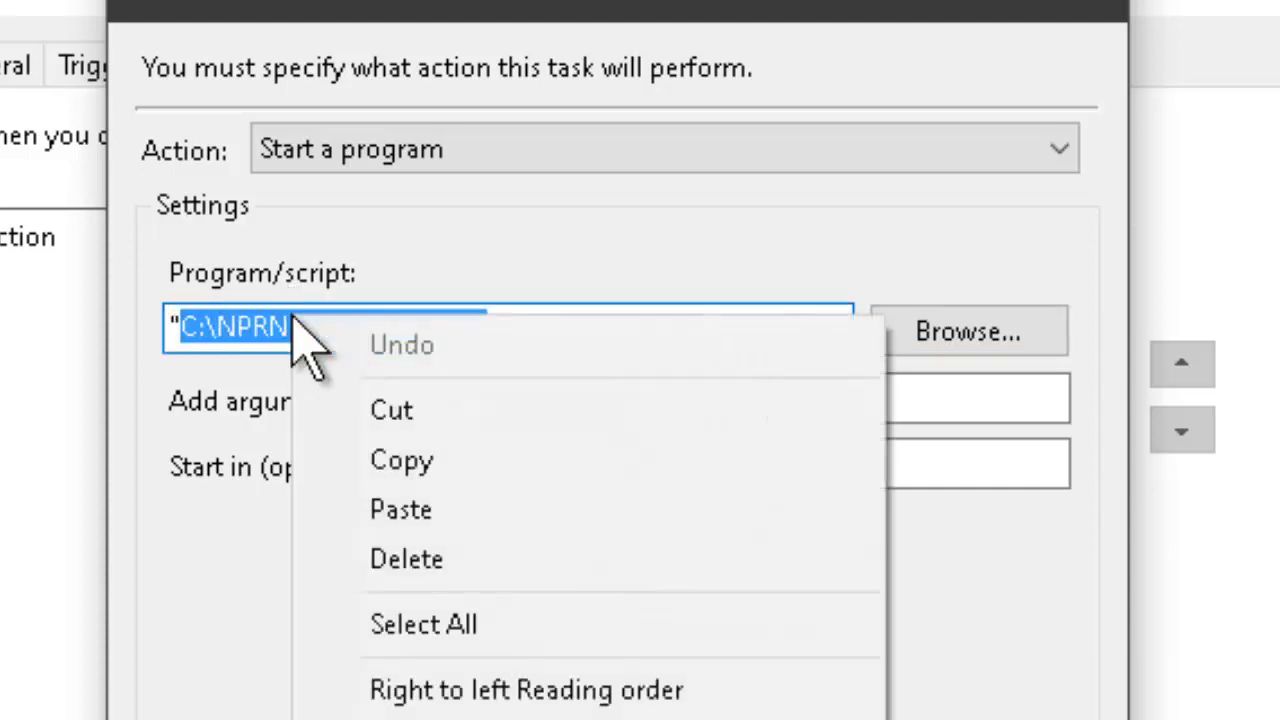
pyautogui.click(386, 463)
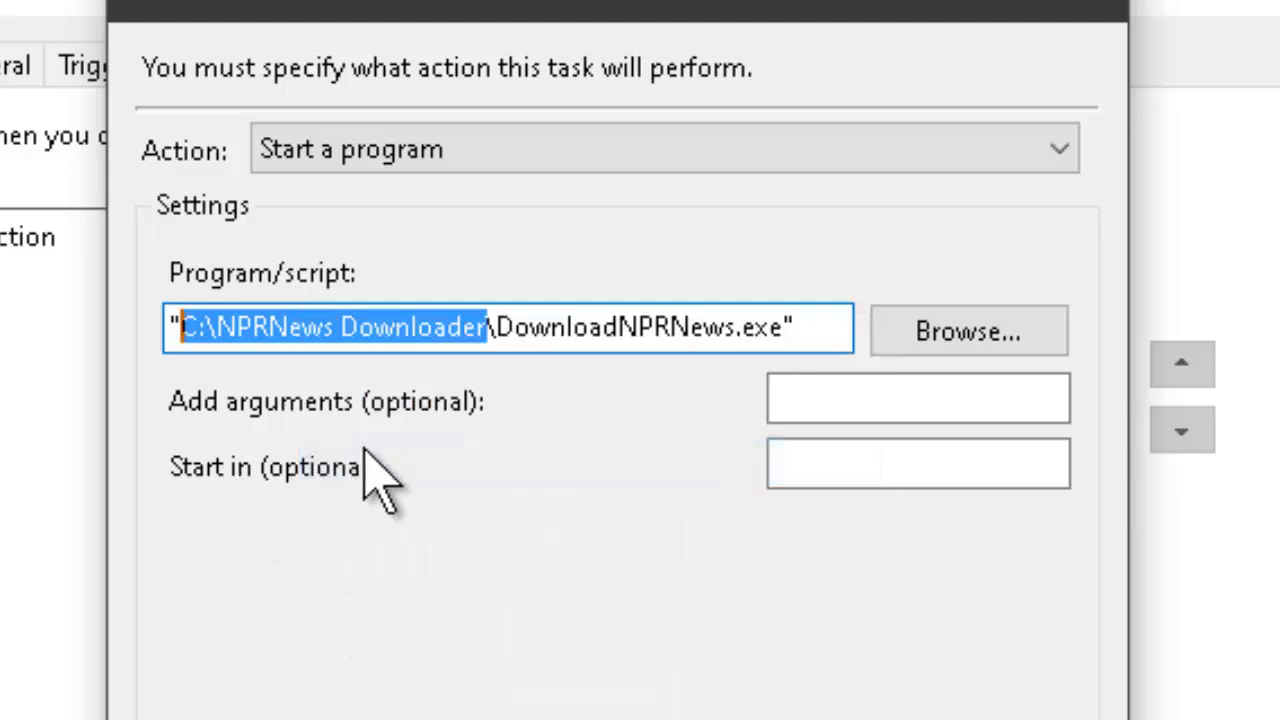
pyautogui.click(847, 460)
pyautogui.rightClick(849, 462)
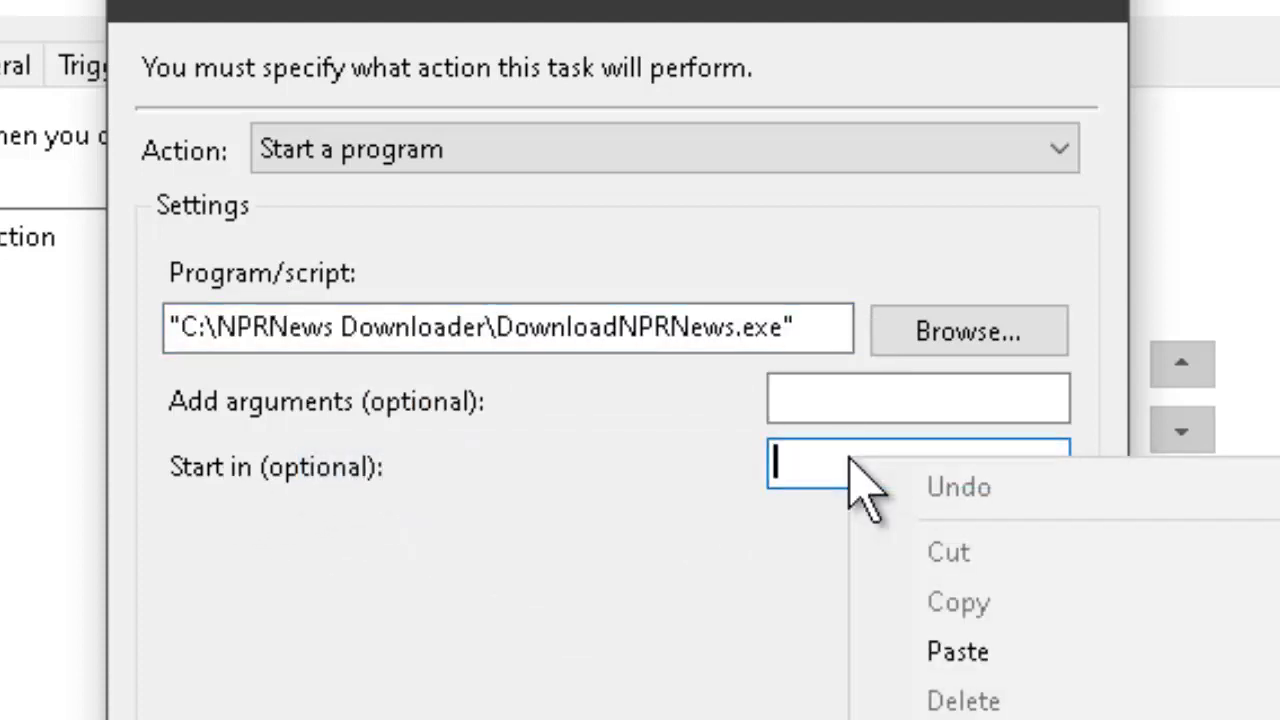
pyautogui.click(958, 652)
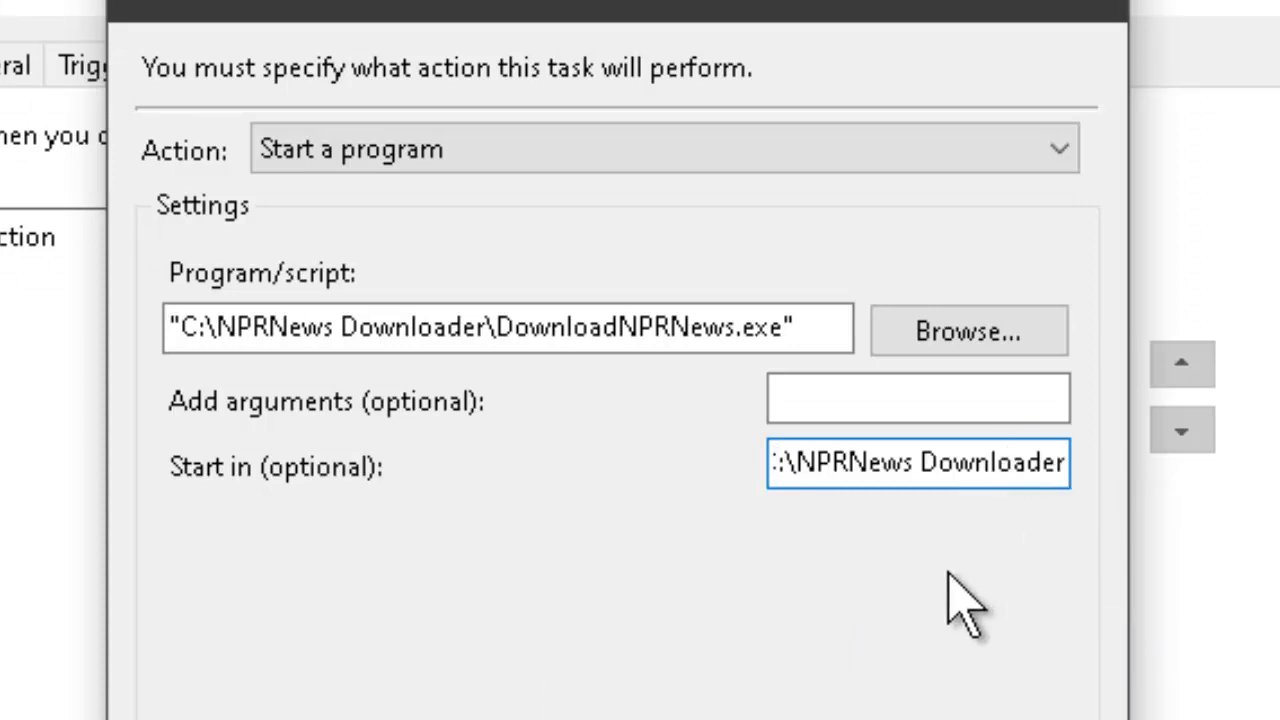
pyautogui.press('Left')
pyautogui.press('Left')
pyautogui.press('Left')
pyautogui.press('Left')
pyautogui.press('Left')
pyautogui.press('Left')
pyautogui.press('Left')
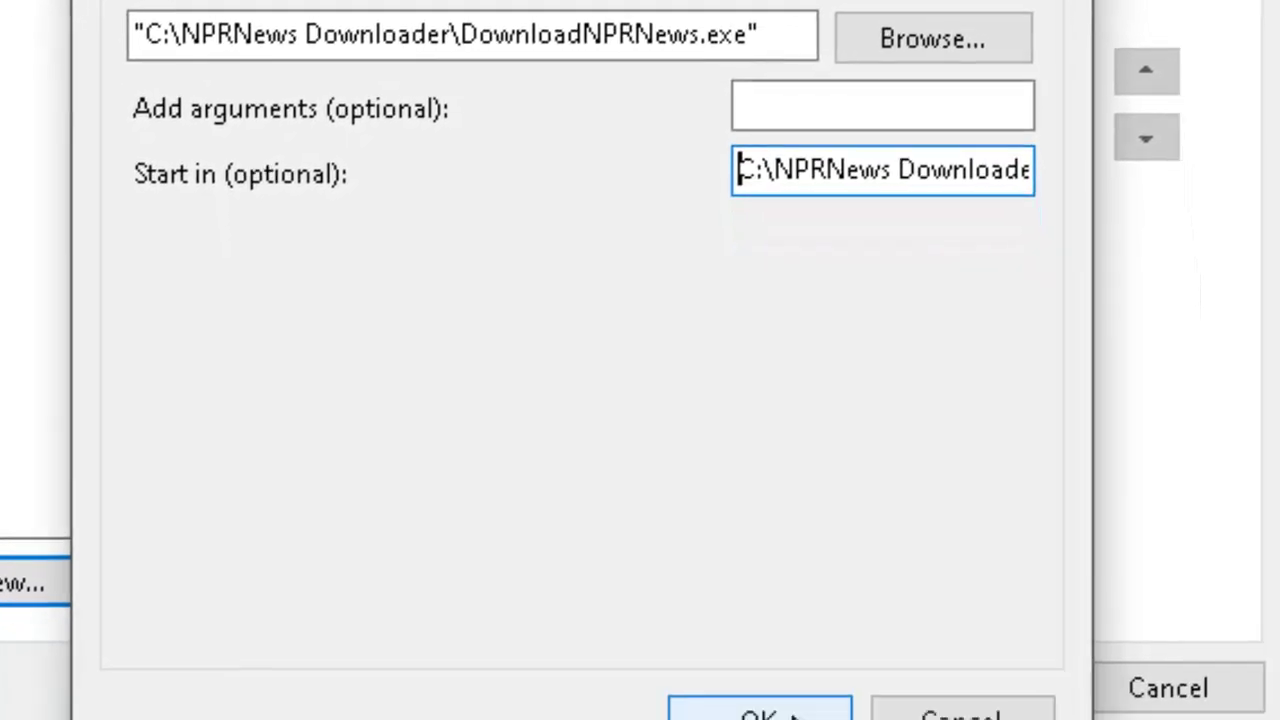
pyautogui.click(771, 566)
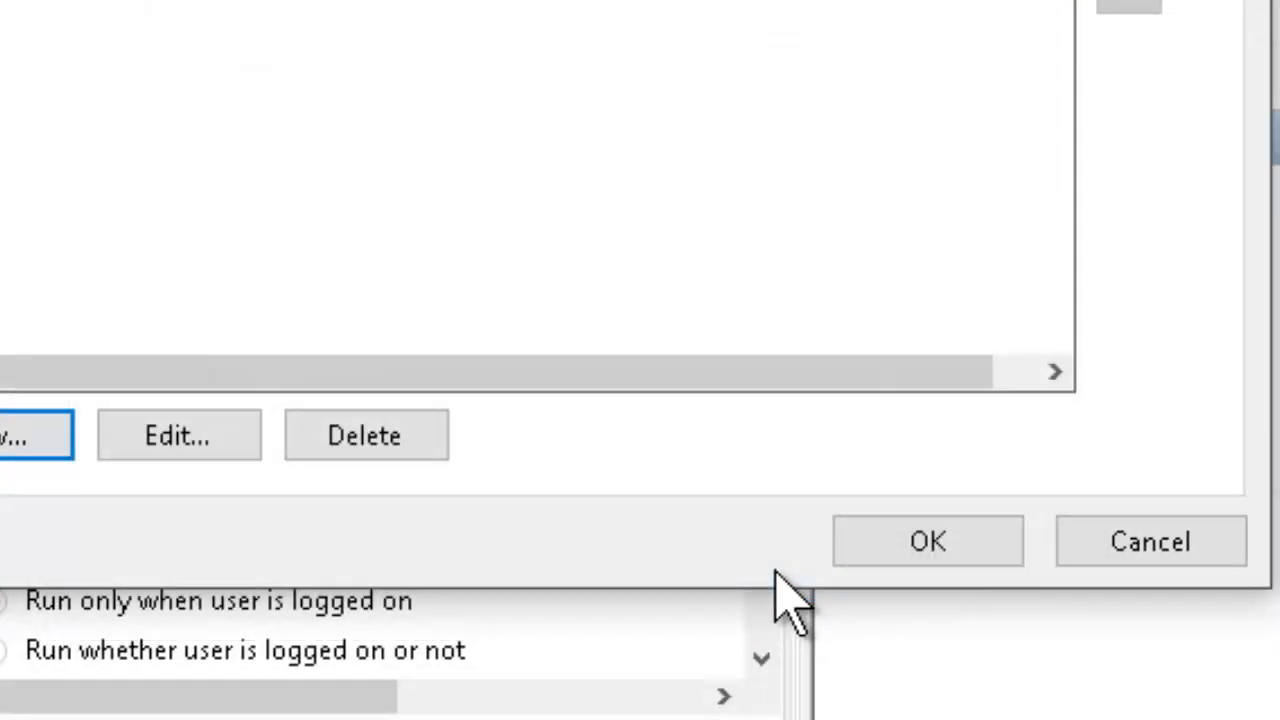
pyautogui.click(932, 545)
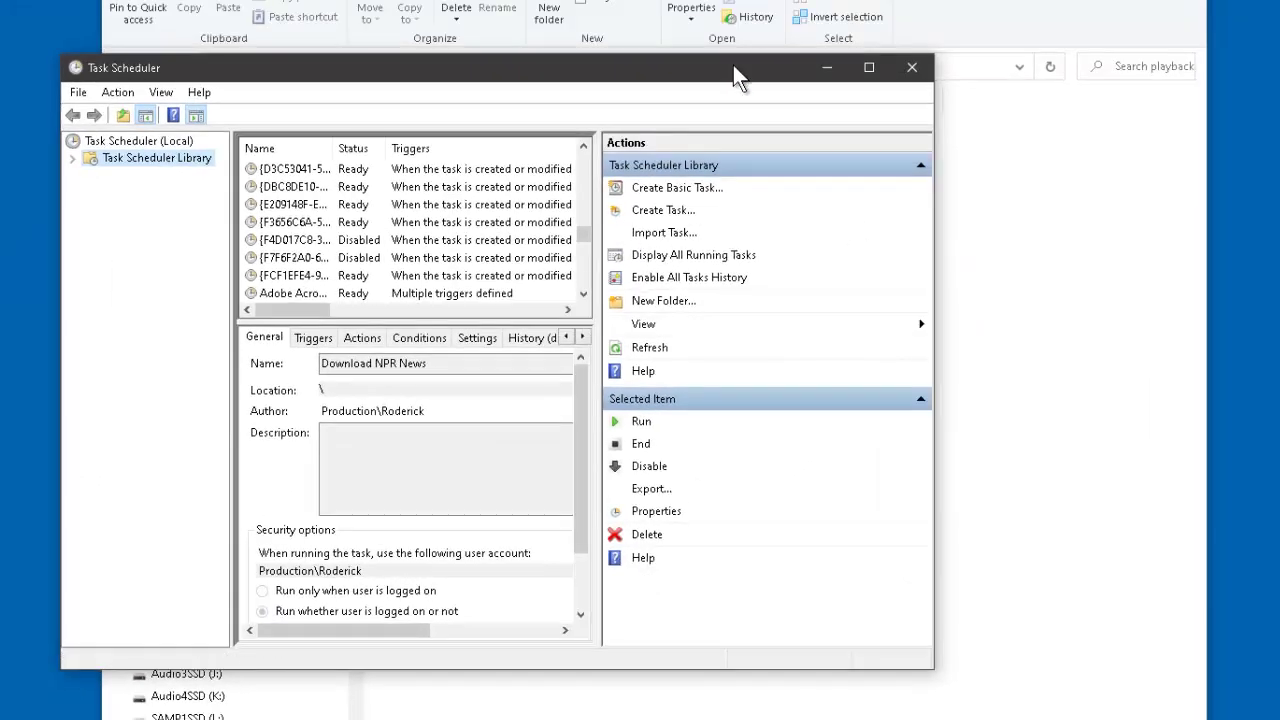
# - Delete the old npr_news.mp3 from the playback folder and return up to C:\NPRNews Downloader
pyautogui.moveTo(733, 65); pyautogui.dragTo(509, 79)
pyautogui.click(873, 393)
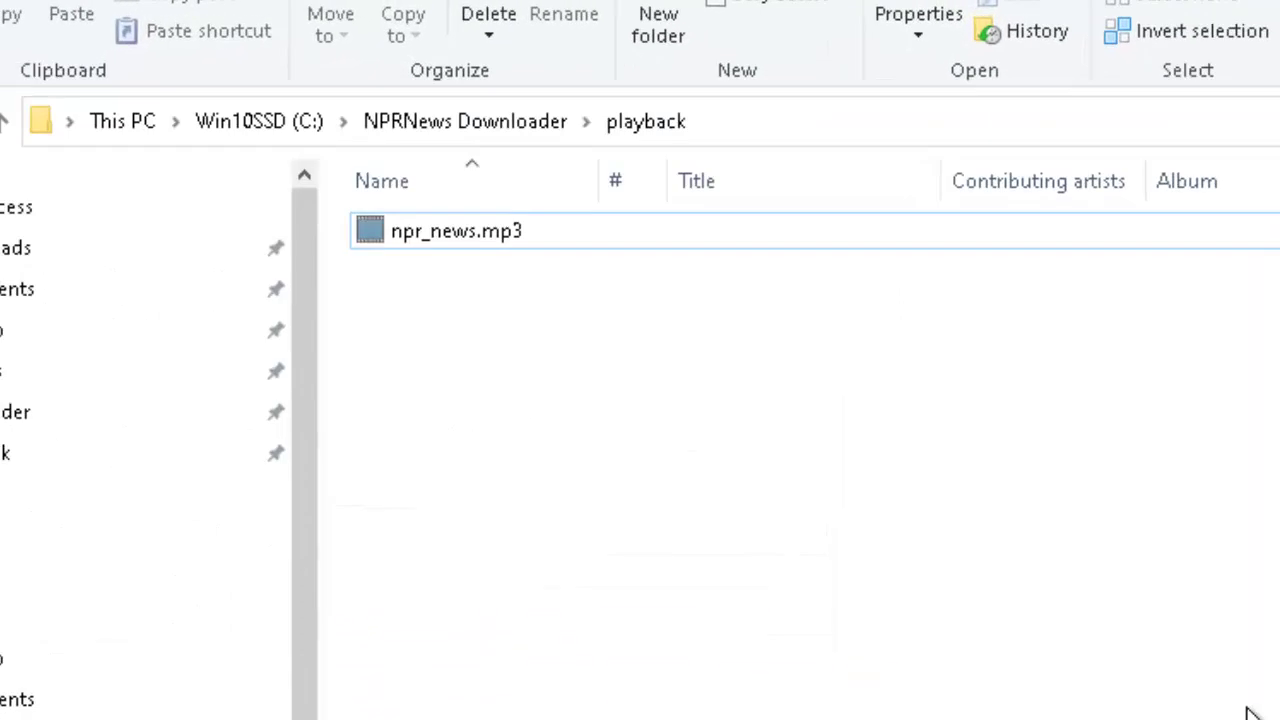
pyautogui.click(501, 244)
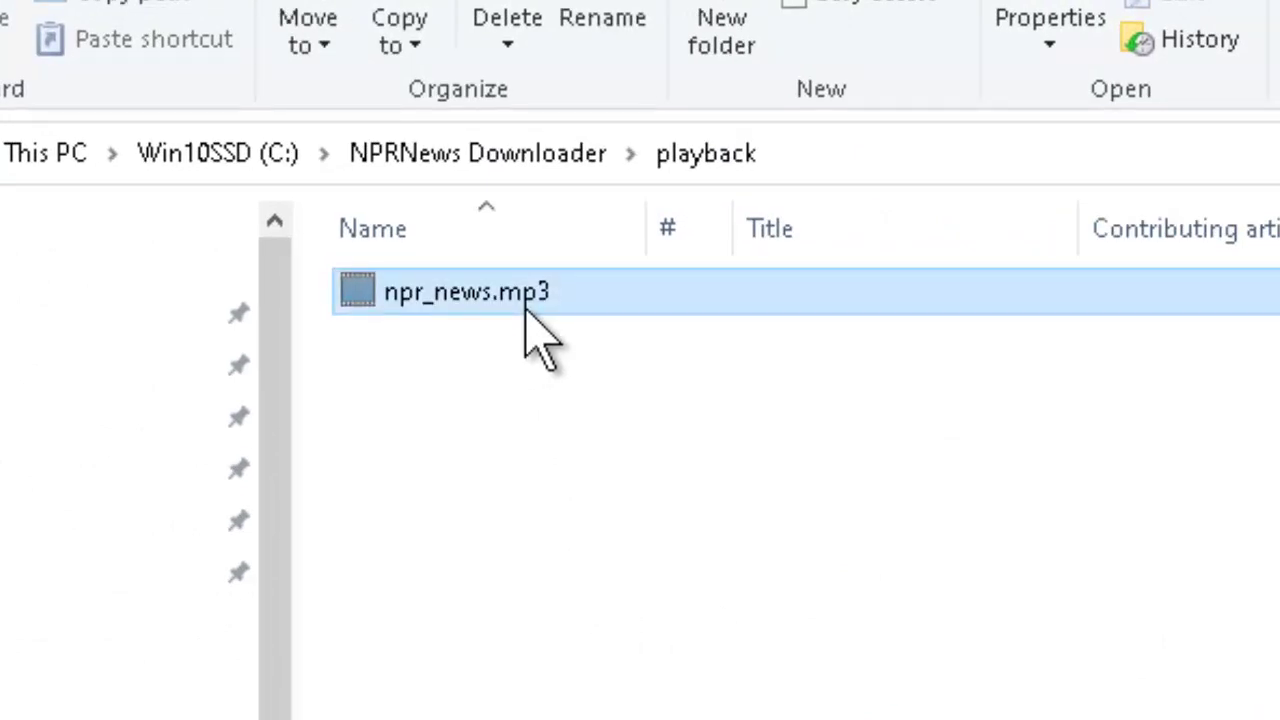
pyautogui.press('Delete')
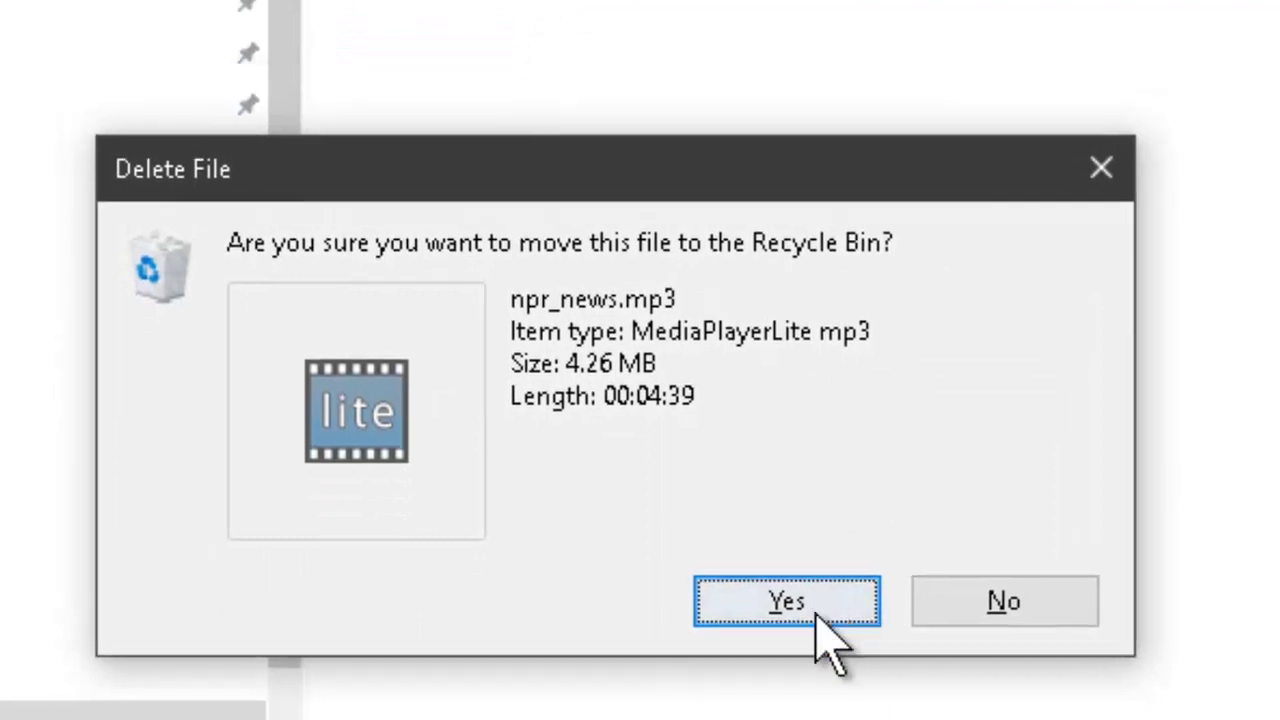
pyautogui.click(817, 612)
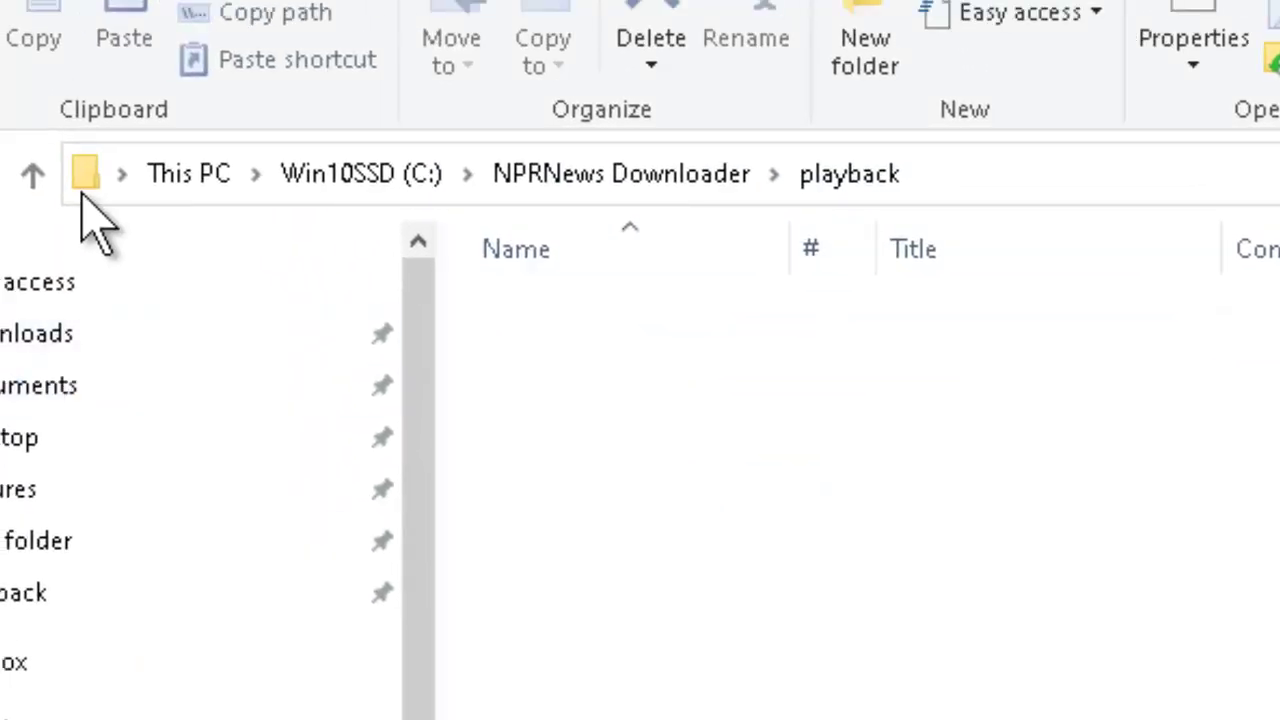
pyautogui.click(32, 175)
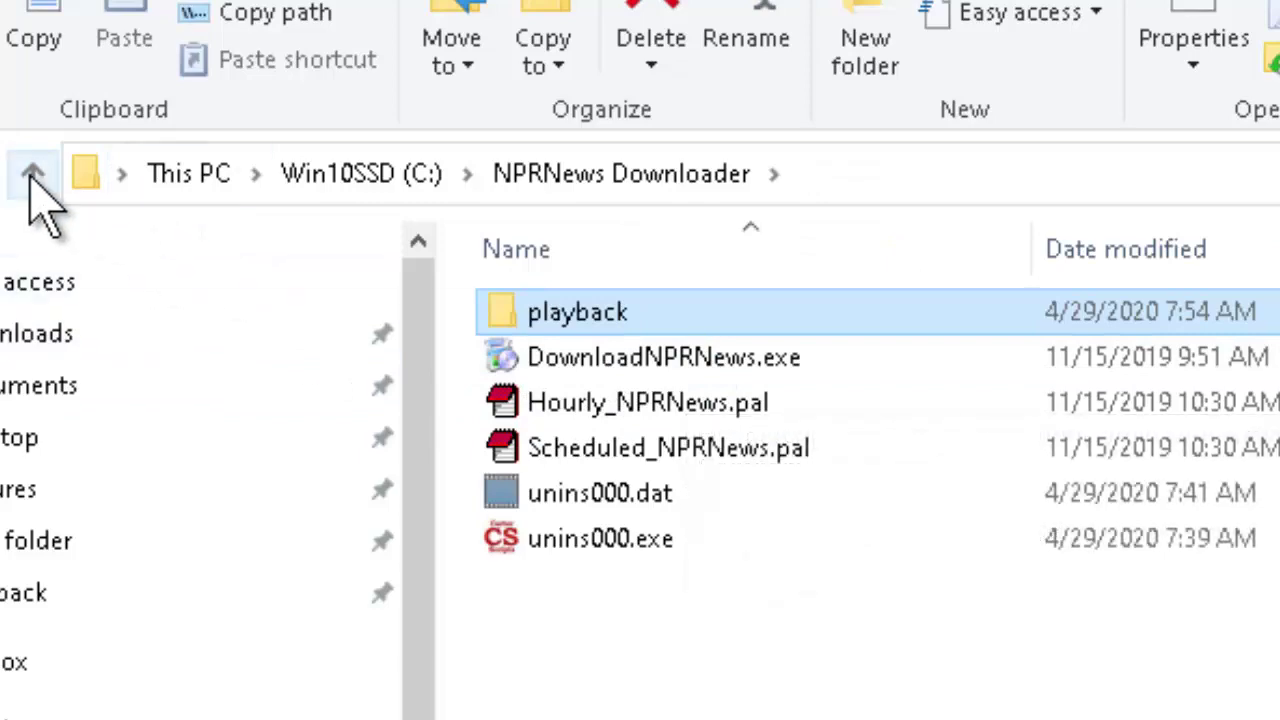
# - Reopen the empty playback folder, widen the Name column, and select the Download NPR News task
pyautogui.doubleClick(571, 315)
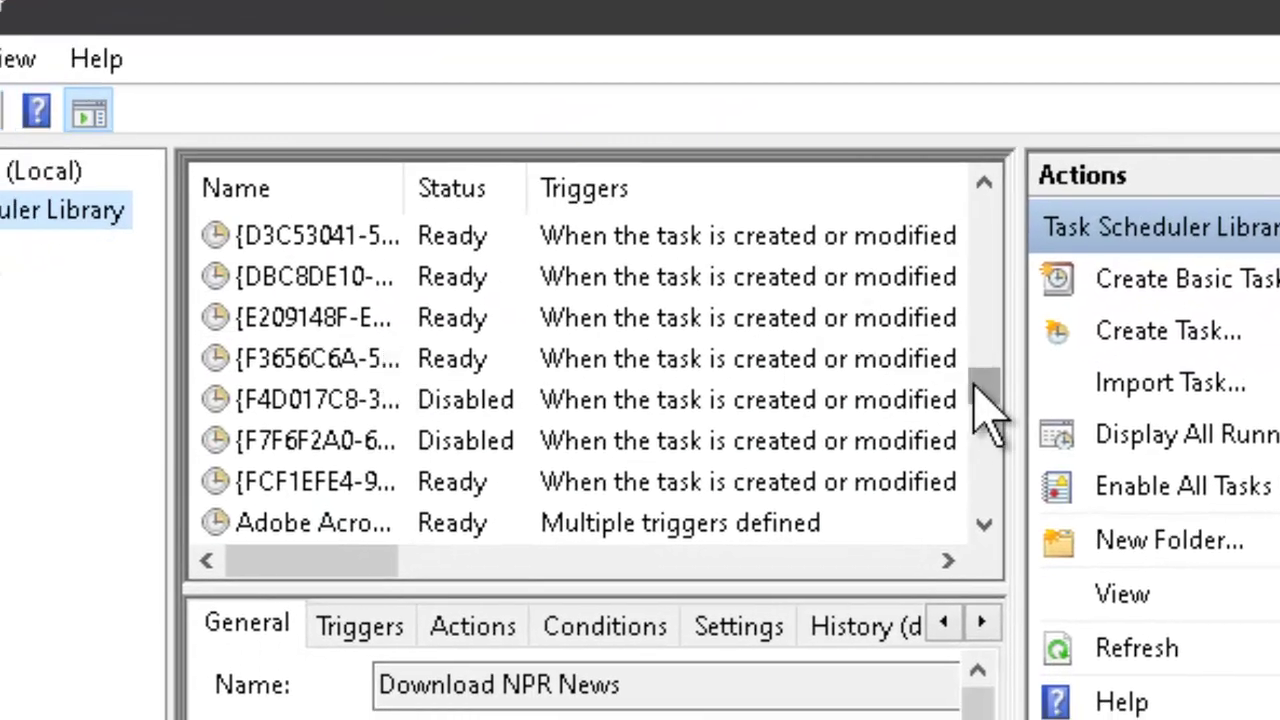
pyautogui.moveTo(986, 400); pyautogui.dragTo(1000, 405)
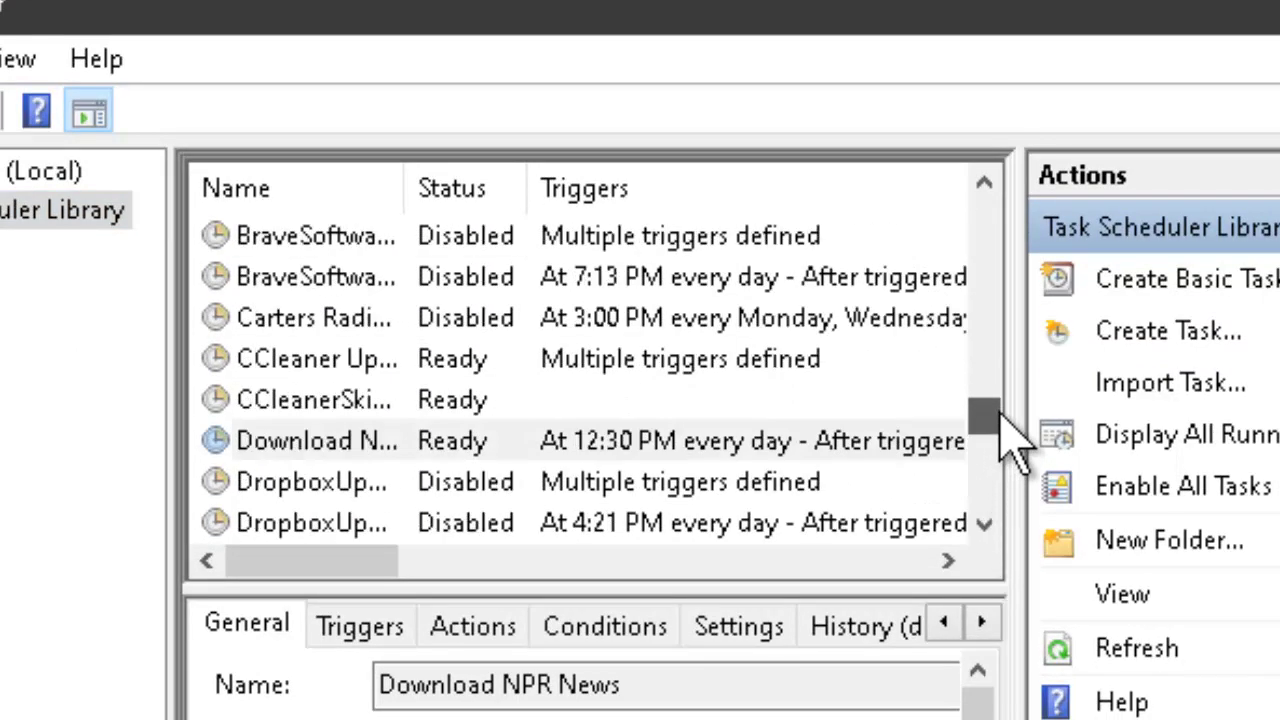
pyautogui.moveTo(409, 190); pyautogui.dragTo(608, 192)
pyautogui.click(410, 445)
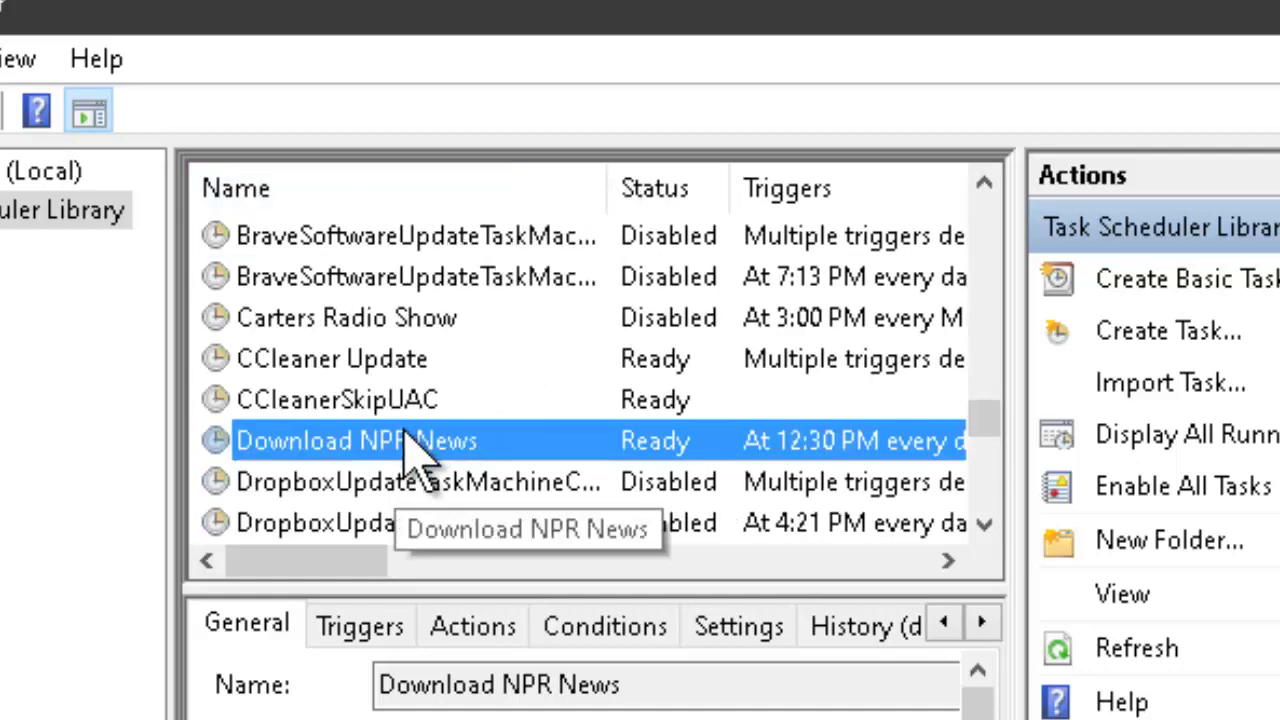
pyautogui.rightClick(410, 445)
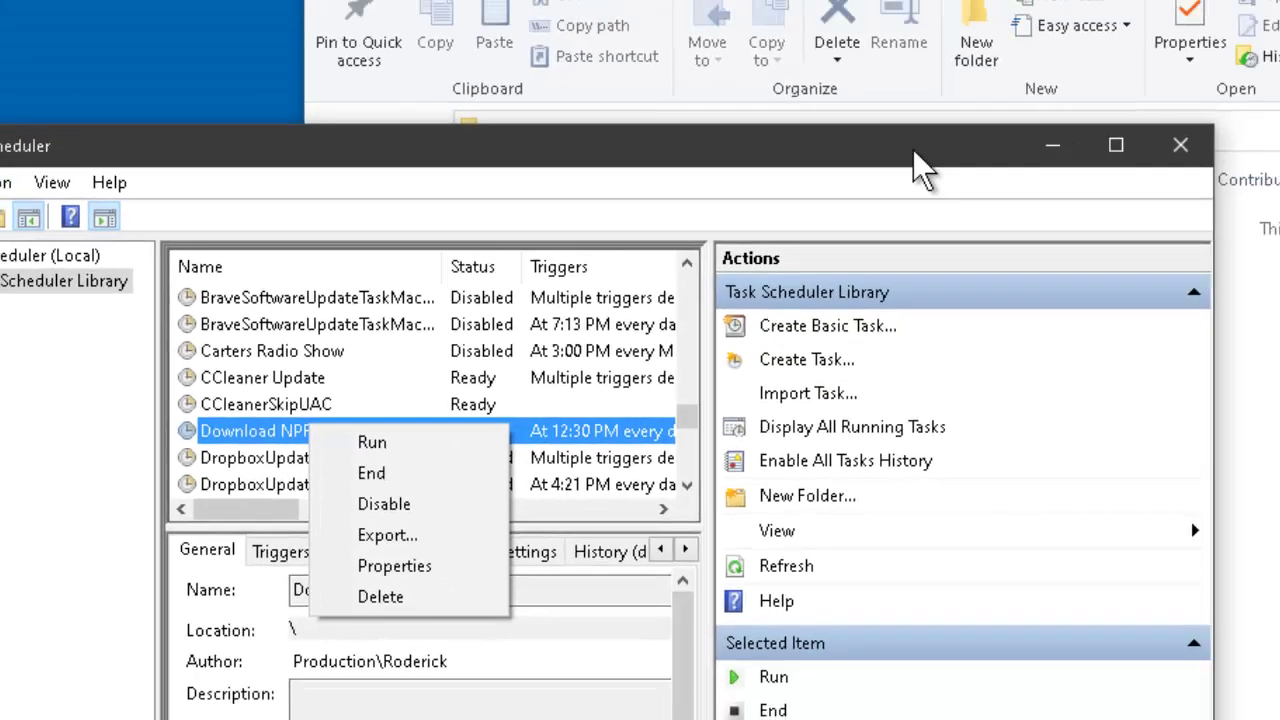
# - Run the Download NPR News task now to fetch a fresh npr_news.mp3
pyautogui.click(814, 363)
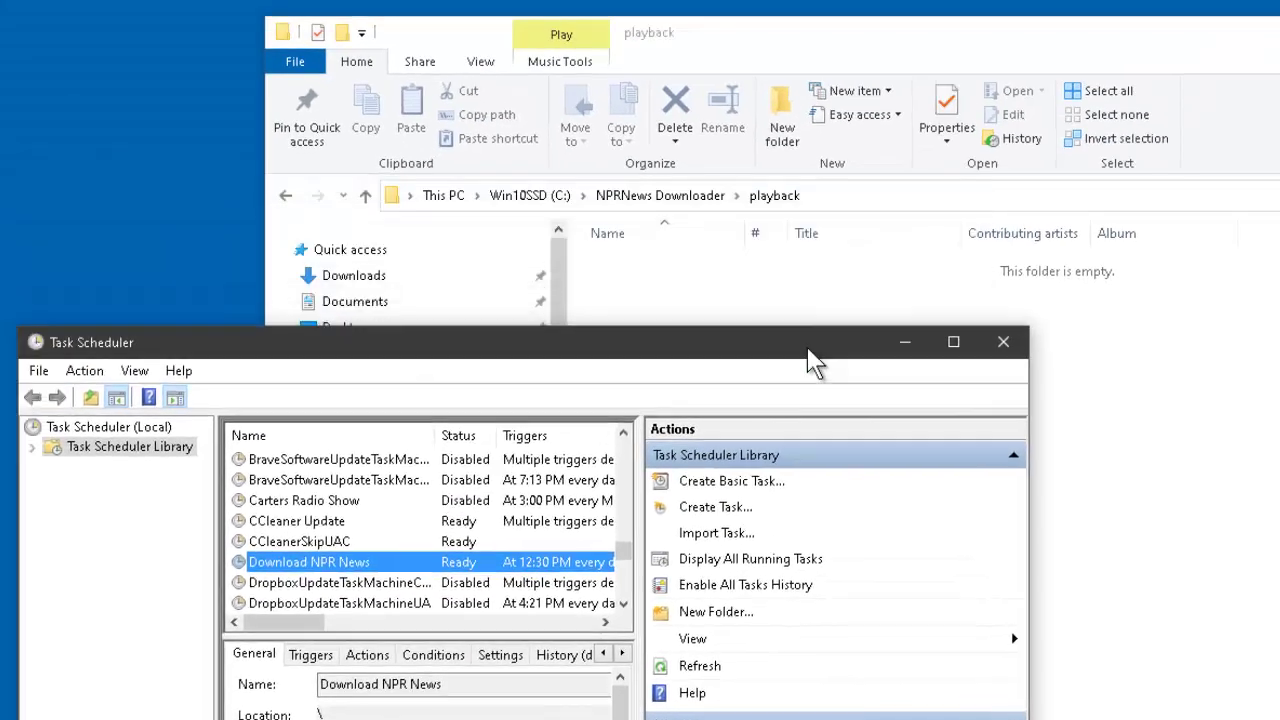
pyautogui.moveTo(814, 363); pyautogui.dragTo(822, 360)
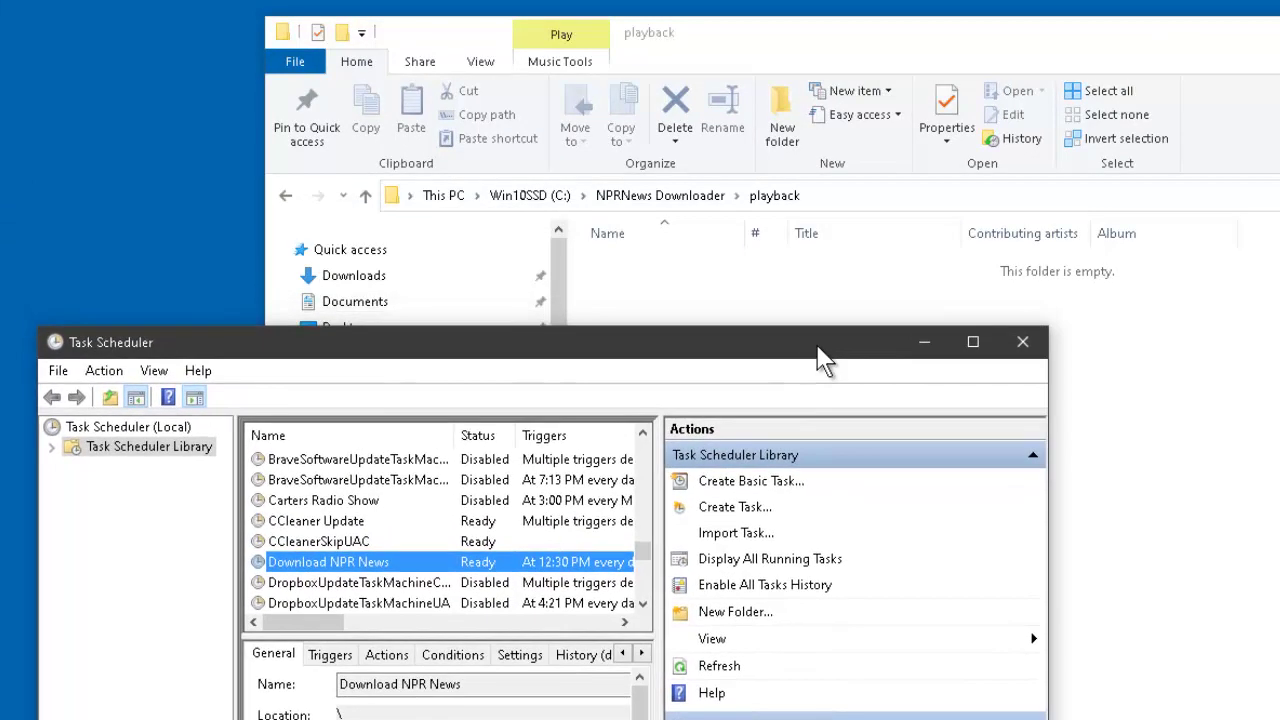
pyautogui.rightClick(374, 566)
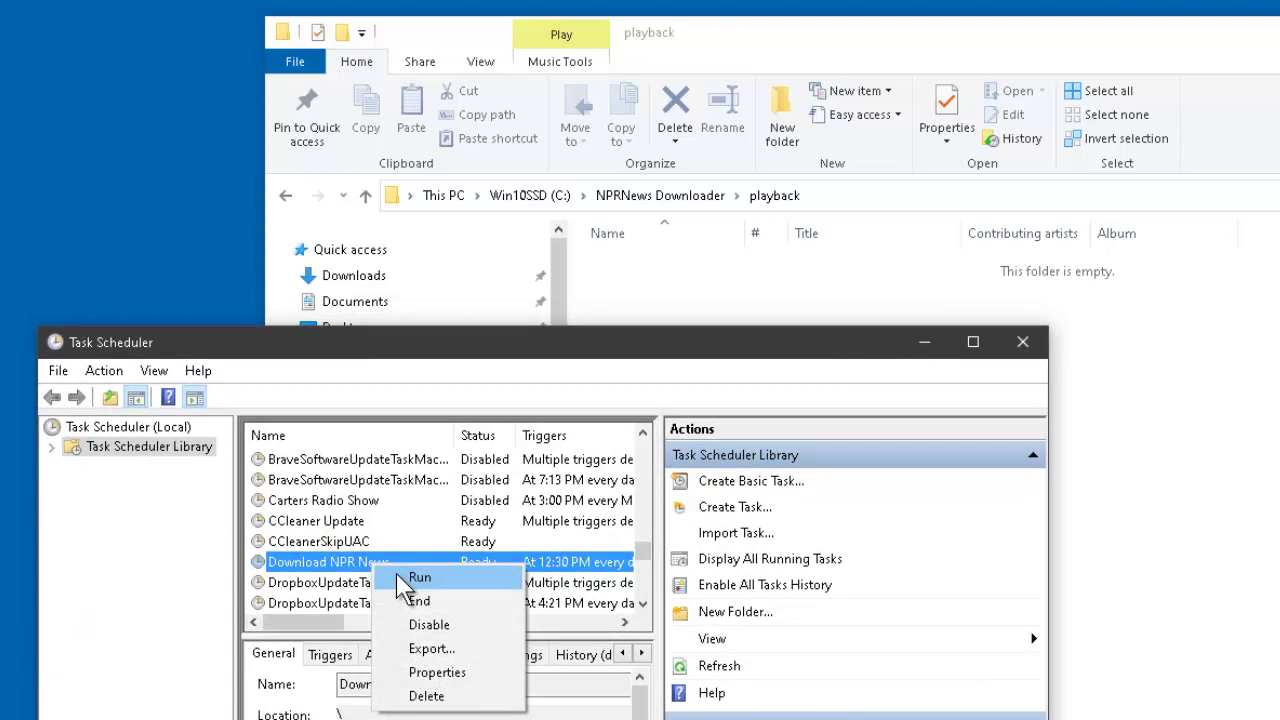
pyautogui.click(398, 577)
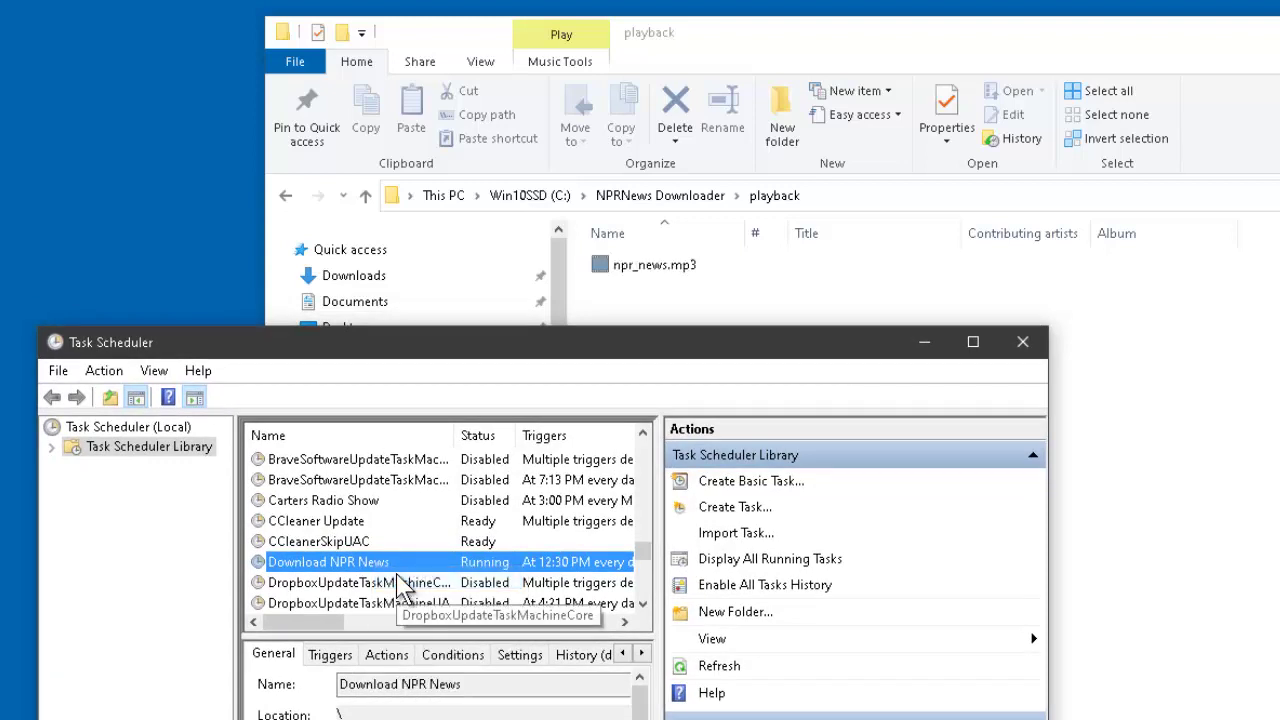